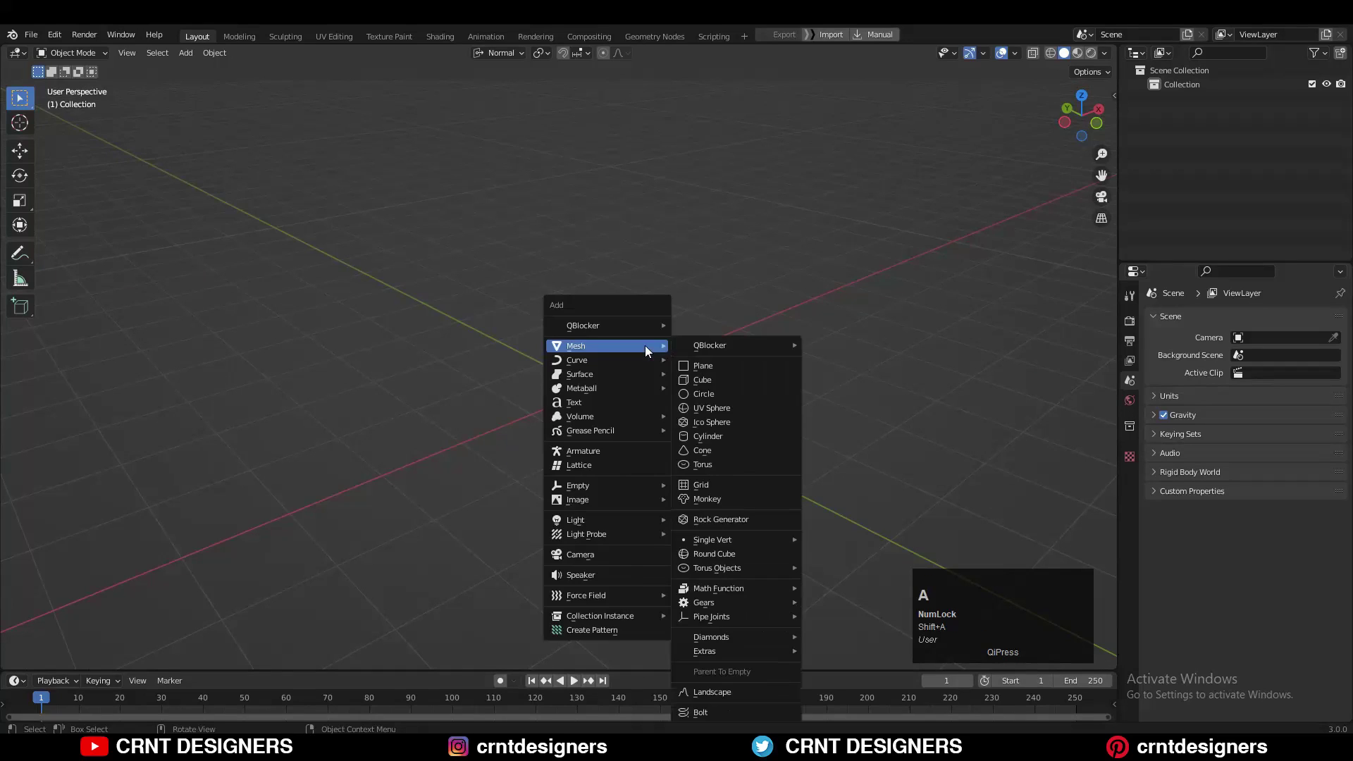
Add a cylinder mesh to the empty scene.
{"action": "left_click", "coordinate": [729, 435]}
{"action": "scroll", "coordinate": [747, 395], "scroll_direction": "up", "scroll_amount": 2}
{"action": "middle_click_drag", "start_coordinate": [747, 394], "coordinate": [747, 338]}
{"action": "middle_click_drag", "start_coordinate": [1091, 124], "coordinate": [584, 520]}
Delete the cylinder's top and bottom cap faces in Edit Mode.
{"action": "left_click", "coordinate": [594, 327]}
{"action": "key", "text": "Tab"}
{"action": "key", "text": "3"}
{"action": "left_click", "coordinate": [568, 331]}
{"action": "left_click", "coordinate": [583, 520], "text": "shift"}
{"action": "key", "text": "x"}
{"action": "left_click", "coordinate": [659, 386]}
In front view, add two horizontal loop cuts around the cylinder, plus three evenly spaced cuts between them.
{"action": "middle_click_drag", "start_coordinate": [660, 386], "coordinate": [966, 220]}
{"action": "left_click", "coordinate": [1082, 120]}
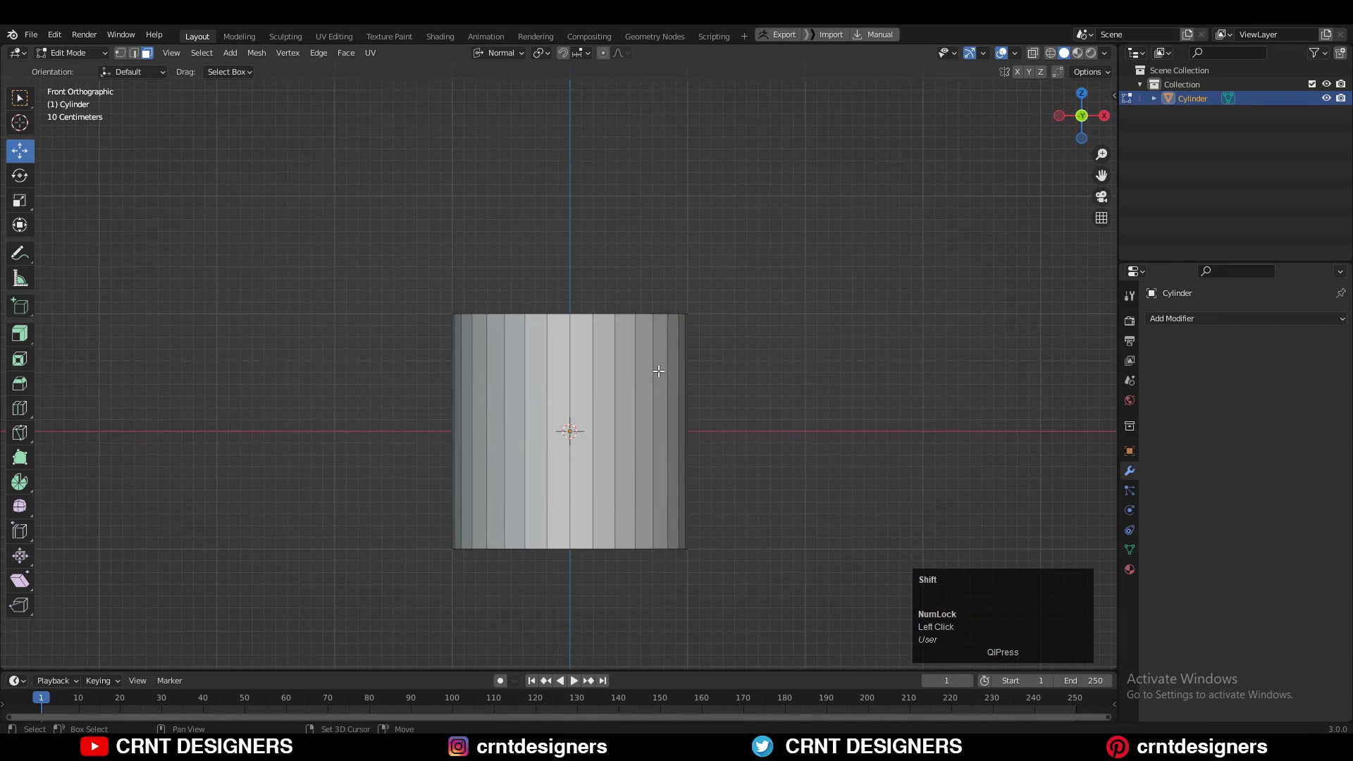
{"action": "scroll", "coordinate": [658, 323], "scroll_direction": "up", "scroll_amount": 5}
{"action": "key", "text": "ctrl+r"}
{"action": "scroll", "coordinate": [607, 377], "scroll_direction": "up", "scroll_amount": 2}
{"action": "scroll", "coordinate": [607, 377], "scroll_direction": "down", "scroll_amount": 1}
{"action": "left_click", "coordinate": [607, 376]}
{"action": "right_click", "coordinate": [606, 376]}
{"action": "scroll", "coordinate": [606, 375], "scroll_direction": "up", "scroll_amount": 2}
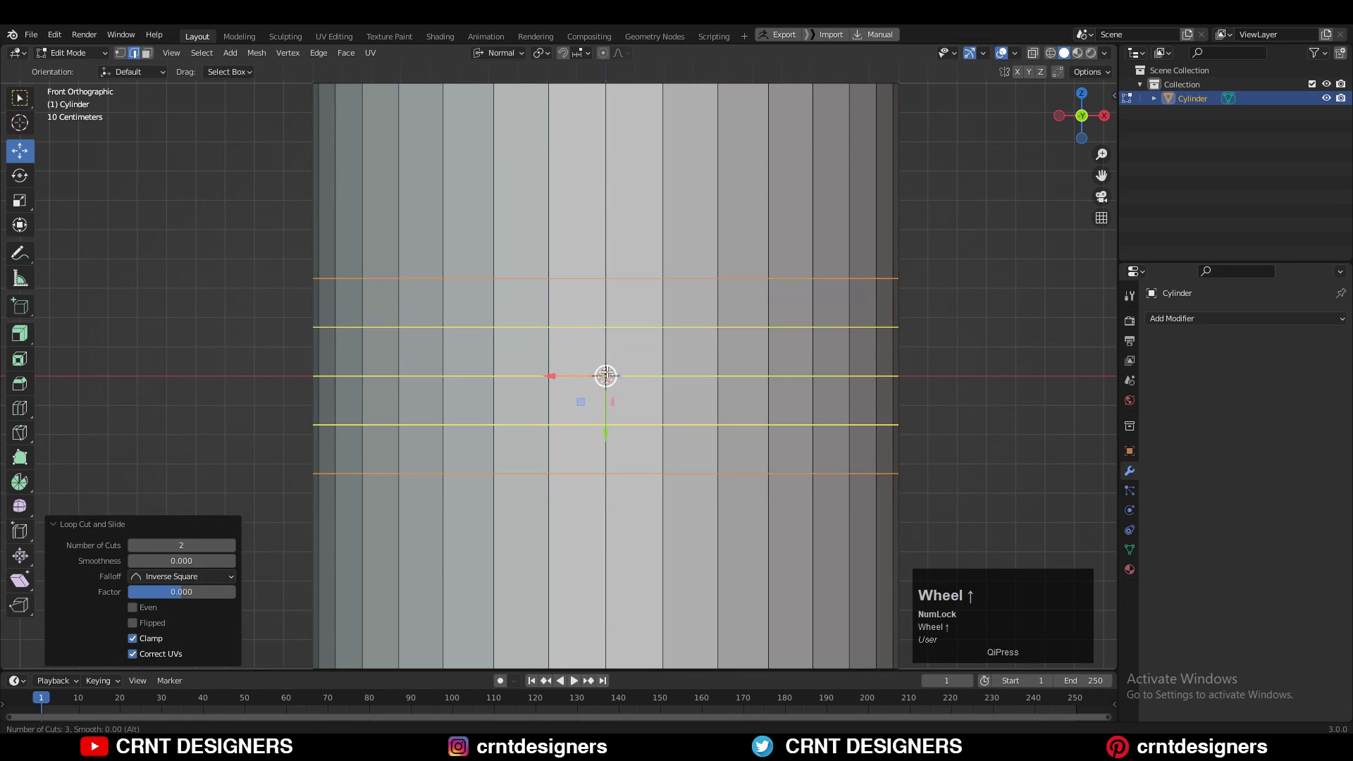
{"action": "left_click", "coordinate": [606, 376]}
Add one centred horizontal loop cut in each of the four gaps between the five existing loops.
{"action": "middle_click_drag", "start_coordinate": [1017, 338], "coordinate": [958, 247]}
{"action": "left_click", "coordinate": [1075, 122]}
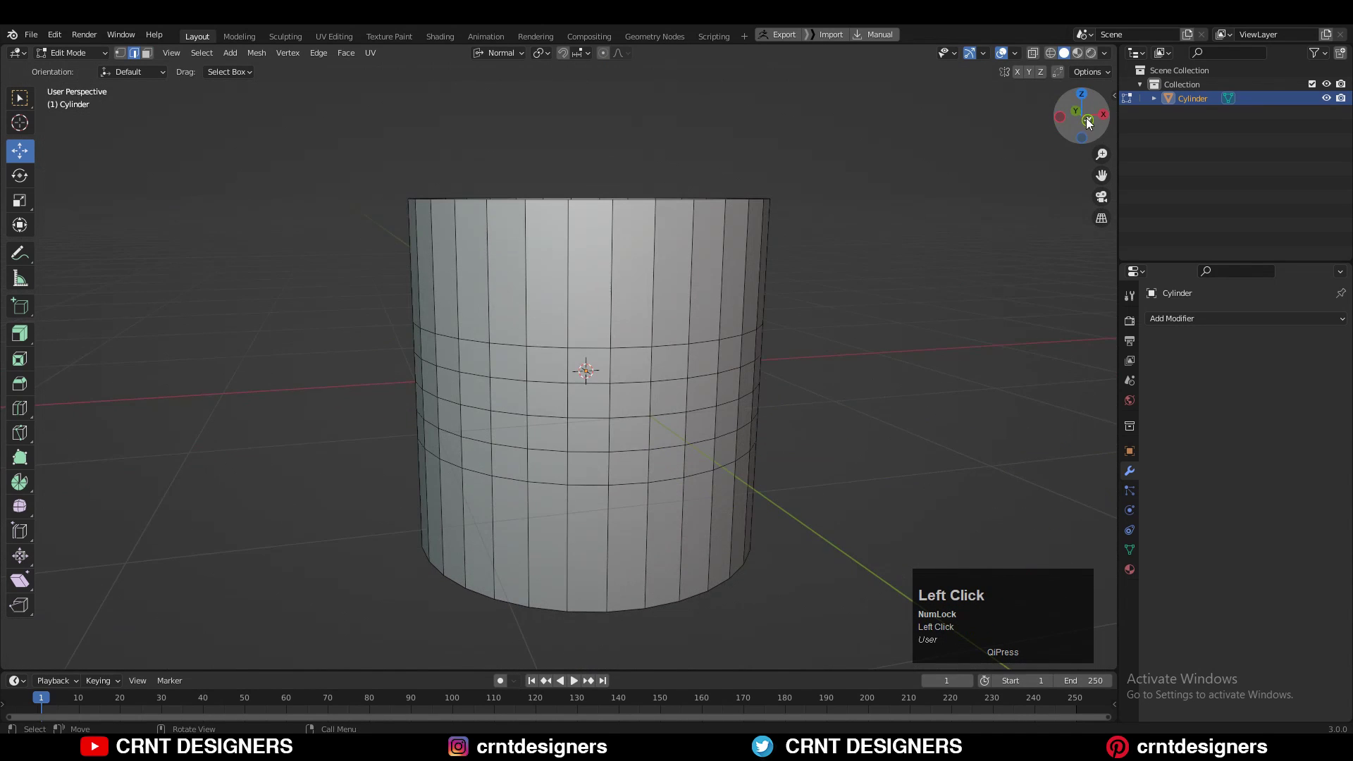
{"action": "scroll", "coordinate": [669, 330], "scroll_direction": "up", "scroll_amount": 2}
{"action": "key", "text": "ctrl+r"}
{"action": "left_click", "coordinate": [643, 314]}
{"action": "right_click", "coordinate": [642, 314]}
{"action": "key", "text": "ctrl+r"}
{"action": "left_click", "coordinate": [637, 354]}
{"action": "right_click", "coordinate": [637, 354]}
{"action": "key", "text": "ctrl+r"}
{"action": "left_click", "coordinate": [631, 392]}
{"action": "right_click", "coordinate": [631, 393]}
{"action": "key", "text": "ctrl+r"}
{"action": "left_click", "coordinate": [641, 435]}
{"action": "right_click", "coordinate": [642, 435]}
Select the two-row band of front faces around the cylinder's mid-height and inset it by about 0.039 m.
{"action": "scroll", "coordinate": [927, 373], "scroll_direction": "up", "scroll_amount": 2}
{"action": "scroll", "coordinate": [927, 373], "scroll_direction": "up", "scroll_amount": 1}
{"action": "scroll", "coordinate": [927, 373], "scroll_direction": "down", "scroll_amount": 1}
{"action": "key", "text": "3"}
{"action": "left_click_drag", "start_coordinate": [876, 394], "coordinate": [876, 394]}
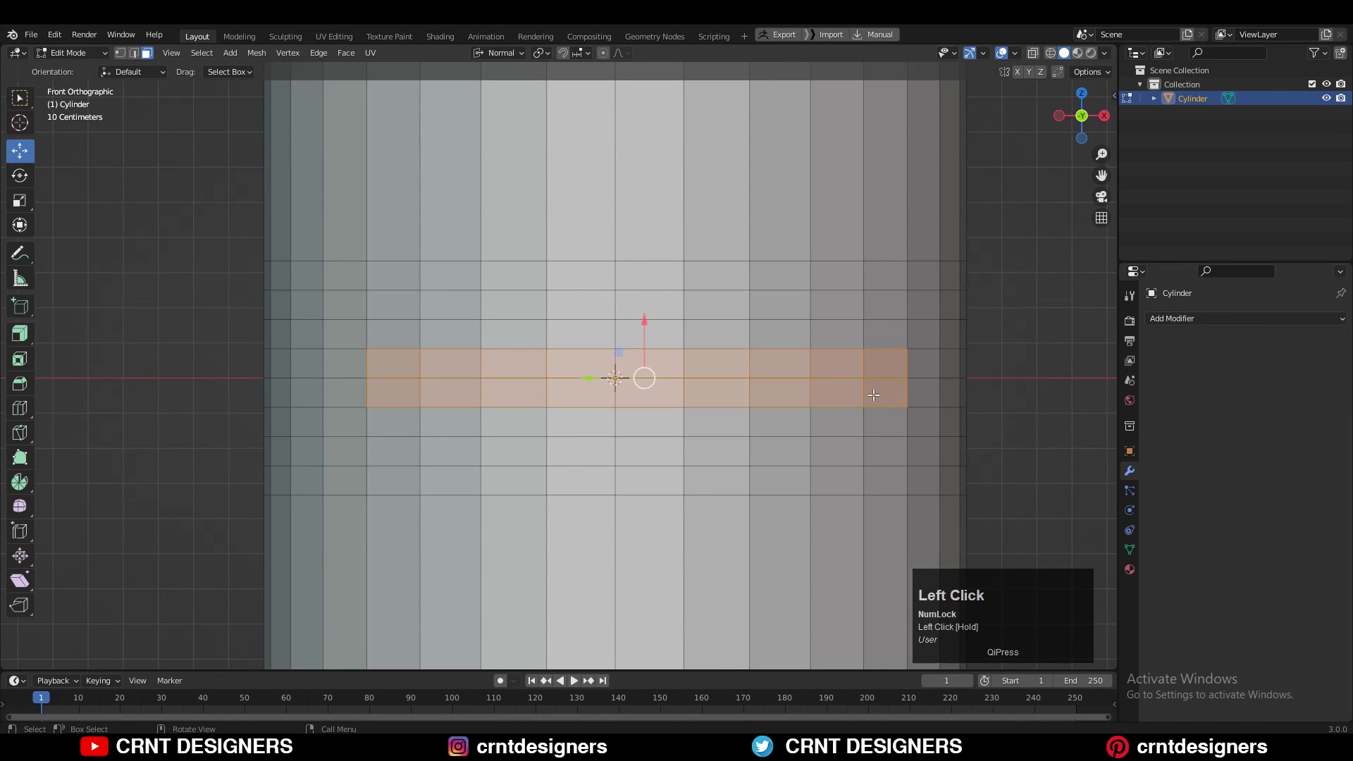
{"action": "key", "text": "w"}
{"action": "scroll", "coordinate": [437, 361], "scroll_direction": "down", "scroll_amount": 2}
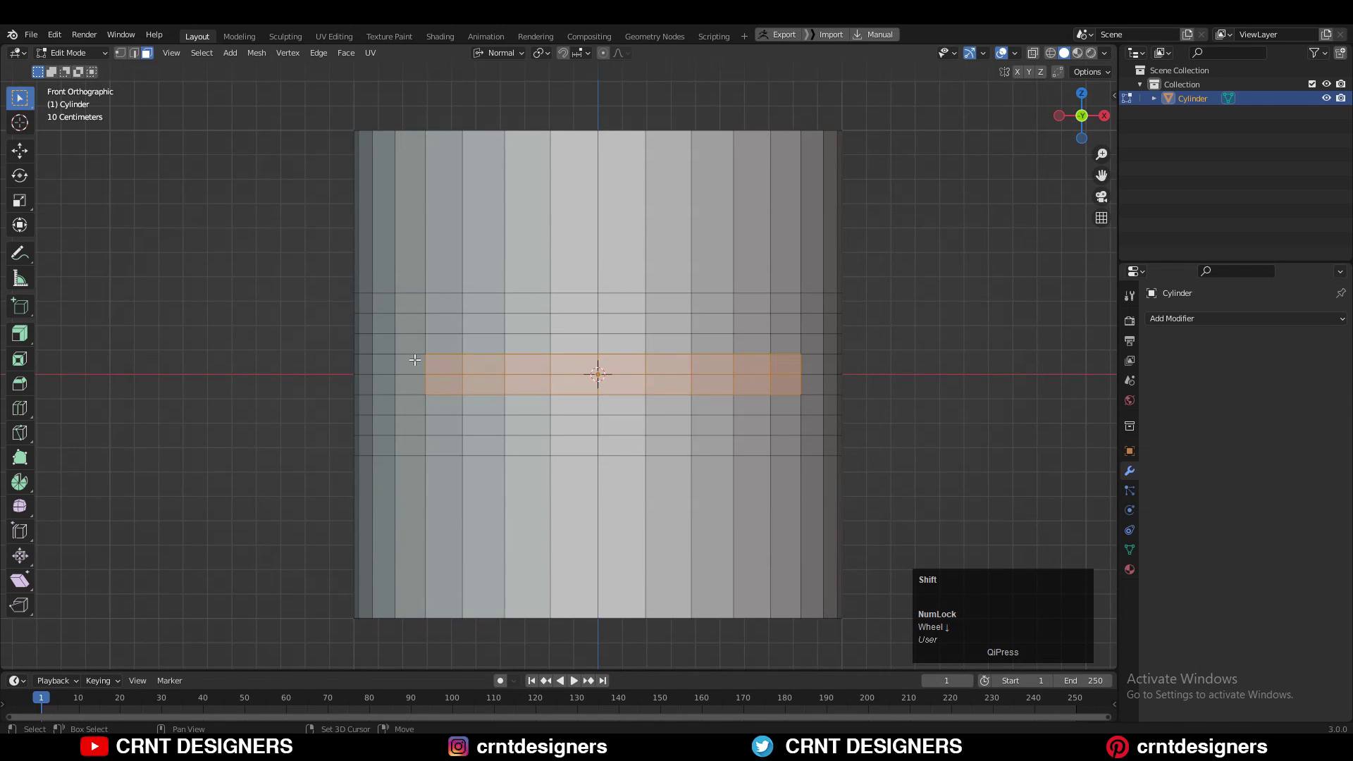
{"action": "key", "text": "ctrl+z"}
{"action": "left_click_drag", "start_coordinate": [817, 390], "coordinate": [816, 390], "text": "ctrl"}
{"action": "middle_click", "coordinate": [845, 359]}
{"action": "scroll", "coordinate": [854, 355], "scroll_direction": "up", "scroll_amount": 1}
{"action": "key", "text": "i"}
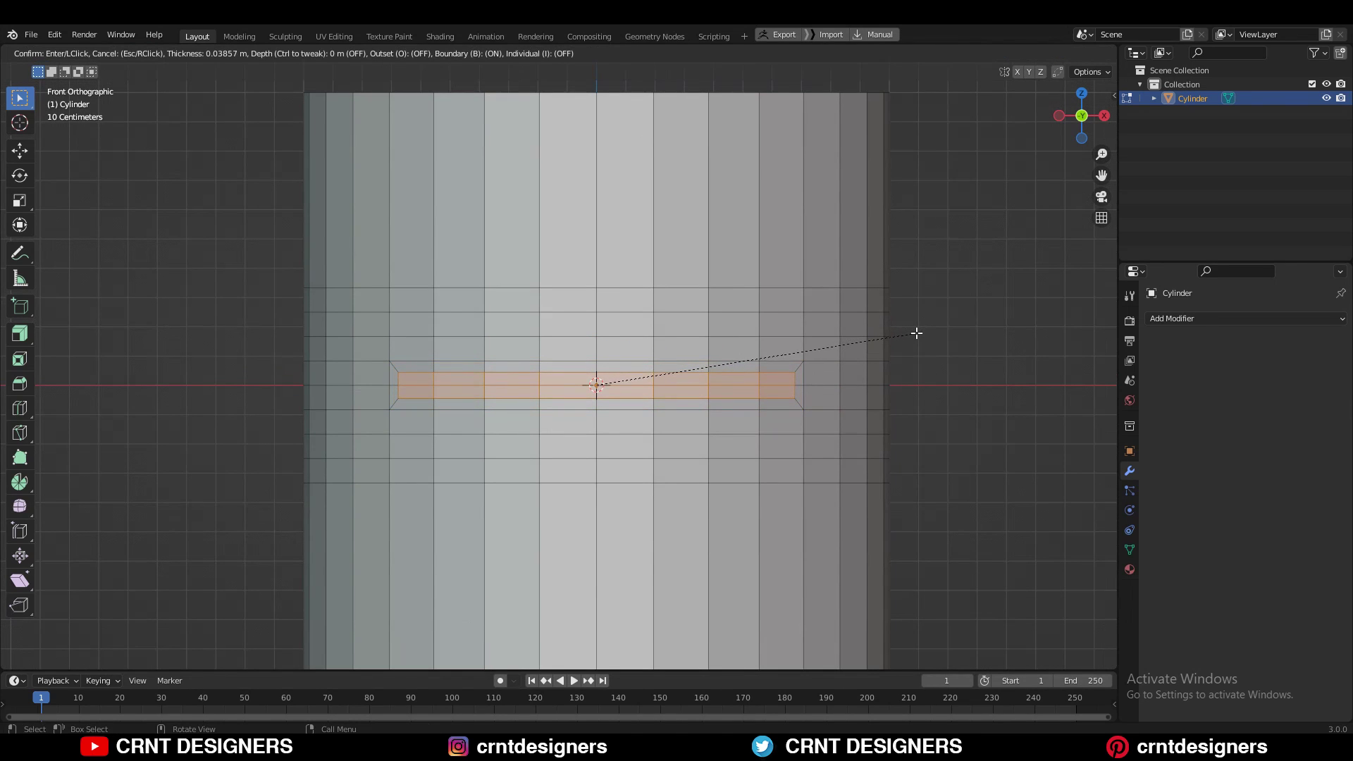
{"action": "left_click", "coordinate": [915, 332]}
Add a centred vertical loop cut through the face column at the inset band's left end.
{"action": "scroll", "coordinate": [541, 412], "scroll_direction": "up", "scroll_amount": 3}
{"action": "key", "text": "1"}
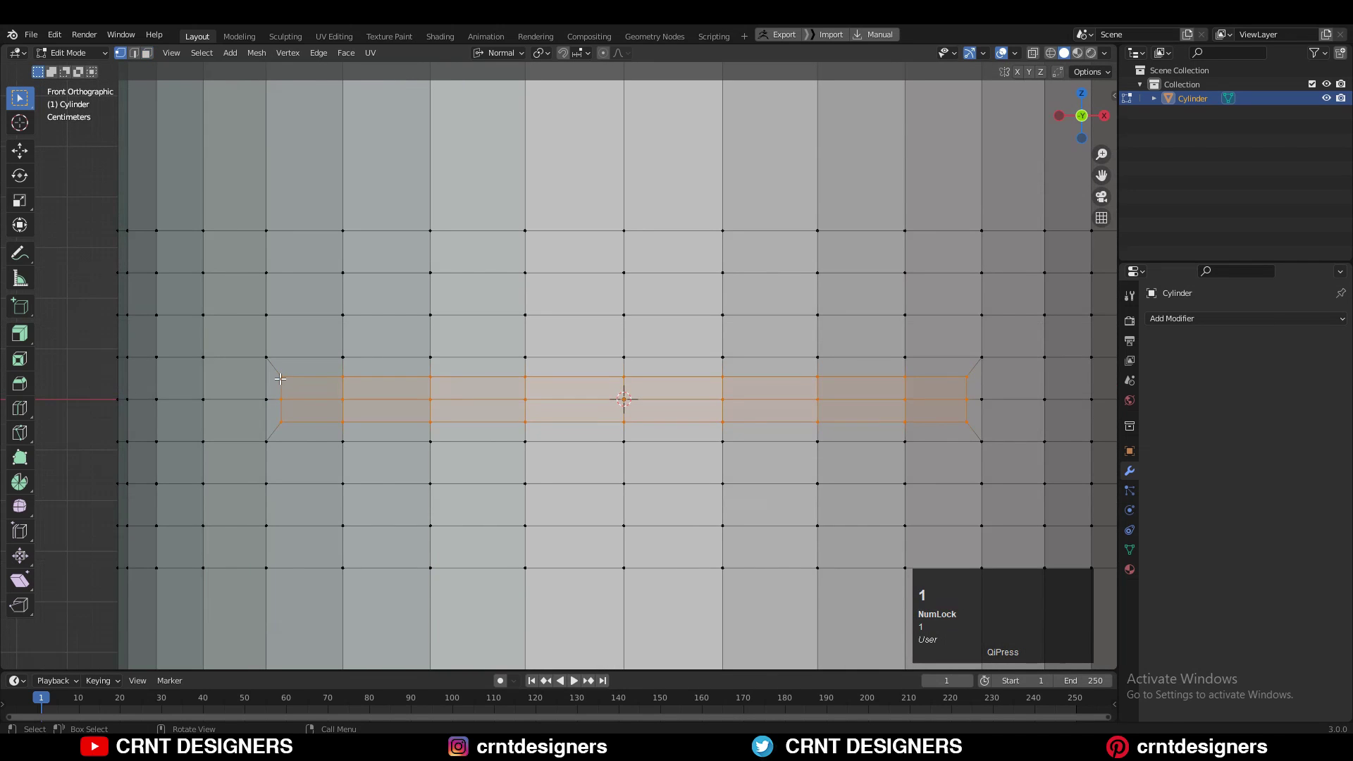
{"action": "middle_click_drag", "start_coordinate": [284, 411], "coordinate": [491, 401], "text": "shift"}
{"action": "scroll", "coordinate": [493, 275], "scroll_direction": "down", "scroll_amount": 3}
{"action": "key", "text": "ctrl+r"}
{"action": "left_click", "coordinate": [529, 286]}
{"action": "right_click", "coordinate": [528, 286]}
Dissolve the new vertical loop's edges inside the inset band and the short stubs joining it to the band.
{"action": "scroll", "coordinate": [539, 346], "scroll_direction": "up", "scroll_amount": 1}
{"action": "scroll", "coordinate": [539, 346], "scroll_direction": "up", "scroll_amount": 2}
{"action": "key", "text": "2"}
{"action": "left_click", "coordinate": [514, 380]}
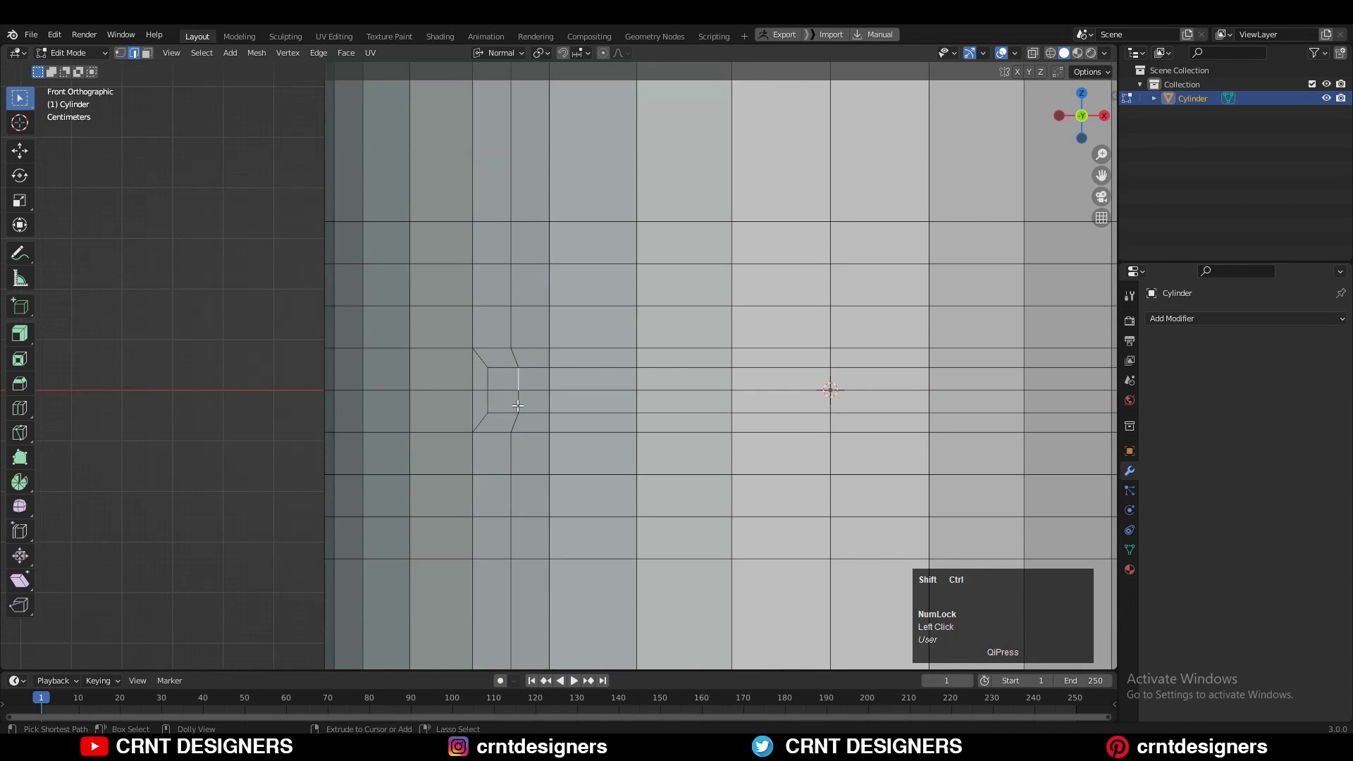
{"action": "left_click", "coordinate": [517, 404], "text": "ctrl+shift"}
{"action": "key", "text": "ctrl+x"}
{"action": "left_click", "coordinate": [514, 358]}
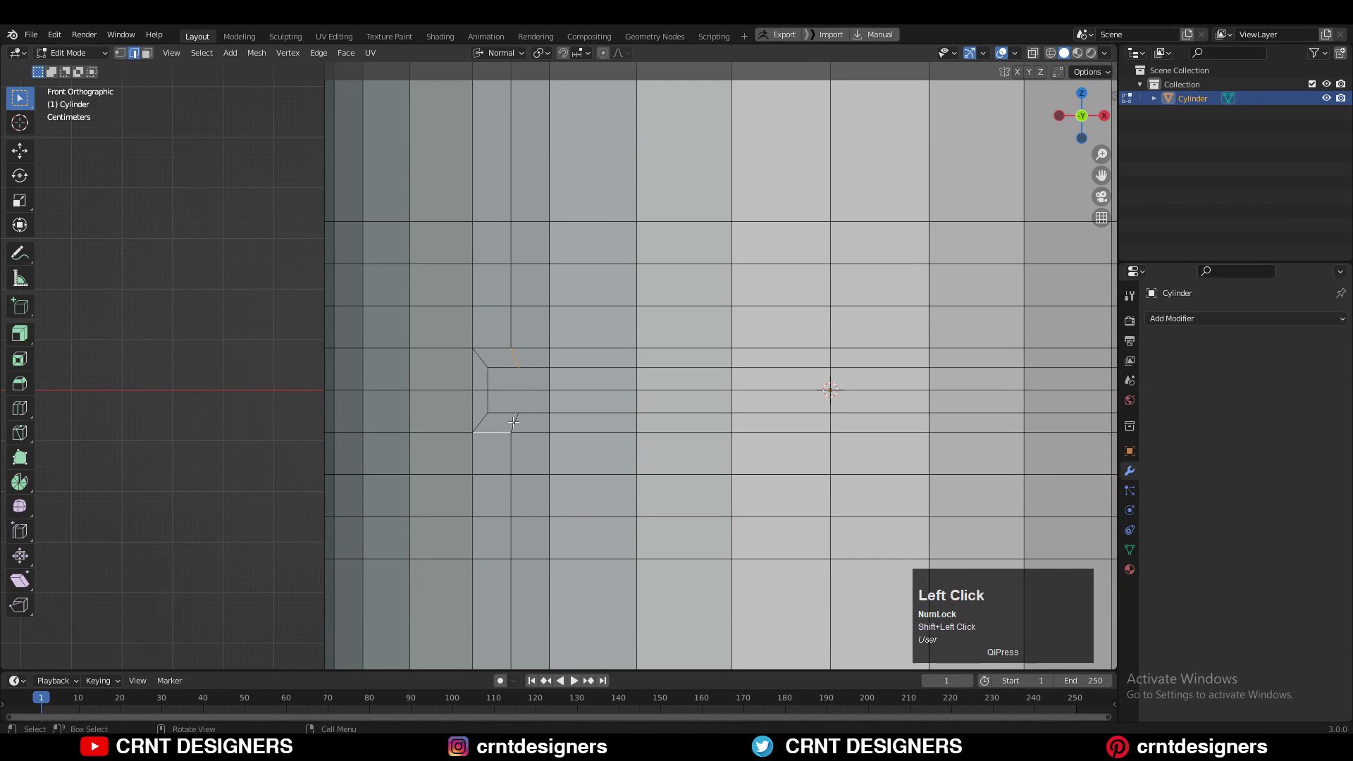
{"action": "key", "text": "1"}
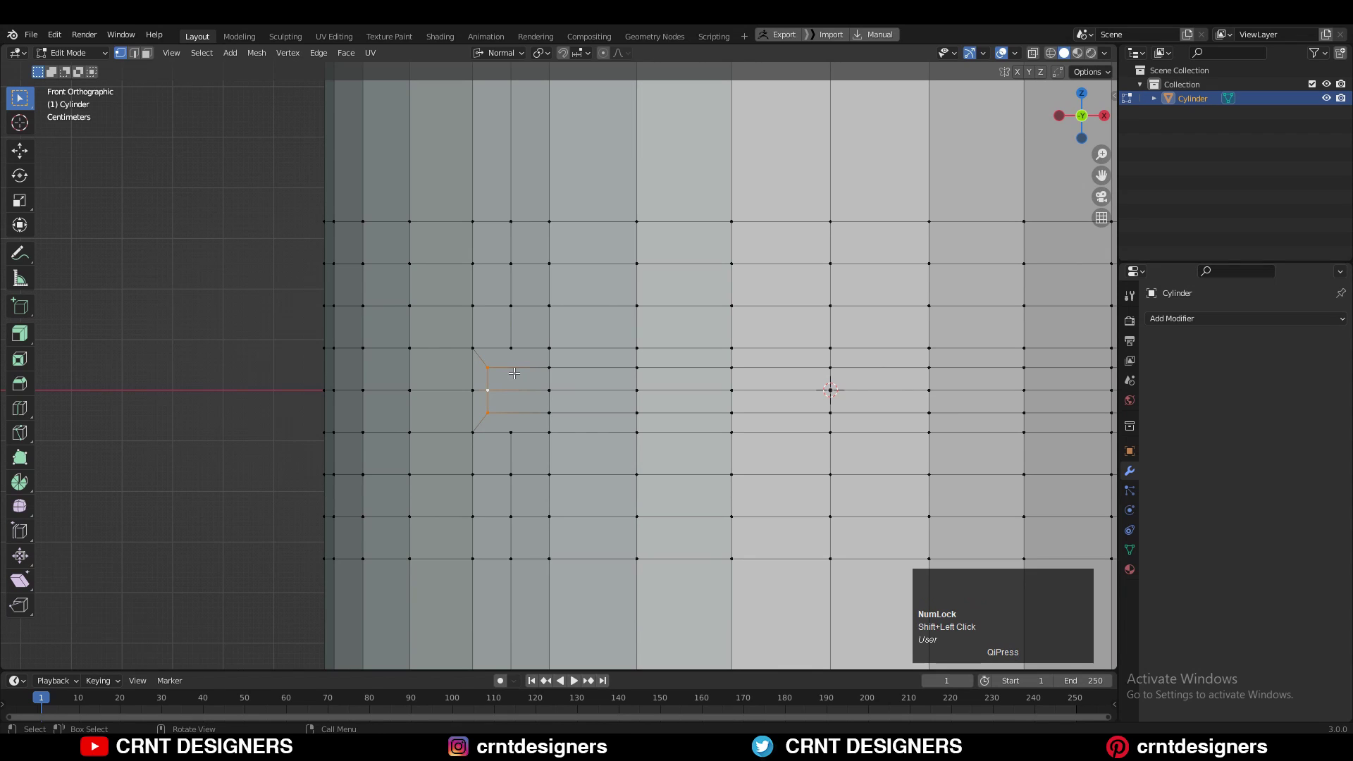
Slide the inset's left end vertices inward, moving its two corners a further 0.3 to form a pointed end.
{"action": "key", "text": "g"}
{"action": "key", "text": "g"}
{"action": "left_click", "coordinate": [495, 393]}
{"action": "key", "text": "g"}
{"action": "key", "text": "g"}
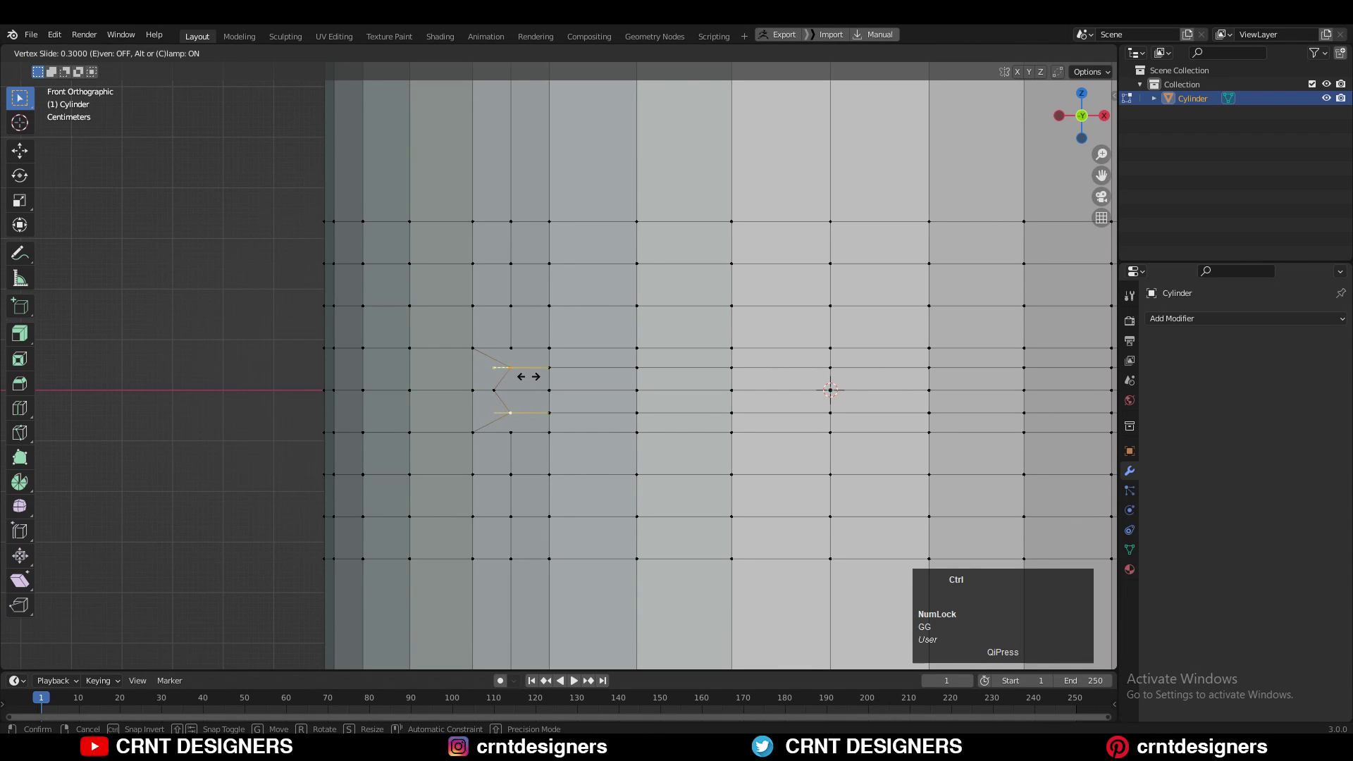
{"action": "left_click", "coordinate": [529, 376]}
Apply Set Flow to the vertical edge loop above and below the inset's left end.
{"action": "scroll", "coordinate": [567, 312], "scroll_direction": "down", "scroll_amount": 2}
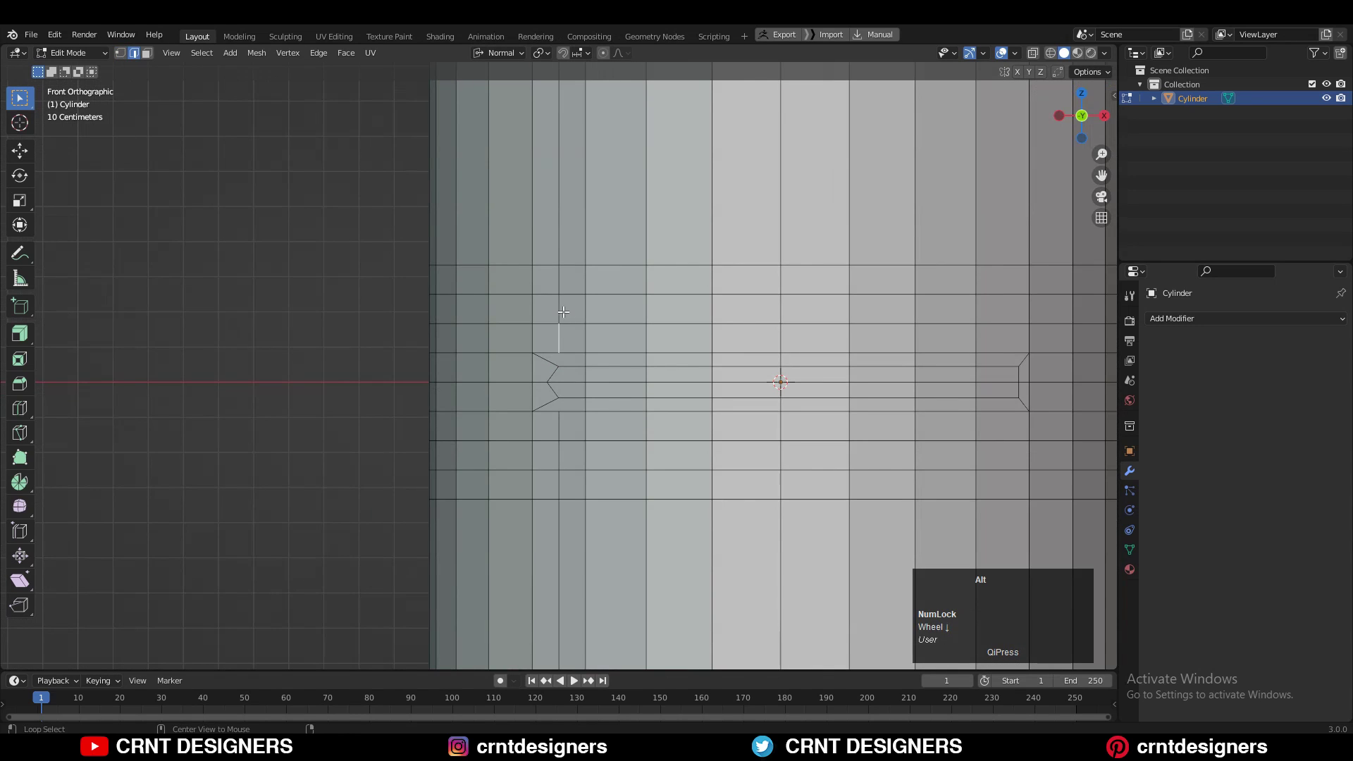
{"action": "right_click", "coordinate": [739, 506]}
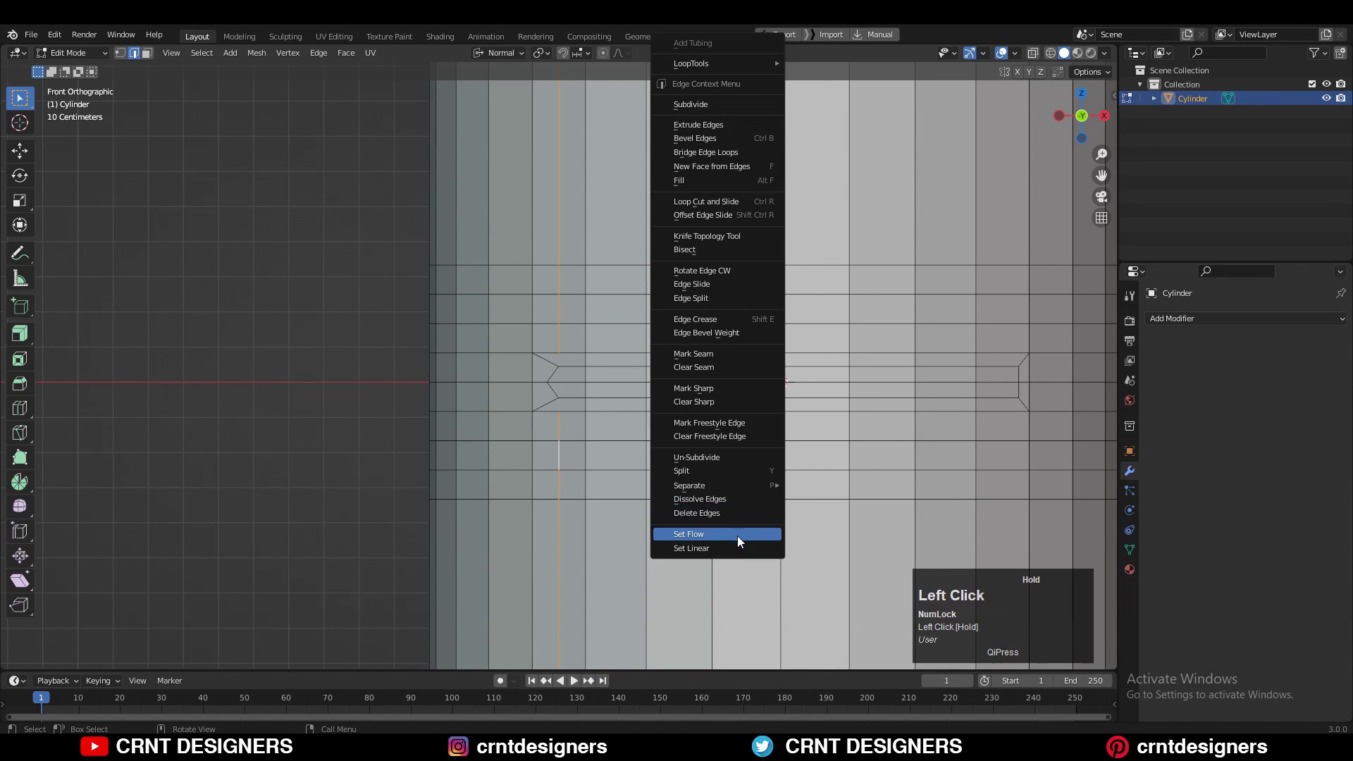
{"action": "left_click", "coordinate": [737, 535]}
Connect the inset's upper and lower left corner vertices to the adjacent ends of the vertical loop.
{"action": "scroll", "coordinate": [651, 468], "scroll_direction": "up", "scroll_amount": 2}
{"action": "key", "text": "1"}
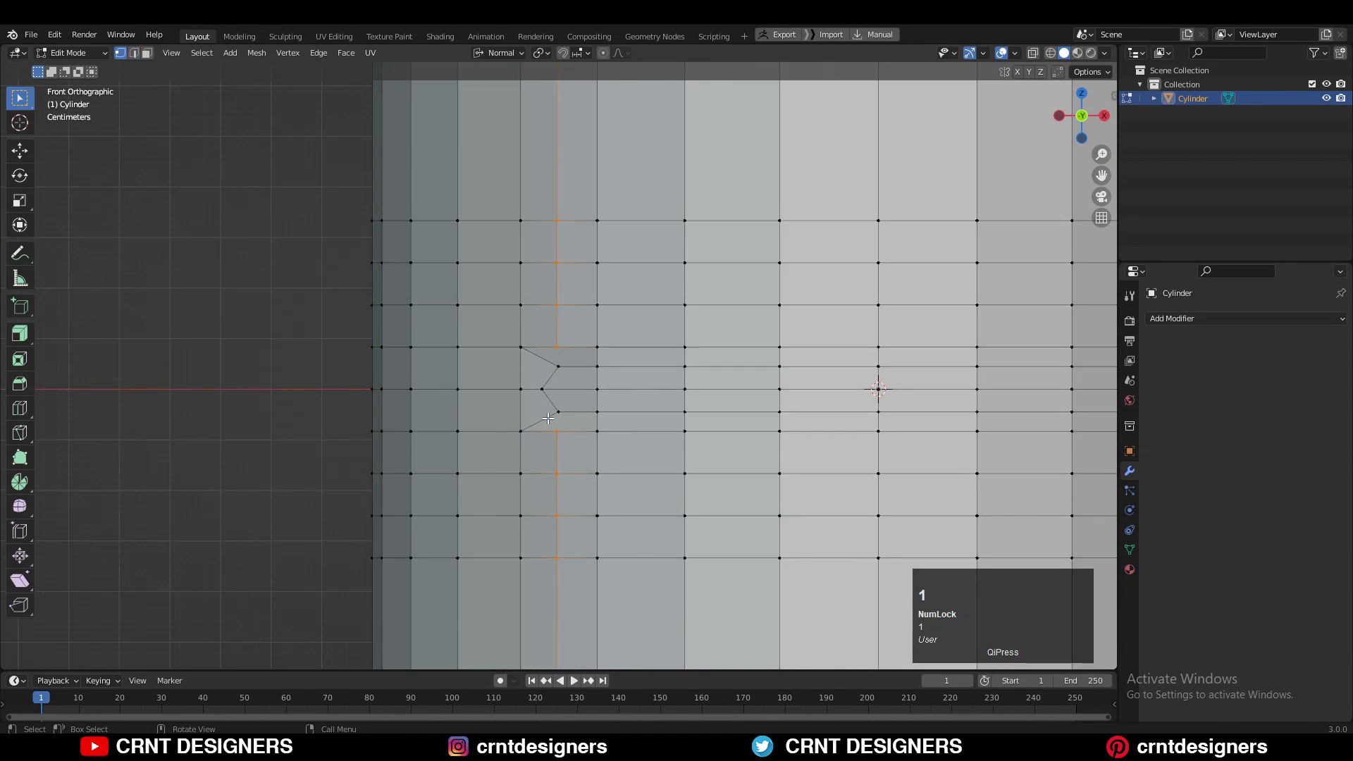
{"action": "left_click", "coordinate": [556, 430], "text": "shift"}
{"action": "right_click", "coordinate": [556, 430]}
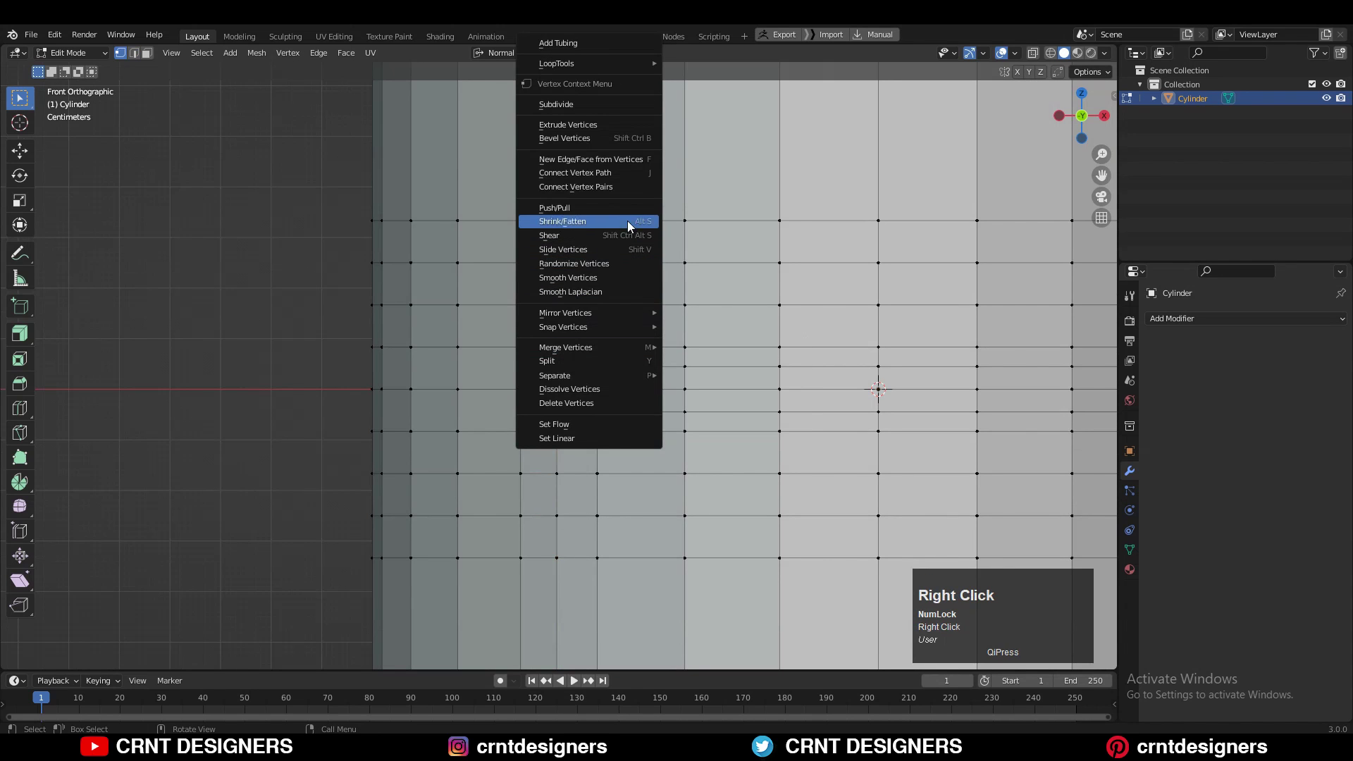
{"action": "left_click", "coordinate": [623, 191]}
{"action": "left_click_drag", "start_coordinate": [555, 336], "coordinate": [559, 343]}
{"action": "right_click", "coordinate": [695, 269]}
{"action": "left_click", "coordinate": [697, 264]}
Dissolve the two diagonal edges joining the inset's left corners to the surrounding grid.
{"action": "middle_click_drag", "start_coordinate": [567, 369], "coordinate": [479, 392]}
{"action": "scroll", "coordinate": [634, 388], "scroll_direction": "down", "scroll_amount": 5}
{"action": "scroll", "coordinate": [563, 373], "scroll_direction": "up", "scroll_amount": 5}
{"action": "key", "text": "2"}
{"action": "left_click", "coordinate": [503, 324]}
{"action": "key", "text": "ctrl+x"}
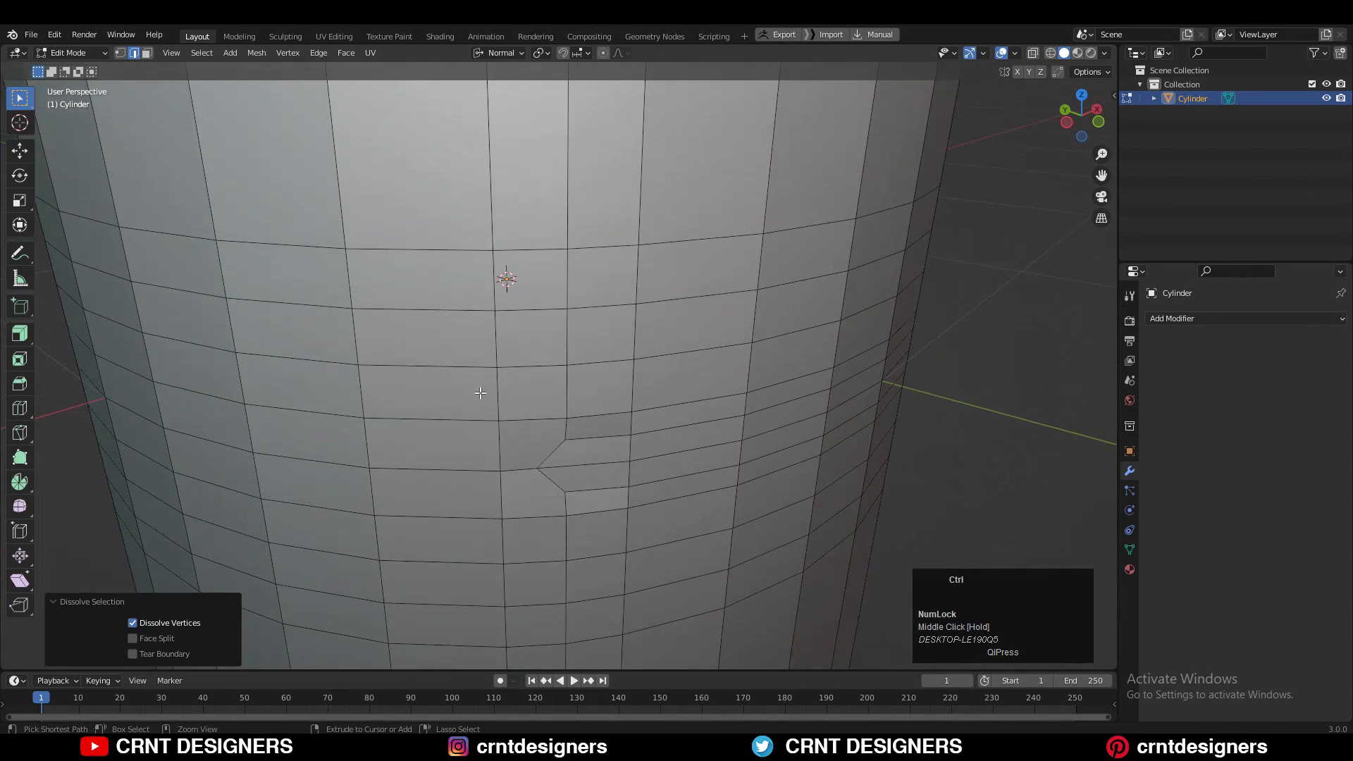
Add centred loop cuts above and below the middle edge beside the pointed end, and dissolve their segments touching the point.
{"action": "key", "text": "ctrl+r"}
{"action": "left_click", "coordinate": [483, 459]}
{"action": "right_click", "coordinate": [483, 459]}
{"action": "key", "text": "ctrl+r"}
{"action": "left_click", "coordinate": [496, 498]}
{"action": "right_click", "coordinate": [496, 498]}
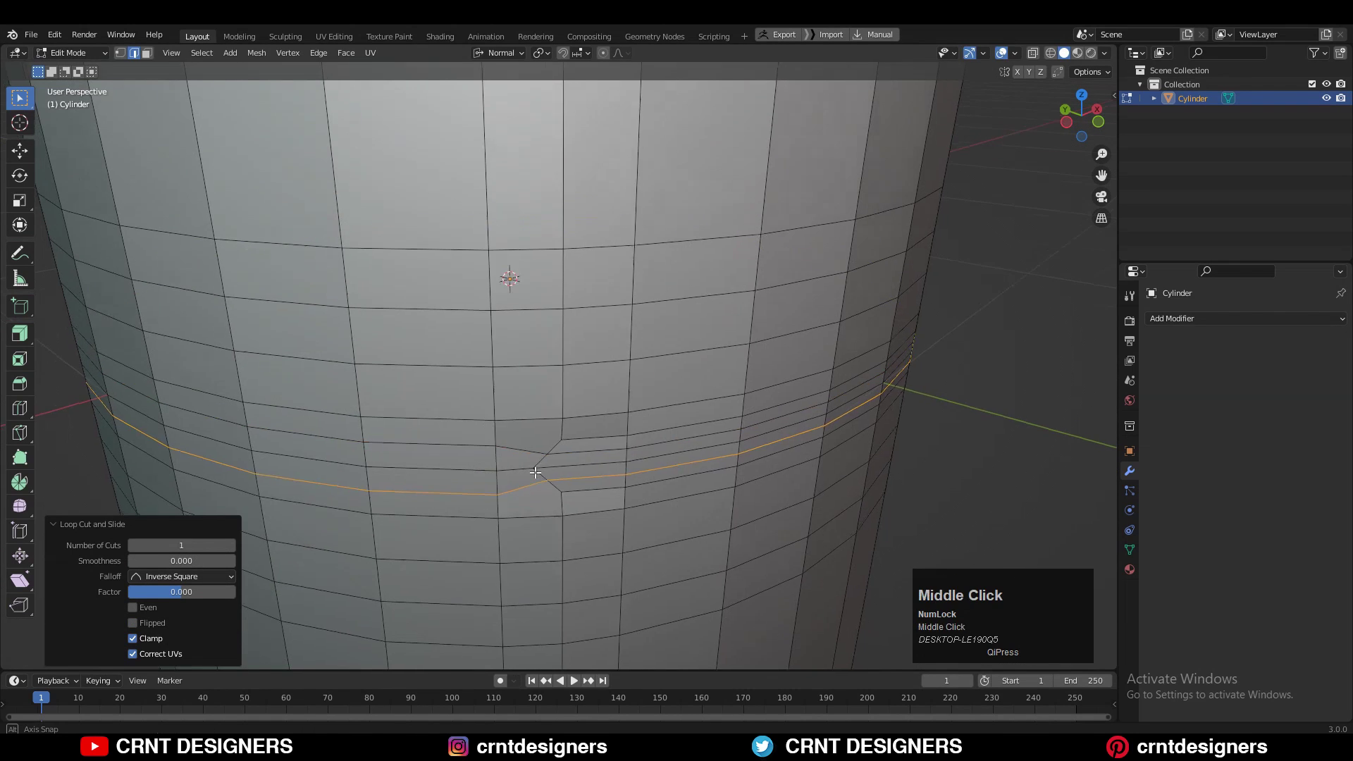
{"action": "middle_click_drag", "start_coordinate": [495, 498], "coordinate": [505, 412]}
{"action": "key", "text": "2"}
{"action": "left_click", "coordinate": [504, 390]}
Connect the open ends of the two new horizontal loops to the inset's upper and lower left corner vertices.
{"action": "key", "text": "1"}
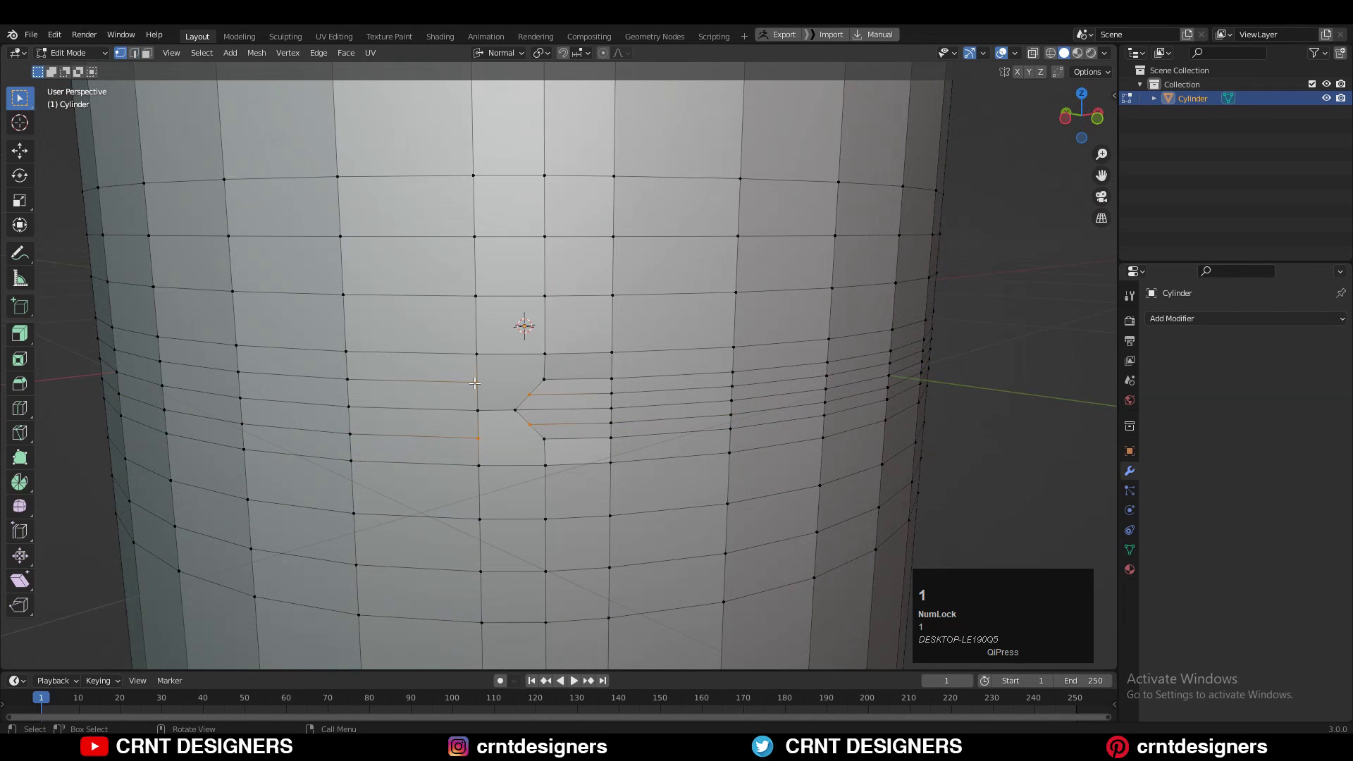
{"action": "left_click", "coordinate": [539, 377], "text": "shift"}
{"action": "right_click", "coordinate": [504, 379]}
{"action": "left_click", "coordinate": [503, 378]}
{"action": "left_click", "coordinate": [496, 189]}
{"action": "middle_click_drag", "start_coordinate": [629, 404], "coordinate": [456, 321]}
{"action": "left_click", "coordinate": [456, 320]}
{"action": "right_click", "coordinate": [511, 324]}
{"action": "left_click", "coordinate": [536, 293]}
{"action": "middle_click_drag", "start_coordinate": [535, 293], "coordinate": [399, 92]}
{"action": "key", "text": "a"}
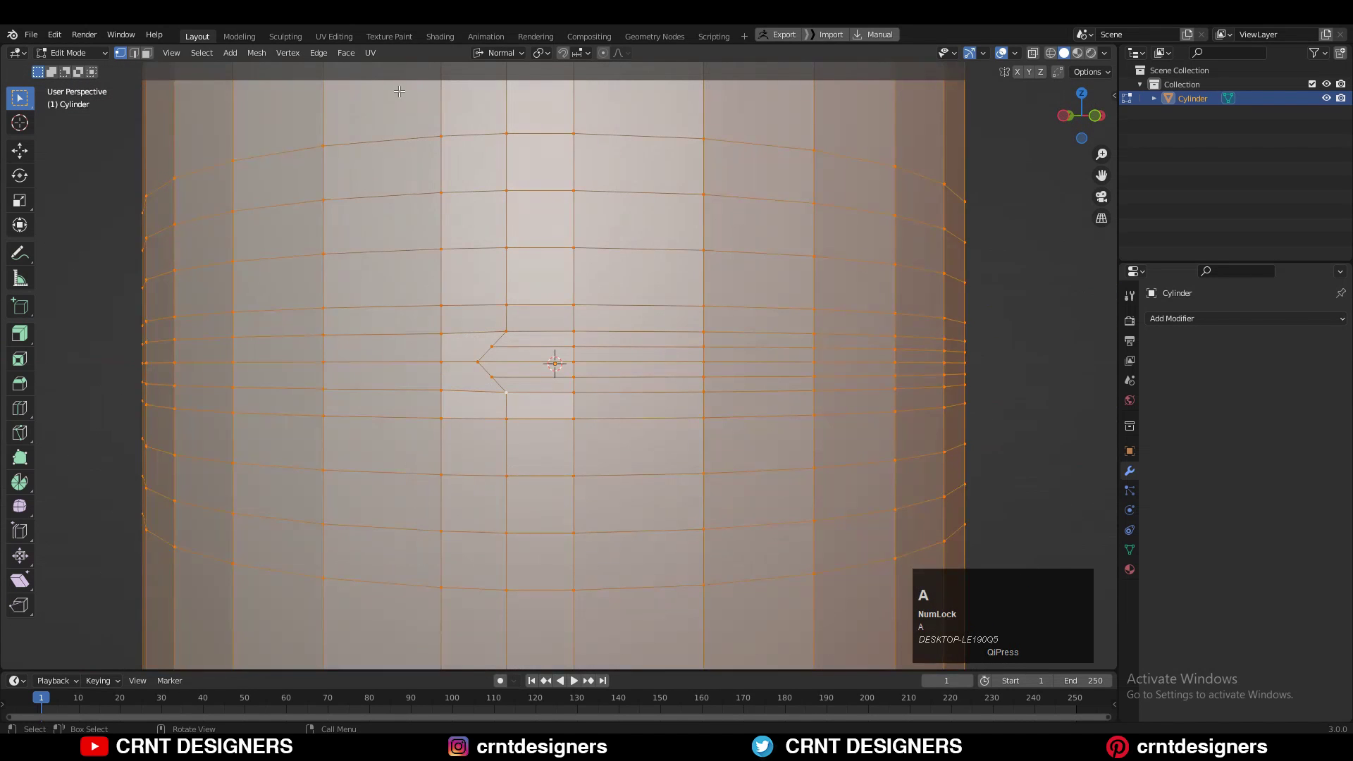
{"action": "left_click", "coordinate": [273, 57]}
{"action": "left_click", "coordinate": [303, 262]}
Dissolve the two leftover horizontal edge loops running through the inside of the inset band.
{"action": "key", "text": "2"}
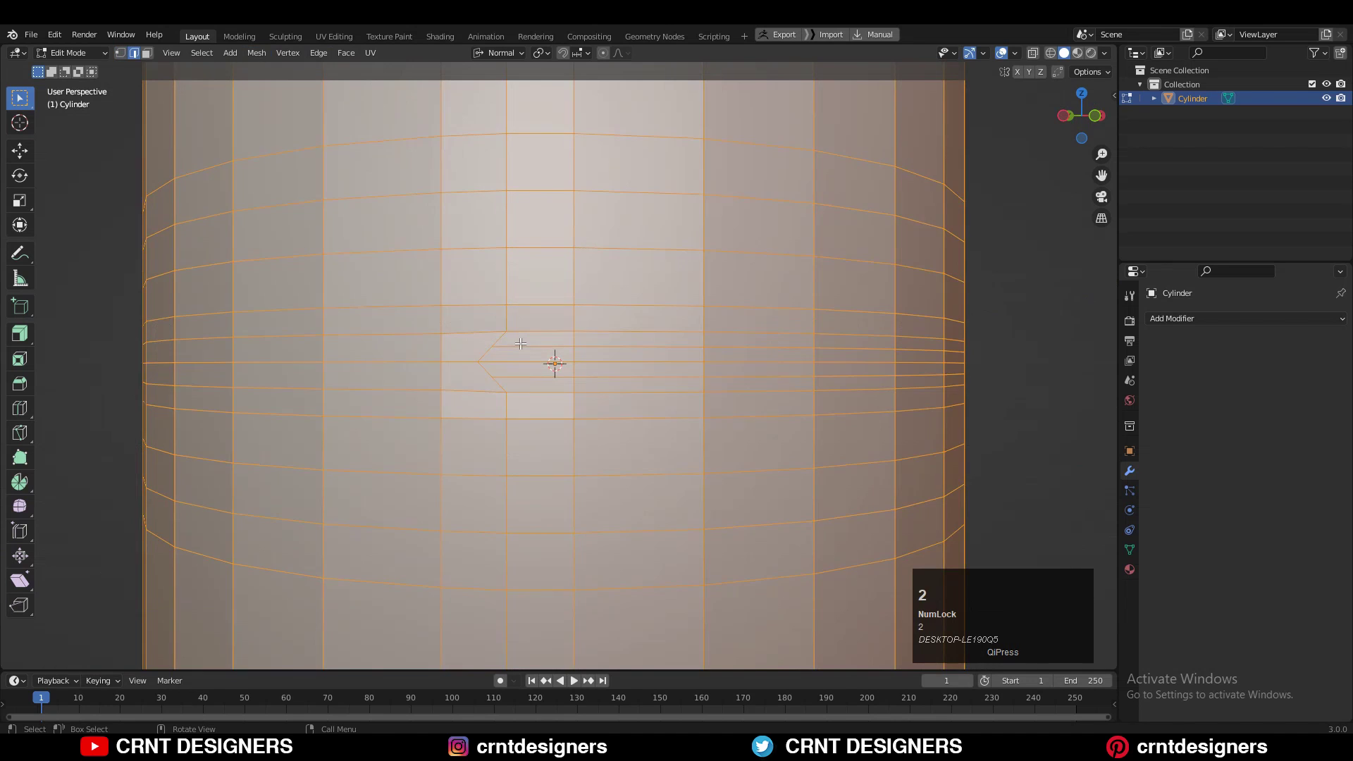
{"action": "left_click", "coordinate": [522, 344], "text": "alt"}
{"action": "key", "text": "ctrl+x"}
{"action": "scroll", "coordinate": [546, 363], "scroll_direction": "down", "scroll_amount": 3}
{"action": "middle_click_drag", "start_coordinate": [546, 363], "coordinate": [649, 340]}
{"action": "scroll", "coordinate": [603, 383], "scroll_direction": "up", "scroll_amount": 2}
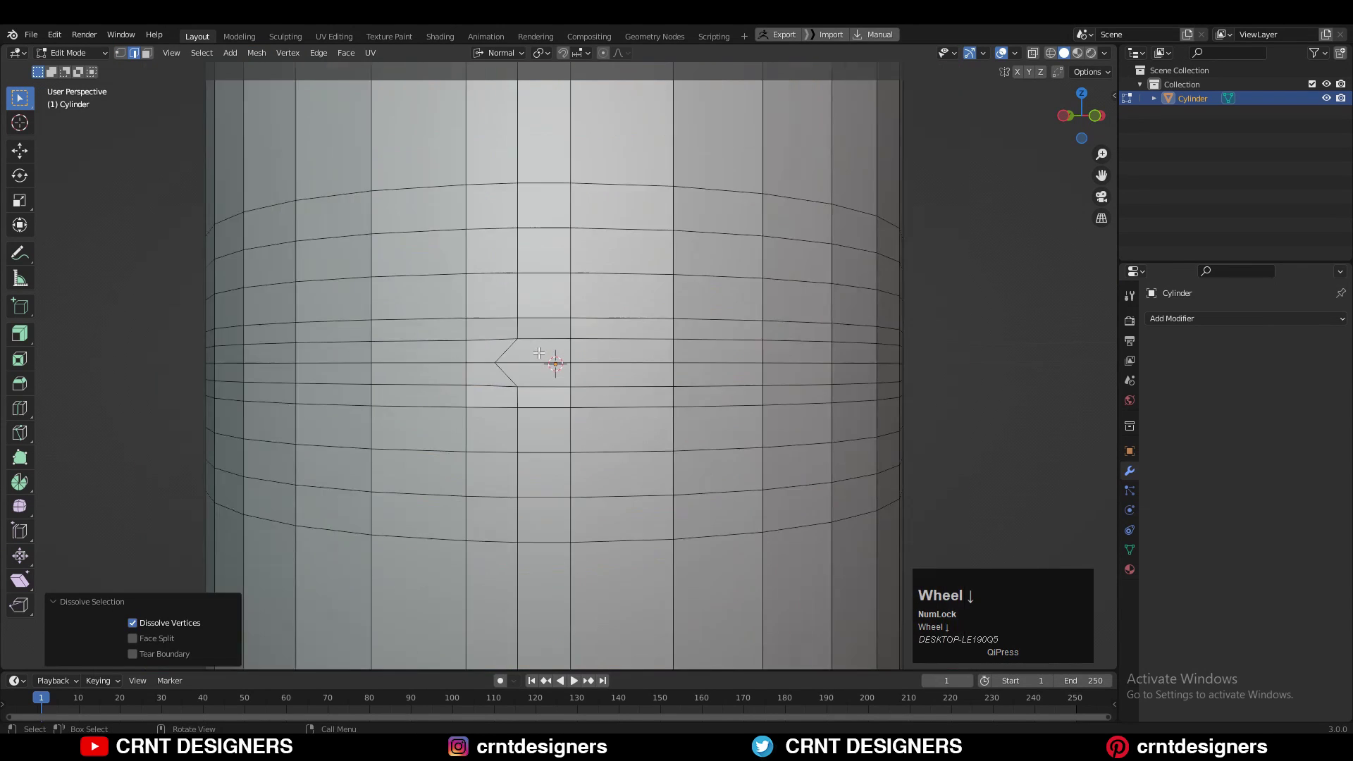
Select the whole mesh in front view and symmetrize it from -X to +X.
{"action": "left_click", "coordinate": [1081, 136]}
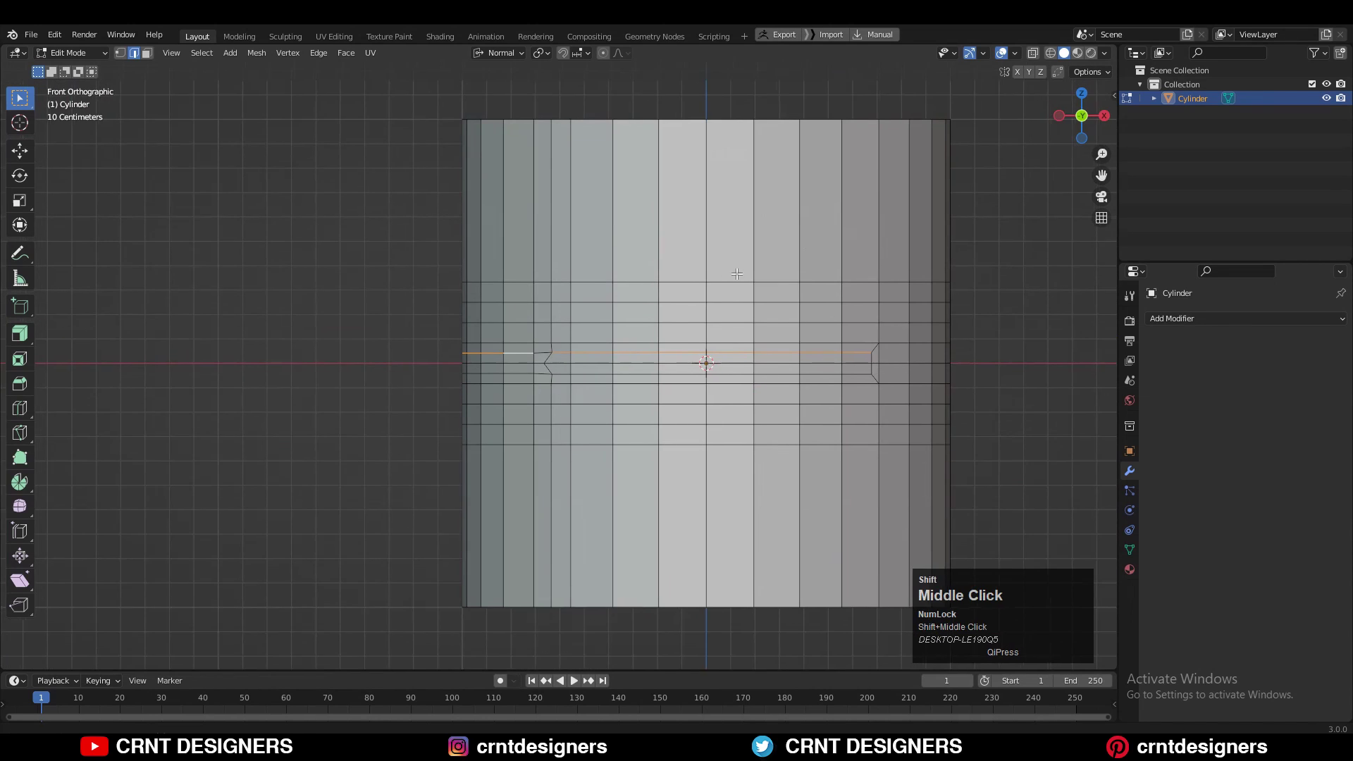
{"action": "key", "text": "a"}
{"action": "scroll", "coordinate": [685, 287], "scroll_direction": "up", "scroll_amount": 1}
{"action": "left_click", "coordinate": [256, 53]}
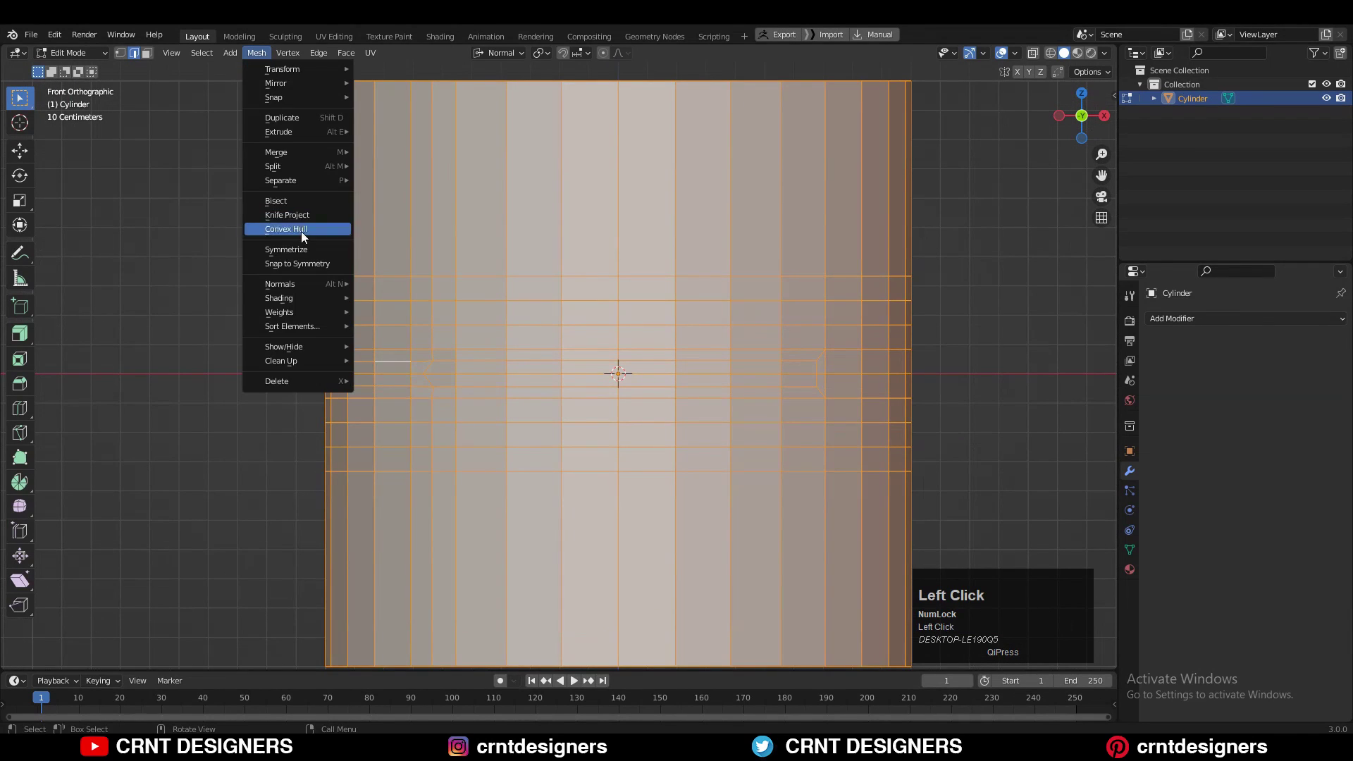
{"action": "left_click", "coordinate": [296, 228]}
{"action": "left_click", "coordinate": [188, 639]}
{"action": "left_click", "coordinate": [188, 621]}
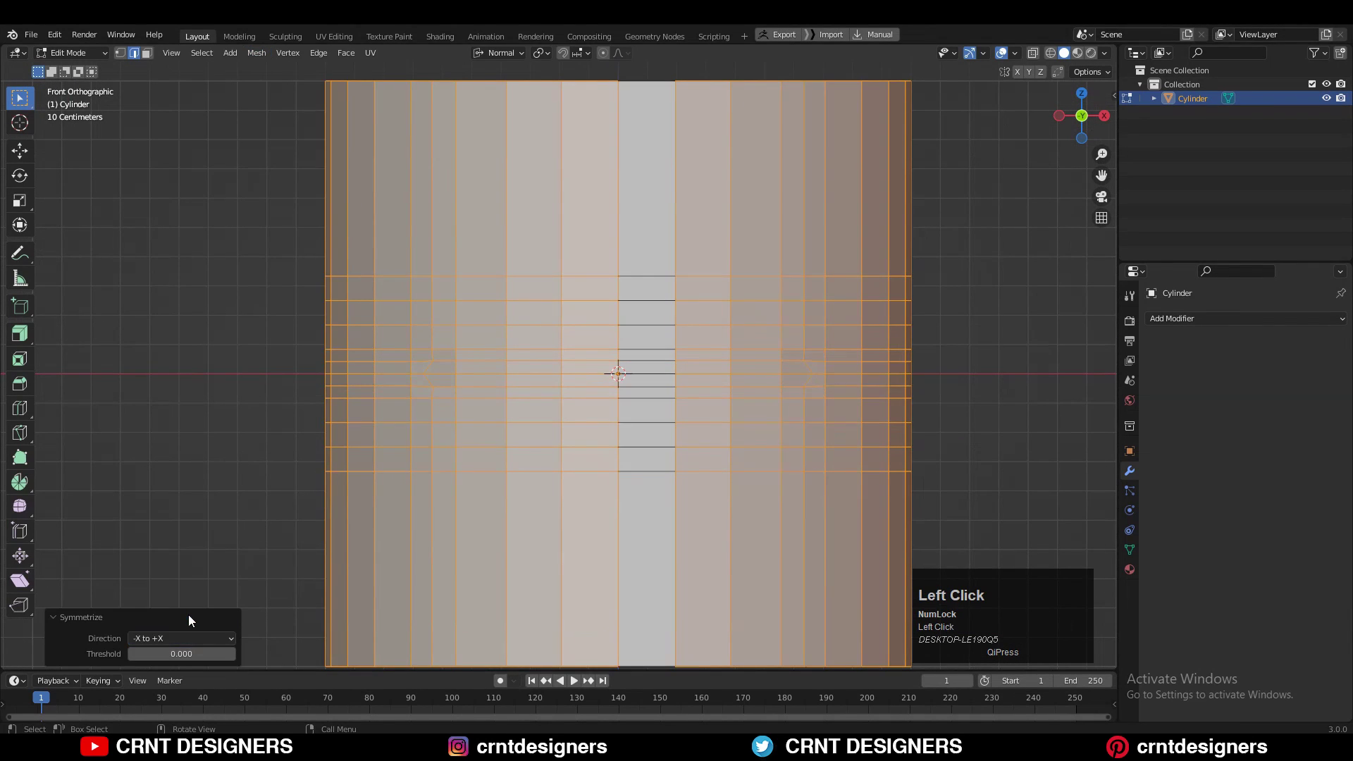
{"action": "left_click", "coordinate": [217, 317]}
Select the upper horizontal edge line outside both pointed ends and edge-slide it by a factor of -0.083.
{"action": "scroll", "coordinate": [495, 352], "scroll_direction": "up", "scroll_amount": 2}
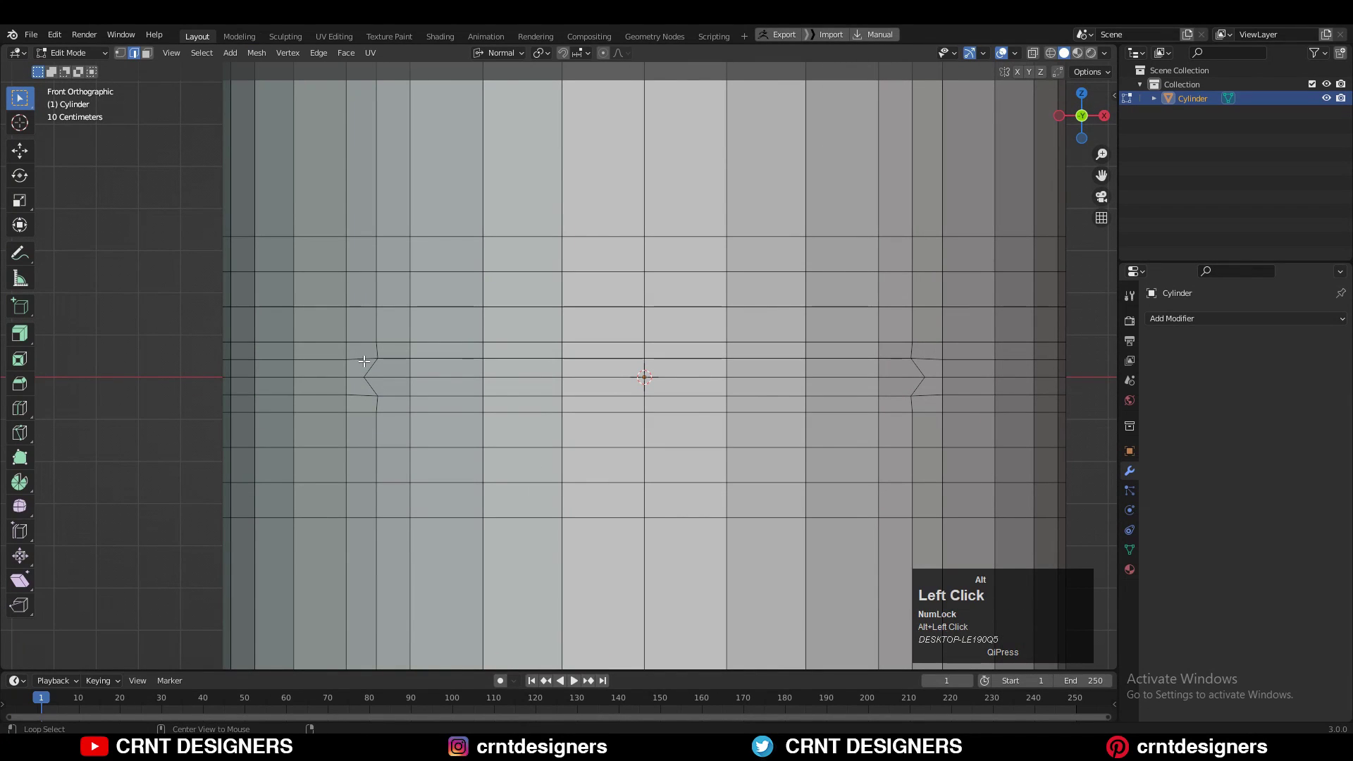
{"action": "left_click_drag", "start_coordinate": [911, 363], "coordinate": [911, 363], "text": "ctrl"}
{"action": "left_click_drag", "start_coordinate": [375, 347], "coordinate": [386, 367], "text": "ctrl"}
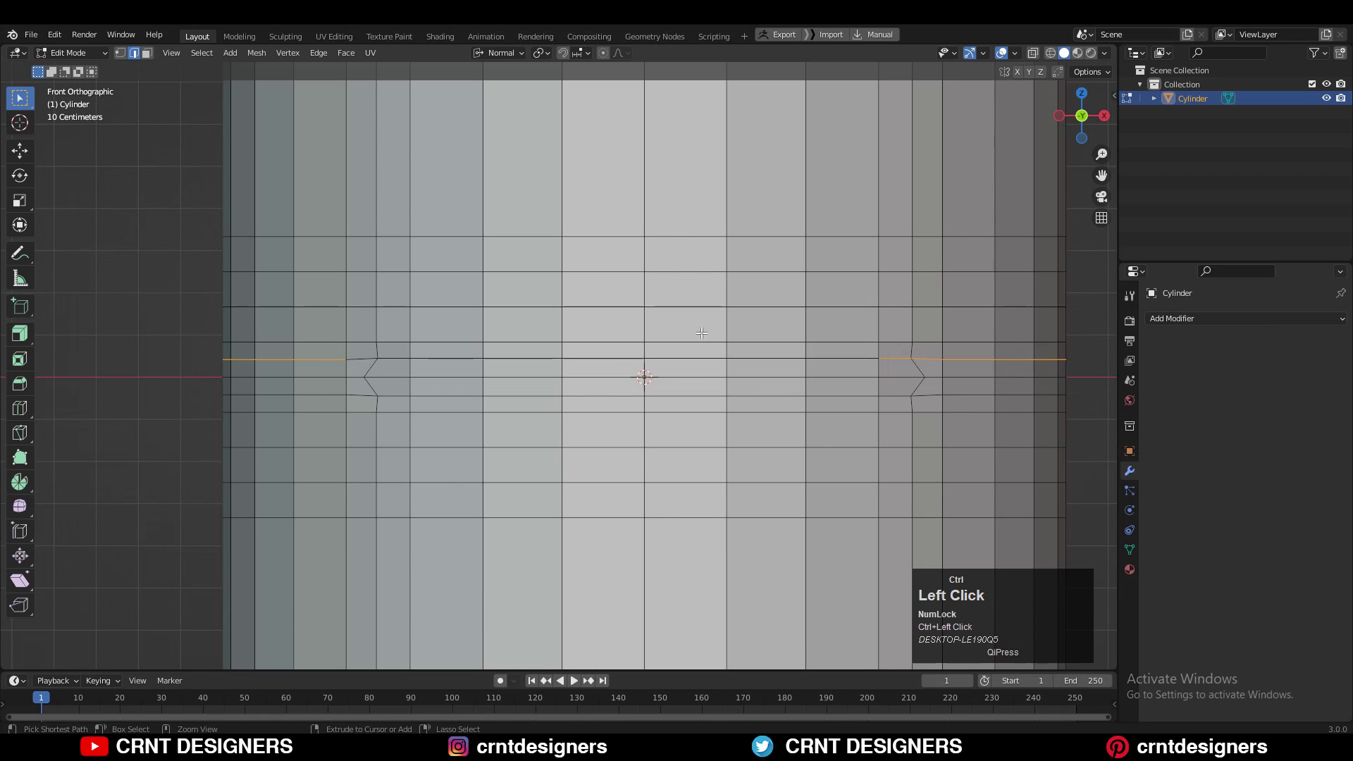
{"action": "left_click_drag", "start_coordinate": [890, 344], "coordinate": [907, 362], "text": "ctrl"}
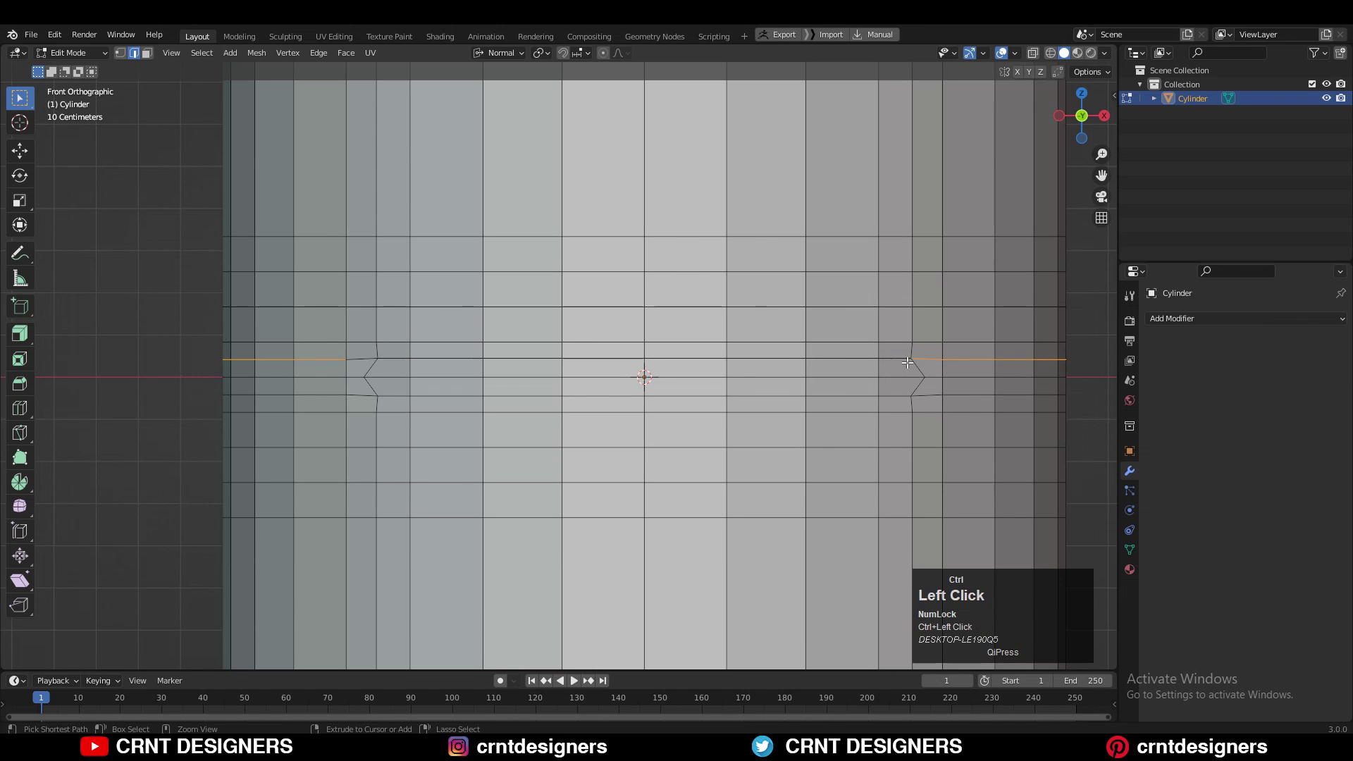
{"action": "key", "text": "g"}
{"action": "key", "text": "g"}
{"action": "left_click", "coordinate": [790, 255]}
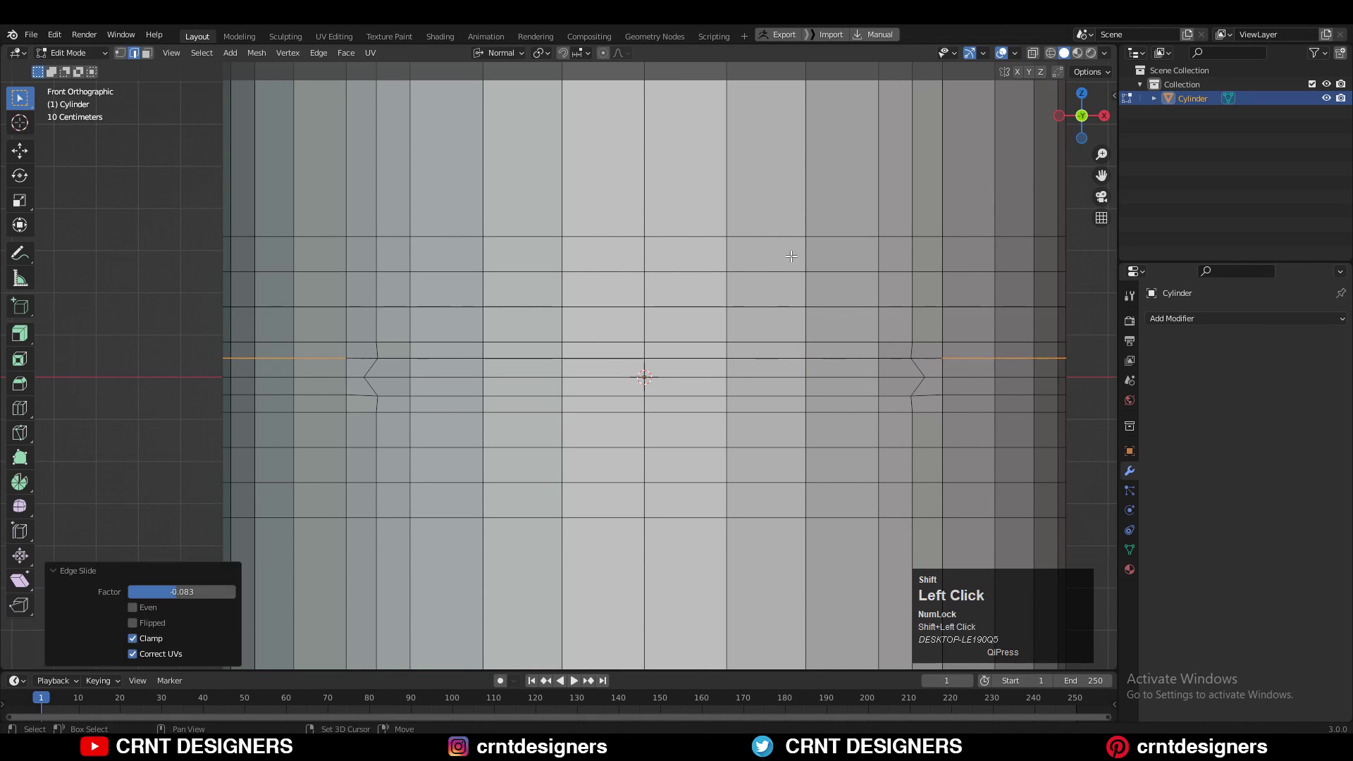
With X-ray on in top view, move the left end's corner vertices about 0.0065 m outward along their normal.
{"action": "middle_click_drag", "start_coordinate": [480, 372], "coordinate": [589, 453]}
{"action": "middle_click_drag", "start_coordinate": [617, 549], "coordinate": [558, 411], "text": "shift"}
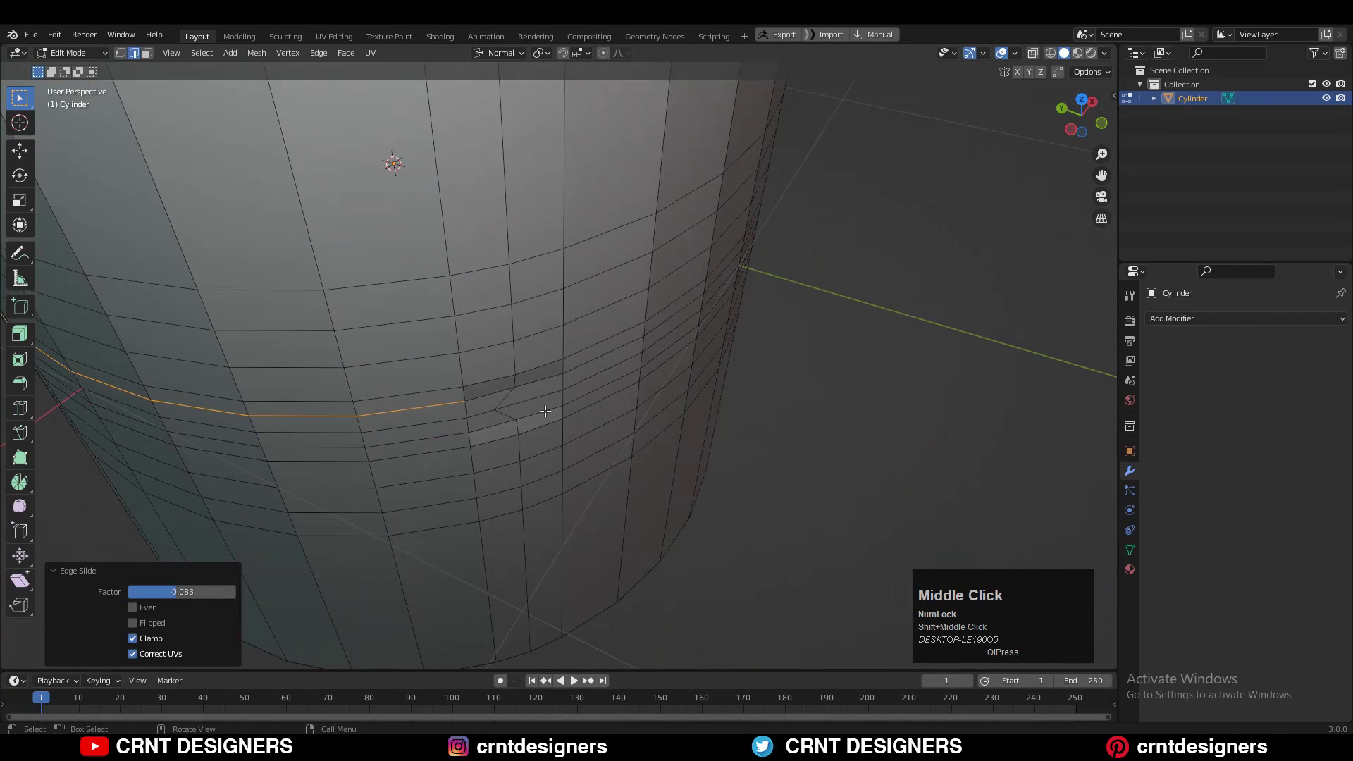
{"action": "key", "text": "1"}
{"action": "left_click", "coordinate": [520, 401]}
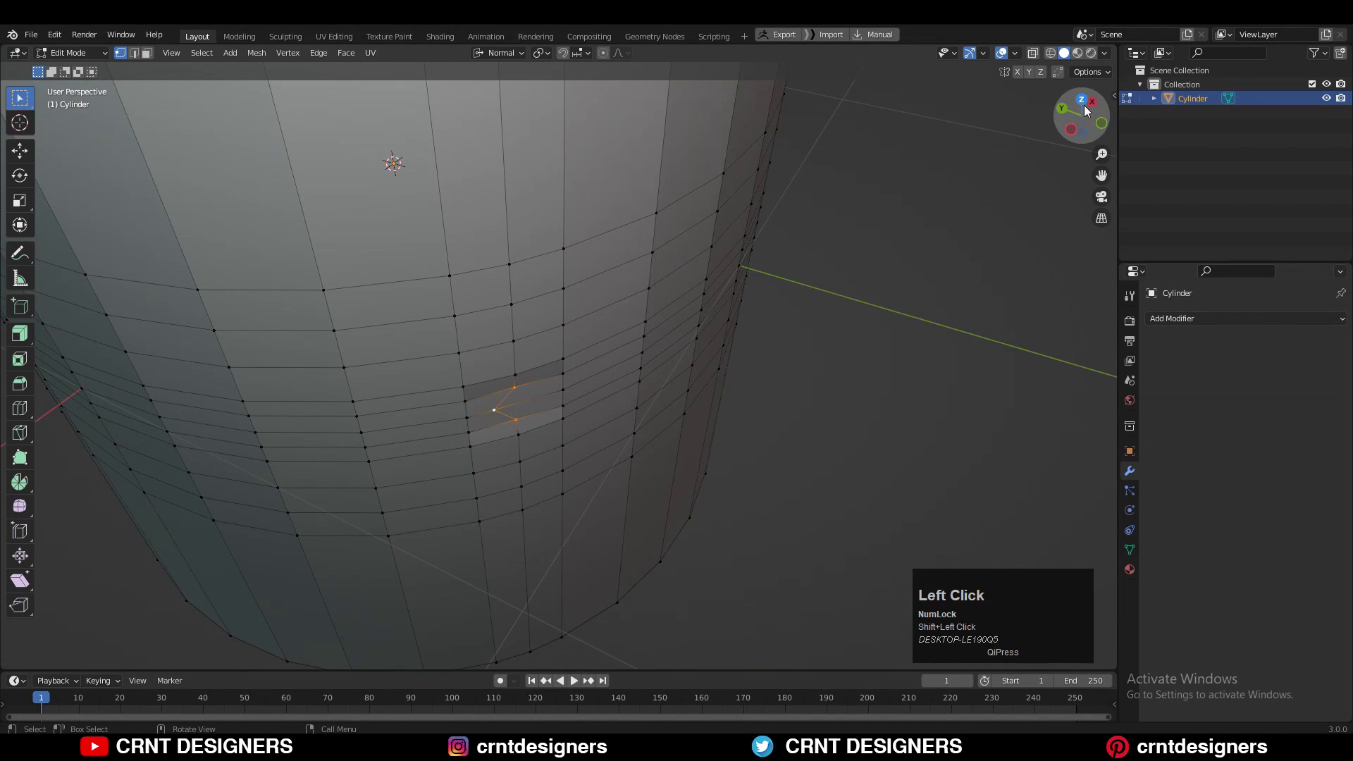
{"action": "left_click", "coordinate": [1084, 108]}
{"action": "scroll", "coordinate": [707, 298], "scroll_direction": "up", "scroll_amount": 6}
{"action": "middle_click_drag", "start_coordinate": [641, 324], "coordinate": [620, 345], "text": "shift"}
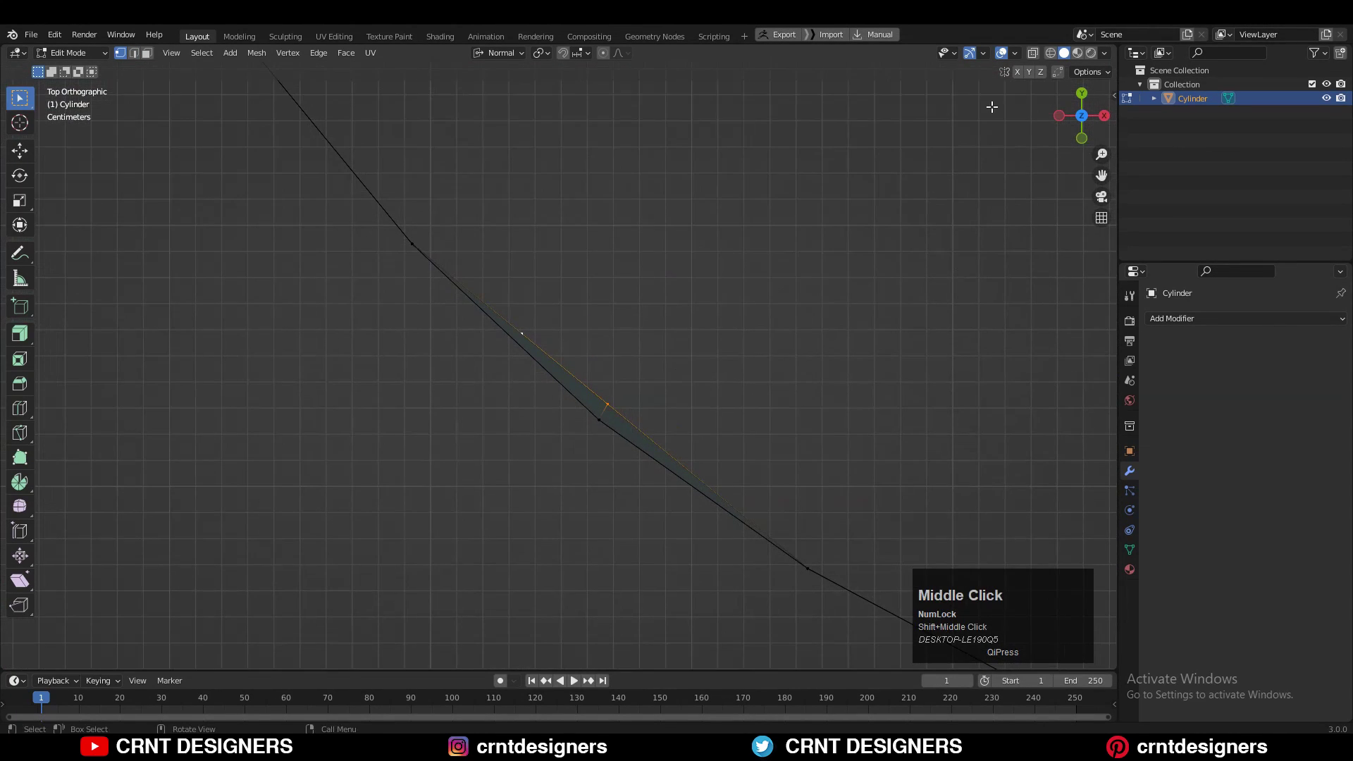
{"action": "left_click", "coordinate": [1032, 54]}
{"action": "left_click_drag", "start_coordinate": [655, 365], "coordinate": [596, 411]}
{"action": "left_click", "coordinate": [20, 150]}
{"action": "left_click_drag", "start_coordinate": [570, 445], "coordinate": [569, 450]}
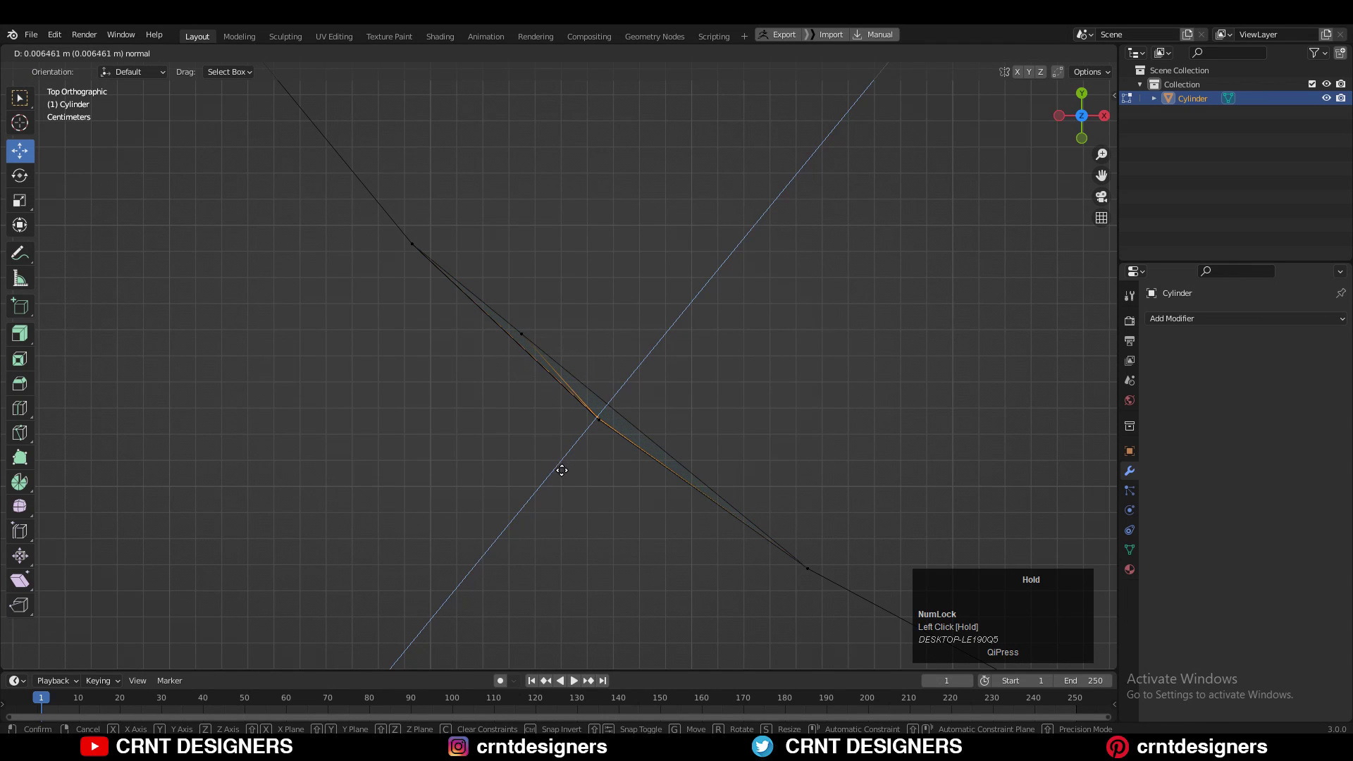
{"action": "left_click_drag", "start_coordinate": [565, 466], "coordinate": [564, 463]}
Move the left end's tip vertex 0.003643 m outward along its normal and turn X-ray off.
{"action": "left_click", "coordinate": [521, 333]}
{"action": "left_click_drag", "start_coordinate": [491, 361], "coordinate": [483, 386]}
{"action": "scroll", "coordinate": [580, 411], "scroll_direction": "down", "scroll_amount": 1}
{"action": "middle_click_drag", "start_coordinate": [580, 410], "coordinate": [879, 171]}
{"action": "scroll", "coordinate": [657, 322], "scroll_direction": "down", "scroll_amount": 2}
{"action": "scroll", "coordinate": [657, 322], "scroll_direction": "down", "scroll_amount": 5}
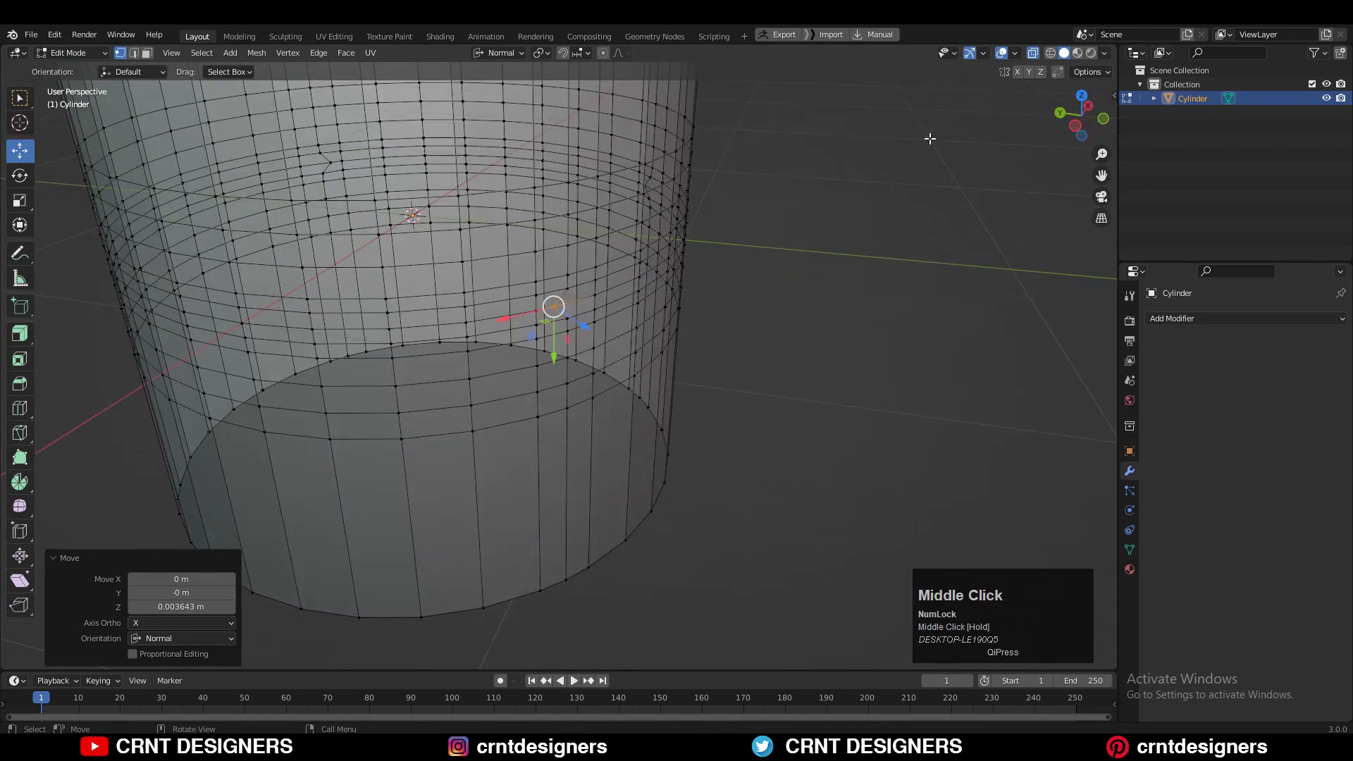
{"action": "left_click", "coordinate": [1031, 54]}
In top view, move a vertex beside the slot's left end about 0.0002 m outward along its normal.
{"action": "scroll", "coordinate": [757, 280], "scroll_direction": "up", "scroll_amount": 4}
{"action": "left_click", "coordinate": [590, 276]}
{"action": "middle_click_drag", "start_coordinate": [591, 275], "coordinate": [1013, 86]}
{"action": "left_click", "coordinate": [1082, 123]}
{"action": "scroll", "coordinate": [634, 330], "scroll_direction": "up", "scroll_amount": 2}
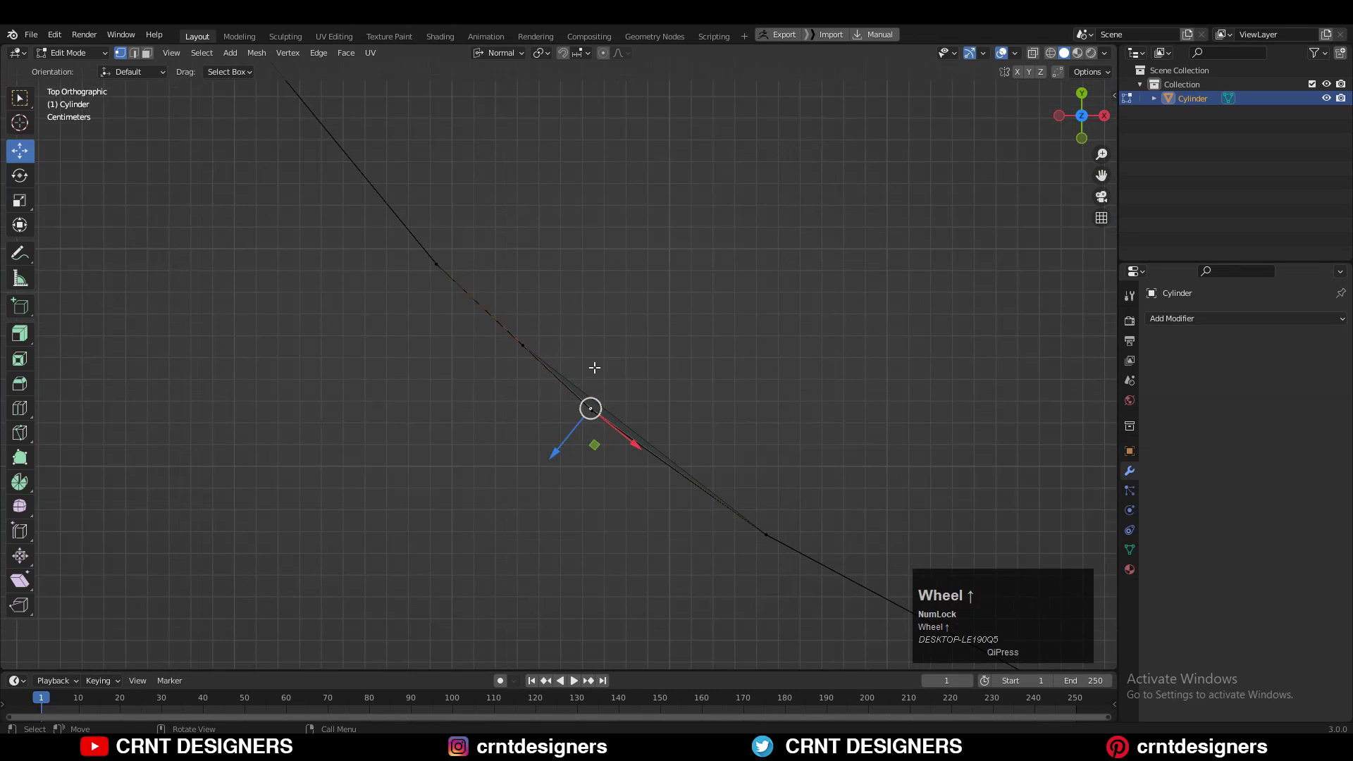
{"action": "left_click_drag", "start_coordinate": [569, 447], "coordinate": [545, 462]}
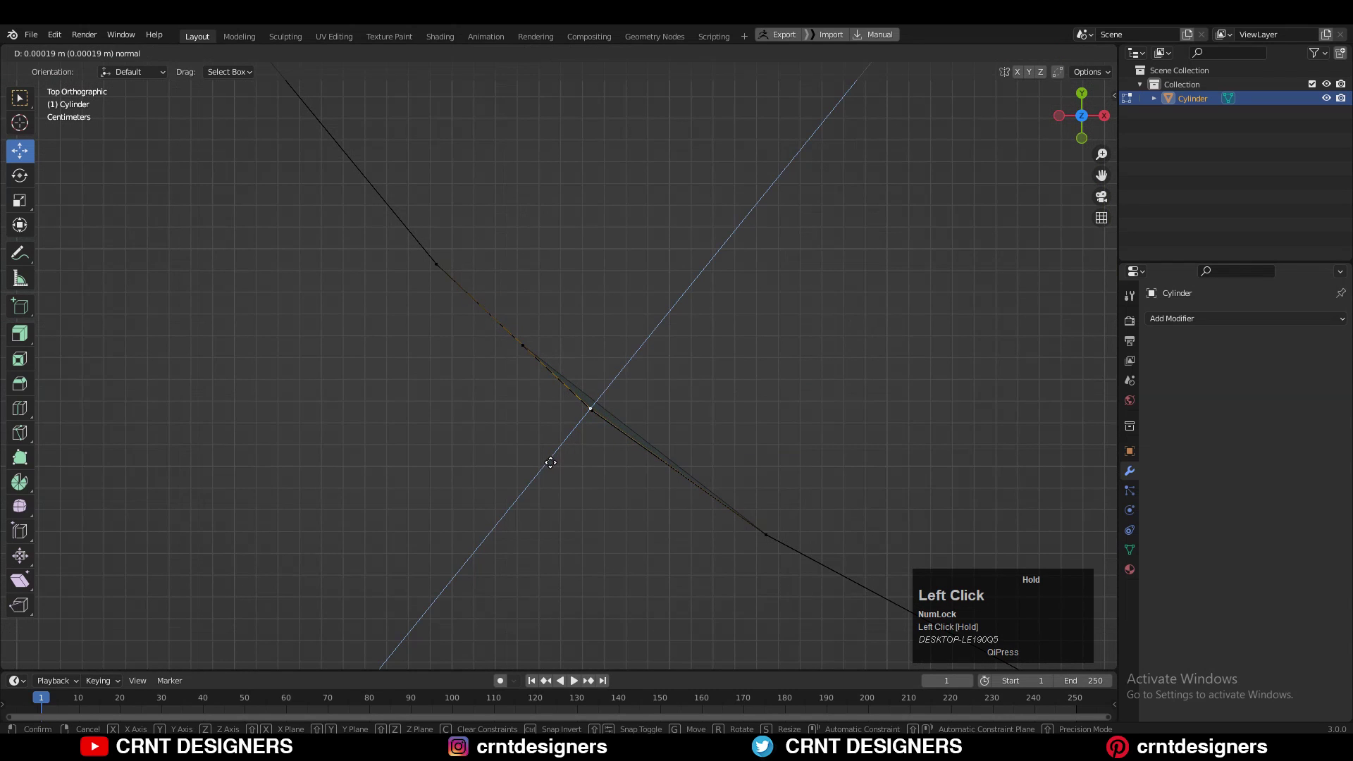
{"action": "left_click_drag", "start_coordinate": [551, 462], "coordinate": [551, 462]}
Select the slot's horizontal centre edges between the pointed ends and shrink them inward by about 0.032 m.
{"action": "middle_click_drag", "start_coordinate": [620, 284], "coordinate": [461, 315]}
{"action": "key", "text": "2"}
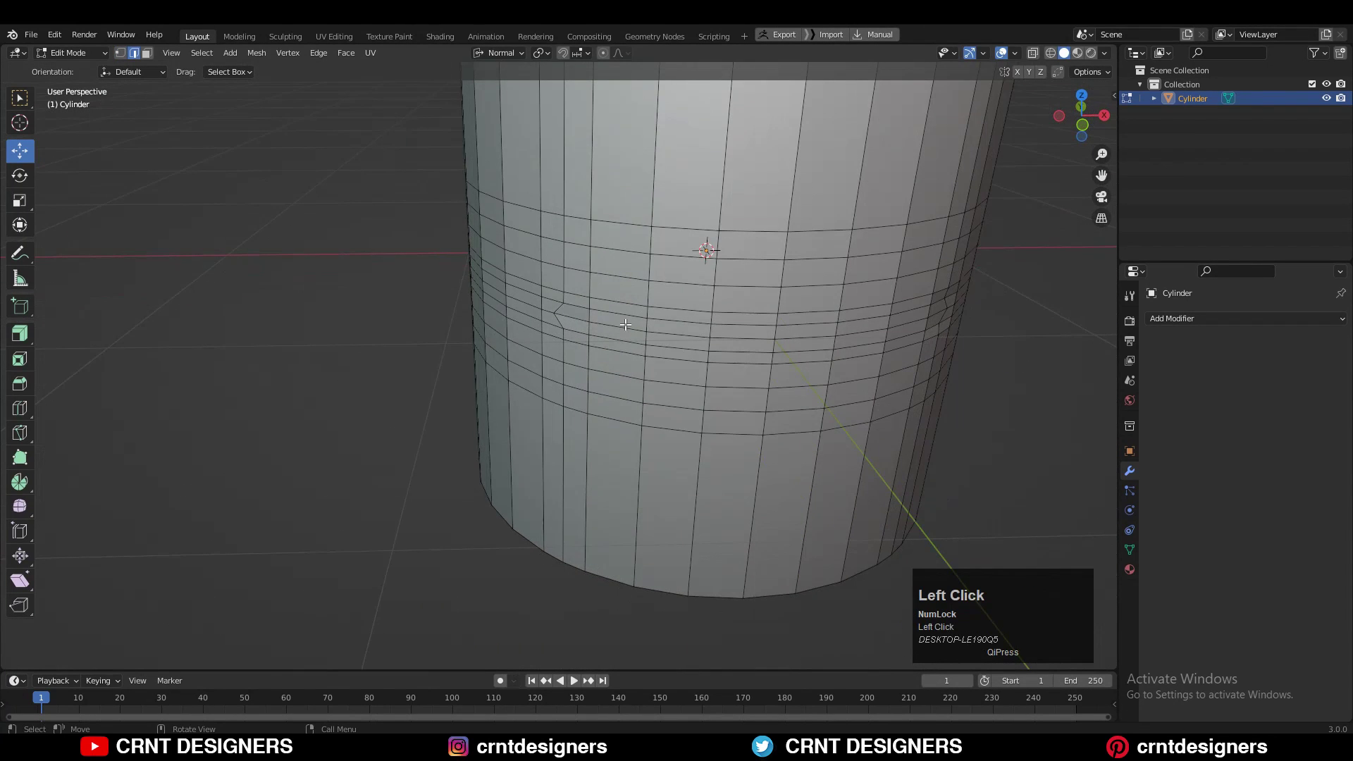
{"action": "scroll", "coordinate": [591, 341], "scroll_direction": "down", "scroll_amount": 3}
{"action": "middle_click_drag", "start_coordinate": [592, 341], "coordinate": [758, 383]}
{"action": "left_click", "coordinate": [747, 349], "text": "ctrl+shift"}
{"action": "scroll", "coordinate": [758, 383], "scroll_direction": "up", "scroll_amount": 3}
{"action": "key", "text": "alt+s"}
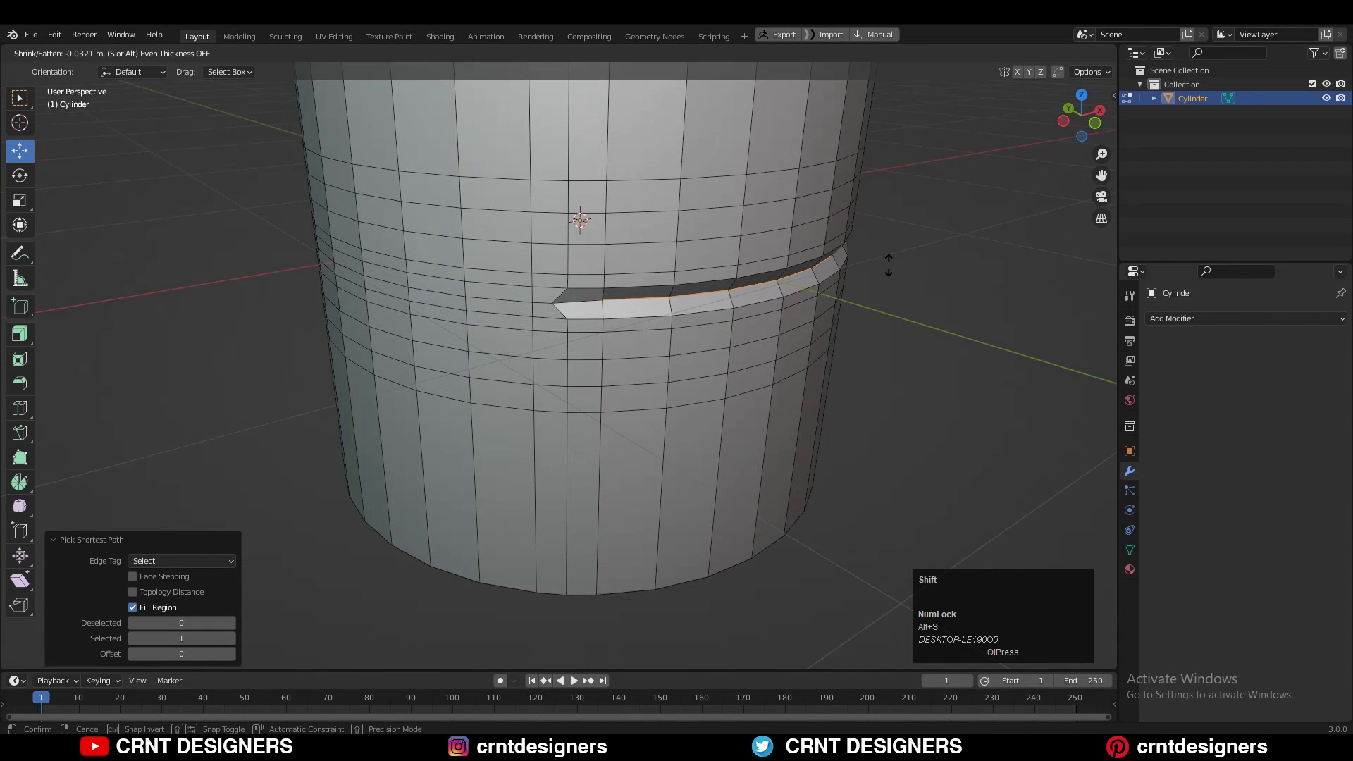
{"action": "left_click", "coordinate": [887, 260]}
Return to object mode and give the cylinder a level 2 Catmull-Clark subdivision.
{"action": "key", "text": "3"}
{"action": "middle_click_drag", "start_coordinate": [891, 251], "coordinate": [775, 212]}
{"action": "left_click", "coordinate": [550, 395]}
{"action": "middle_click_drag", "start_coordinate": [694, 393], "coordinate": [659, 412]}
{"action": "key", "text": "Tab"}
{"action": "left_click", "coordinate": [944, 285]}
{"action": "left_click", "coordinate": [944, 290]}
{"action": "left_click", "coordinate": [731, 317], "text": "ctrl"}
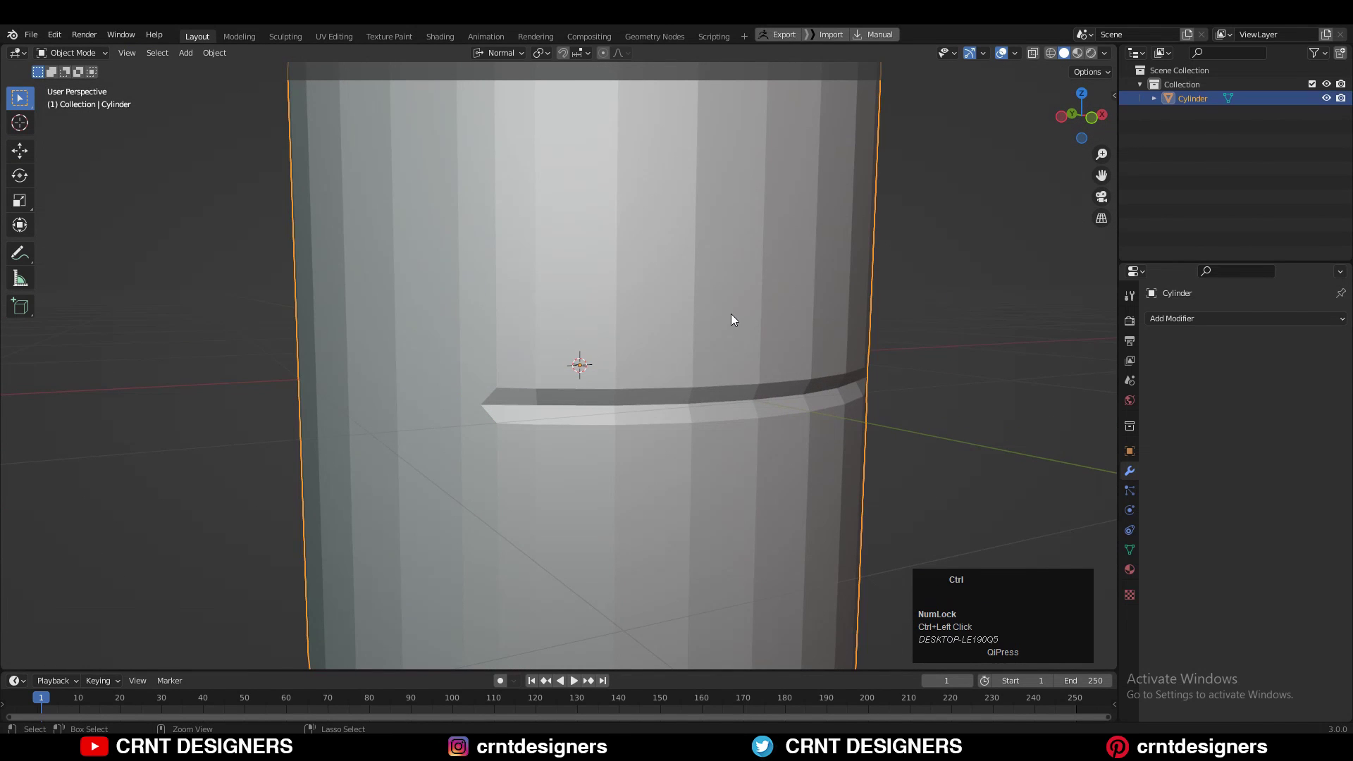
{"action": "key", "text": "ctrl+2"}
{"action": "left_click", "coordinate": [916, 282]}
{"action": "middle_click_drag", "start_coordinate": [624, 328], "coordinate": [670, 374]}
{"action": "scroll", "coordinate": [547, 358], "scroll_direction": "down", "scroll_amount": 5}
{"action": "scroll", "coordinate": [670, 374], "scroll_direction": "up", "scroll_amount": 3}
Select all faces inside the slot groove and inset them by about 0.01 m.
{"action": "key", "text": "Tab"}
{"action": "scroll", "coordinate": [621, 417], "scroll_direction": "up", "scroll_amount": 3}
{"action": "left_click", "coordinate": [624, 412]}
{"action": "key", "text": "3"}
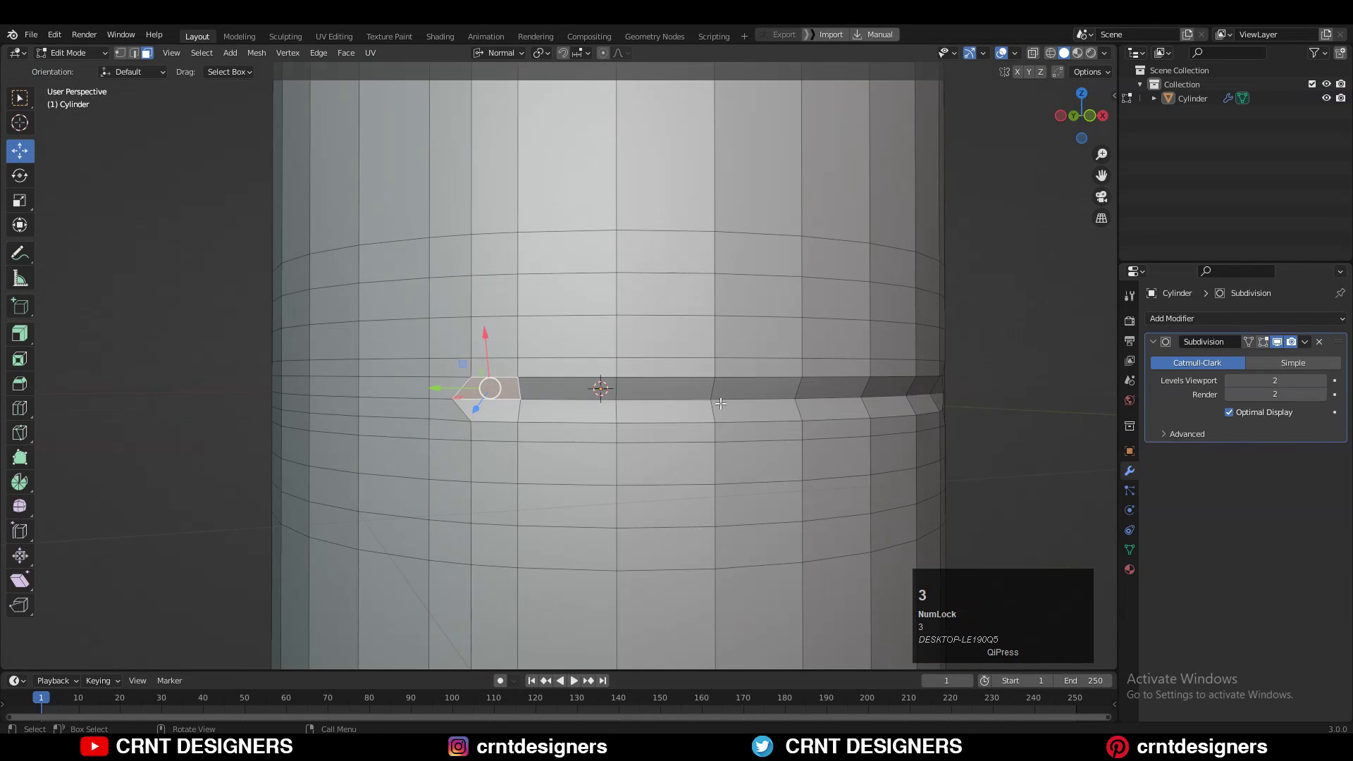
{"action": "left_click", "coordinate": [937, 402], "text": "ctrl"}
{"action": "middle_click_drag", "start_coordinate": [937, 401], "coordinate": [803, 398]}
{"action": "scroll", "coordinate": [803, 399], "scroll_direction": "down", "scroll_amount": 1}
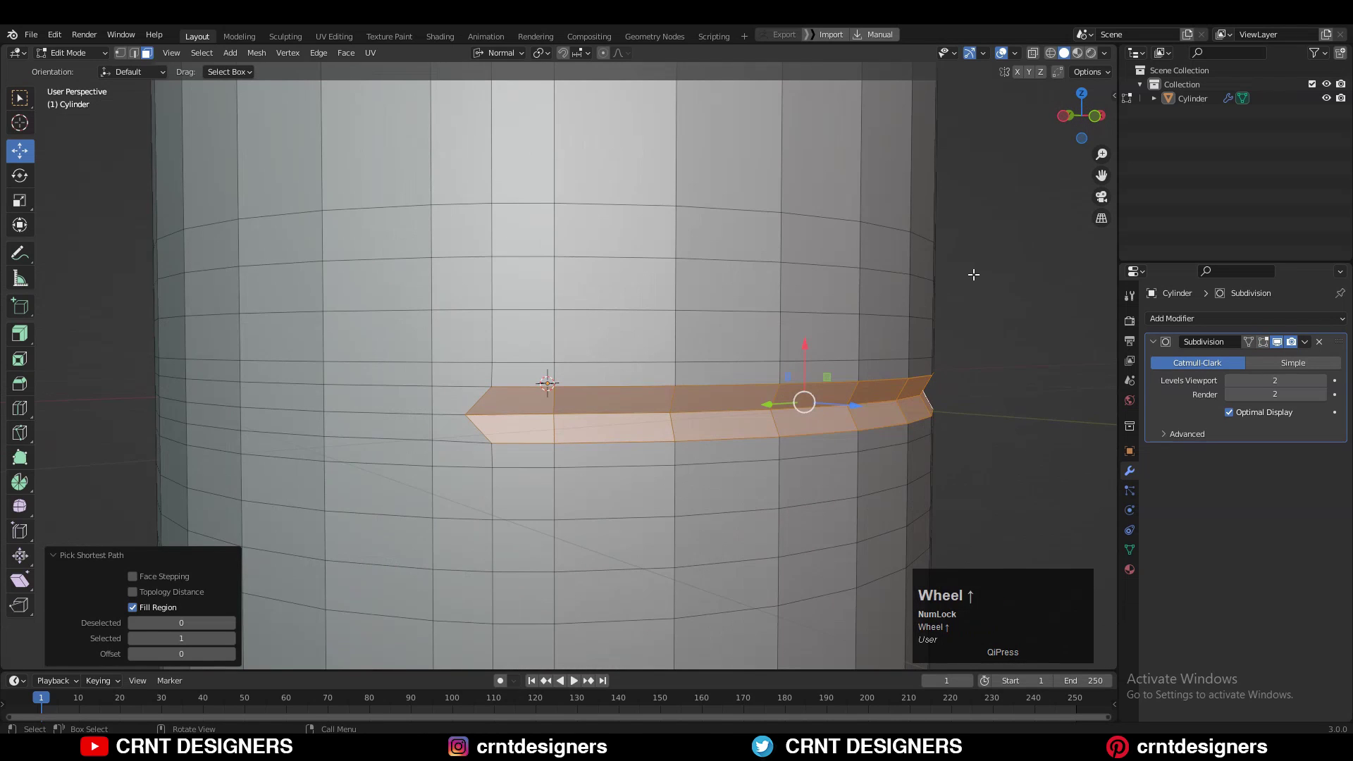
{"action": "key", "text": "i"}
{"action": "key", "text": "shift"}
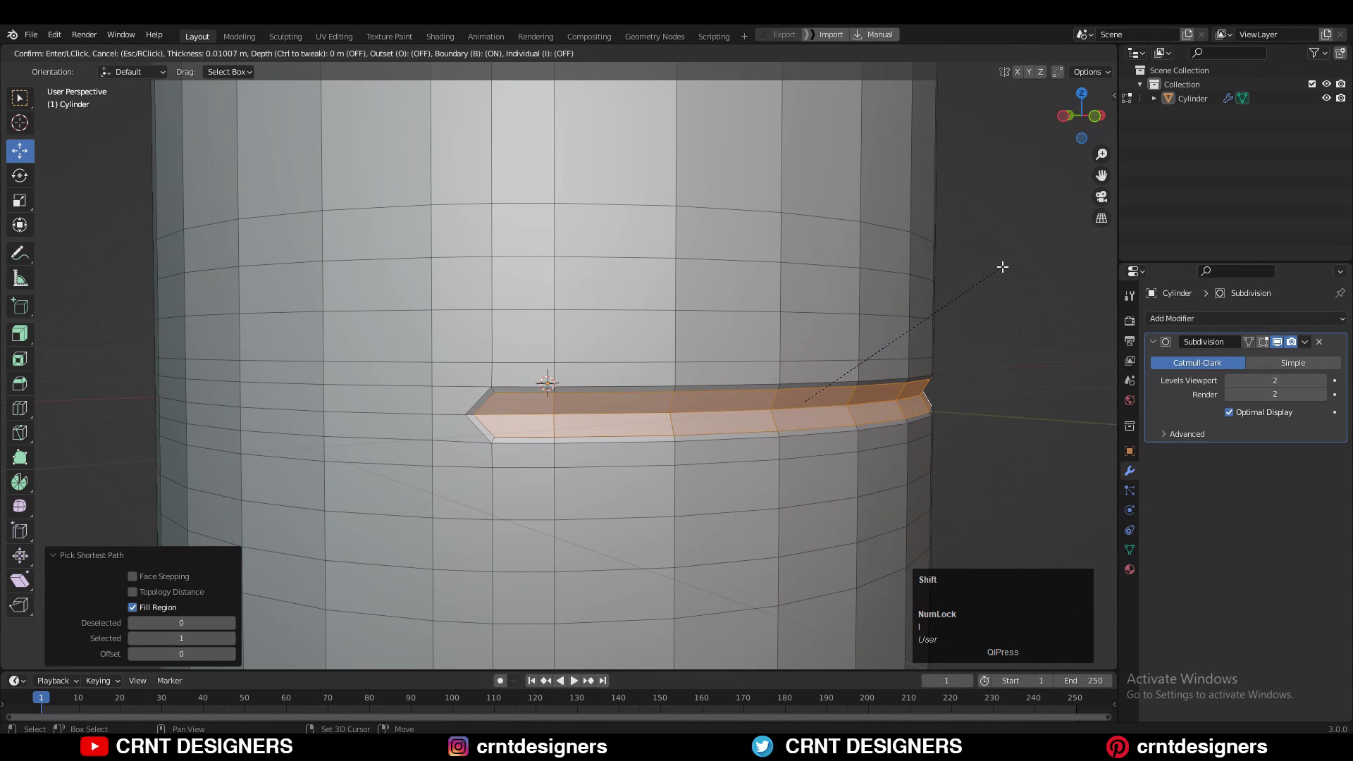
{"action": "left_click", "coordinate": [1006, 265]}
Examine the subdivided groove's edges and pointed left end in object mode.
{"action": "key", "text": "Tab"}
{"action": "scroll", "coordinate": [585, 310], "scroll_direction": "down", "scroll_amount": 4}
{"action": "middle_click_drag", "start_coordinate": [585, 310], "coordinate": [615, 318]}
{"action": "scroll", "coordinate": [645, 366], "scroll_direction": "up", "scroll_amount": 4}
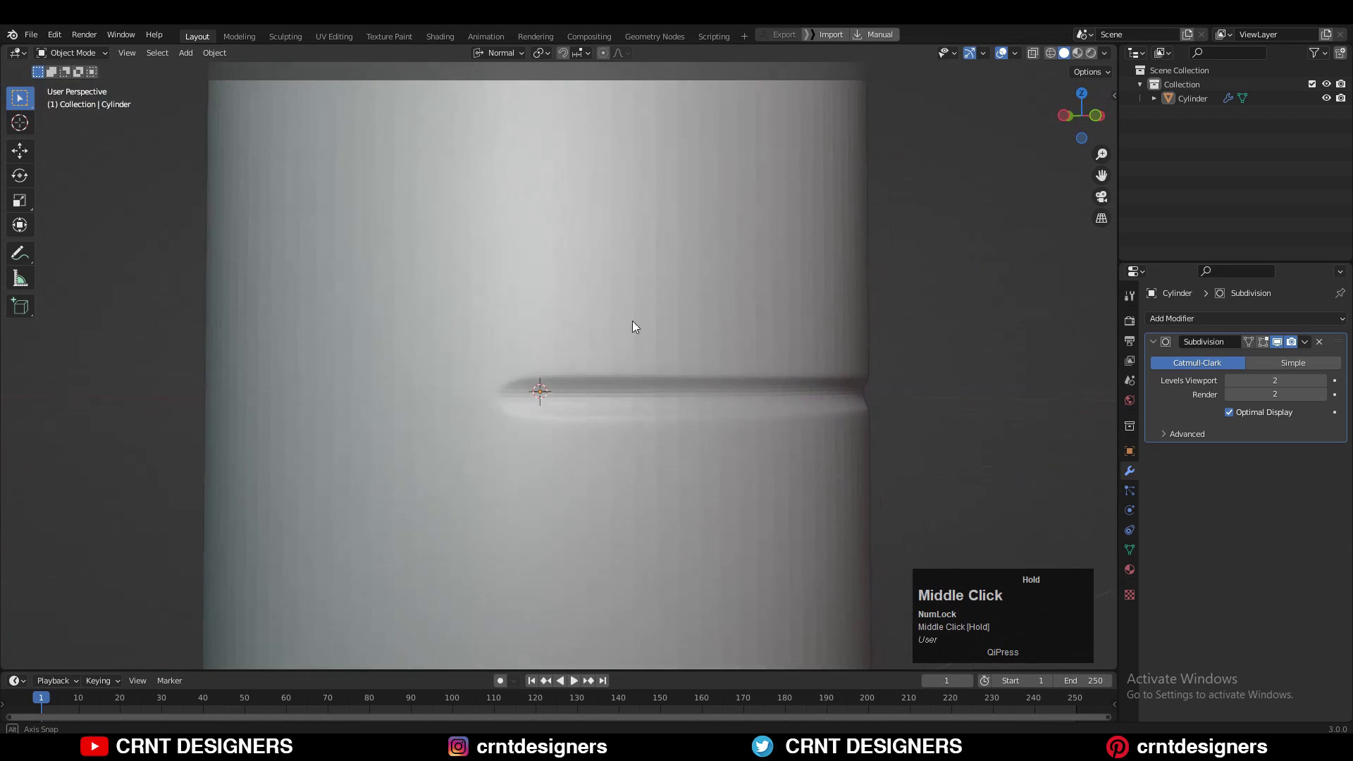
{"action": "key", "text": "Tab"}
{"action": "key", "text": "Tab"}
{"action": "middle_click_drag", "start_coordinate": [575, 373], "coordinate": [551, 417]}
Symmetrize the whole mesh so both slot ends match, and clear the selection.
{"action": "key", "text": "Tab"}
{"action": "scroll", "coordinate": [644, 377], "scroll_direction": "down", "scroll_amount": 5}
{"action": "middle_click_drag", "start_coordinate": [643, 378], "coordinate": [602, 372]}
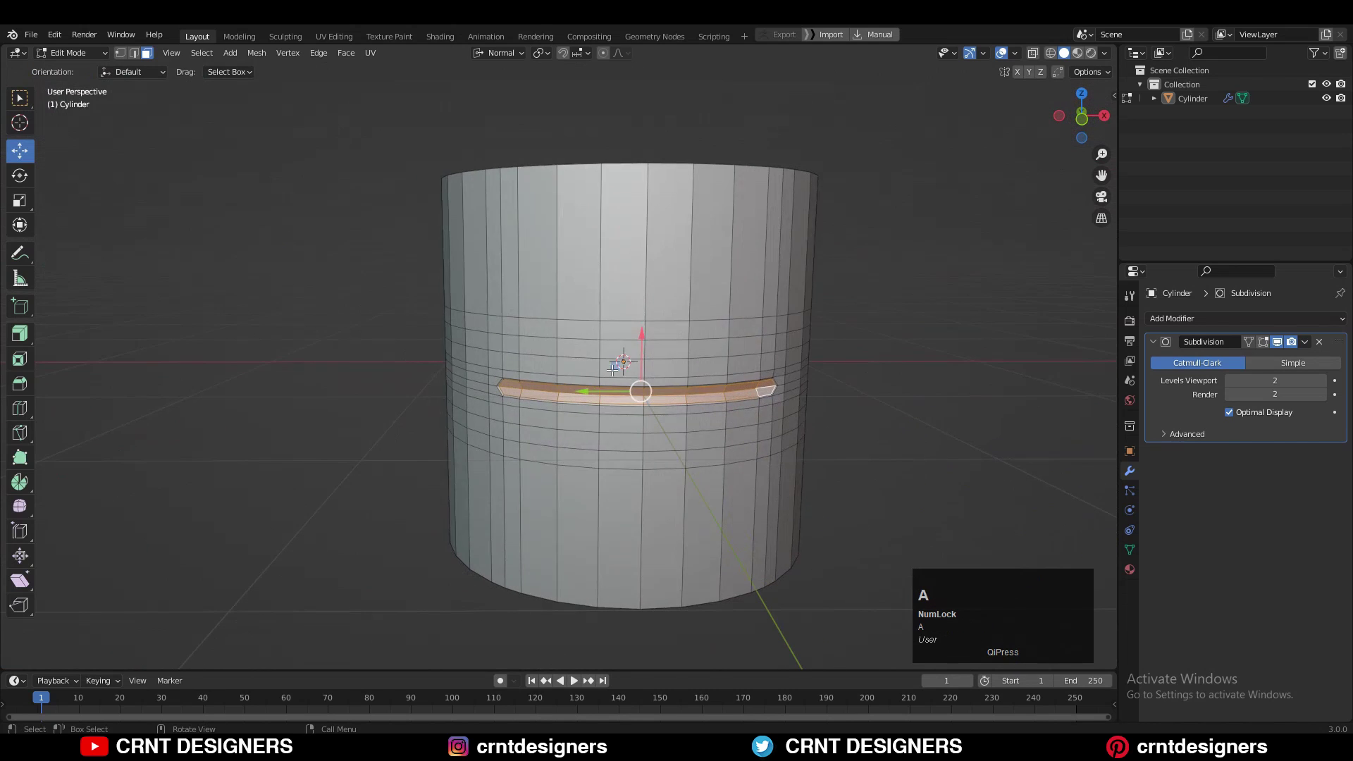
{"action": "key", "text": "a"}
{"action": "left_click", "coordinate": [268, 55]}
{"action": "left_click", "coordinate": [302, 249]}
{"action": "left_click", "coordinate": [317, 288]}
{"action": "middle_click_drag", "start_coordinate": [453, 316], "coordinate": [504, 324]}
{"action": "scroll", "coordinate": [504, 323], "scroll_direction": "up", "scroll_amount": 3}
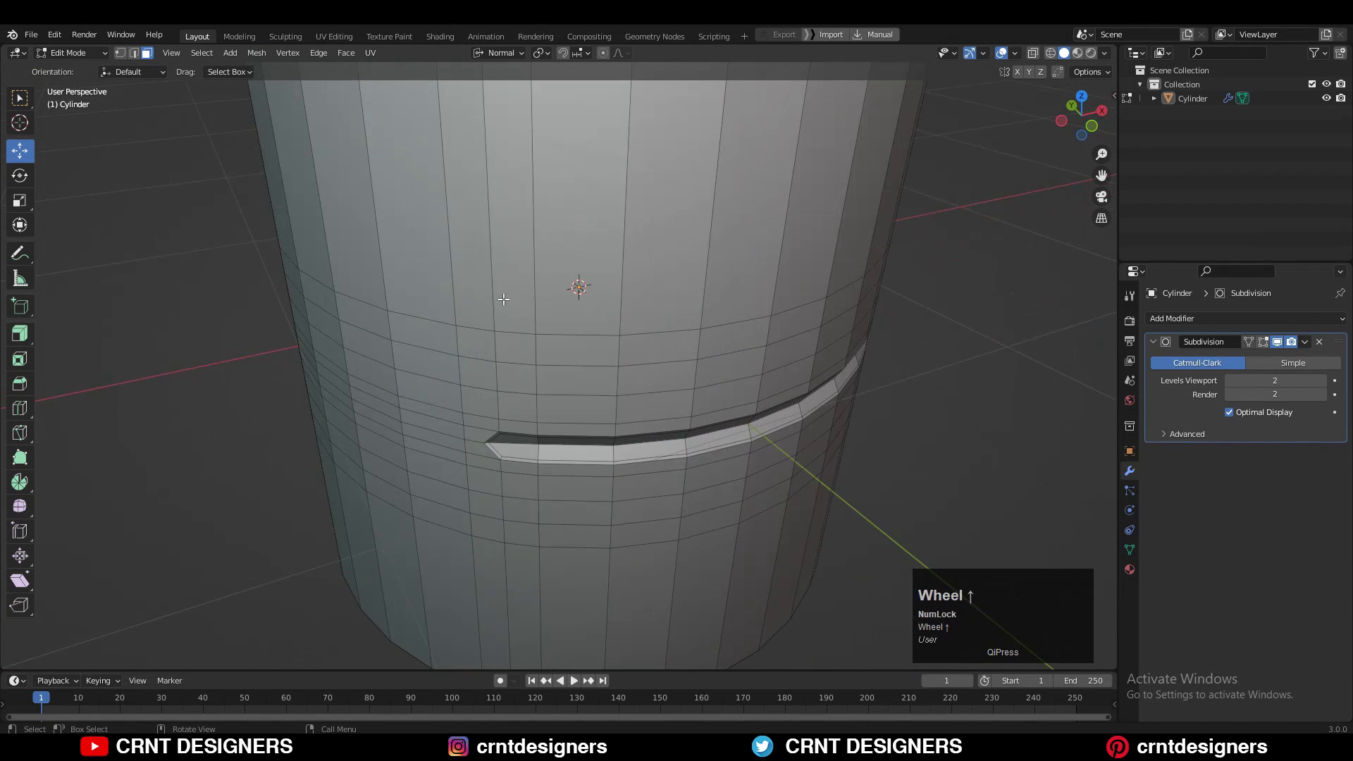
Shade the cylinder smooth in object mode.
{"action": "key", "text": "Tab"}
{"action": "scroll", "coordinate": [673, 320], "scroll_direction": "down", "scroll_amount": 4}
{"action": "middle_click_drag", "start_coordinate": [672, 320], "coordinate": [631, 283]}
{"action": "right_click", "coordinate": [624, 285]}
{"action": "left_click", "coordinate": [624, 285]}
{"action": "left_click", "coordinate": [632, 289]}
{"action": "right_click", "coordinate": [633, 306]}
{"action": "left_click", "coordinate": [695, 327]}
{"action": "middle_click_drag", "start_coordinate": [695, 326], "coordinate": [632, 296]}
{"action": "scroll", "coordinate": [719, 303], "scroll_direction": "up", "scroll_amount": 2}
Turn X-ray off, add one centred vertical edge loop beside the slot's left end, and fit it to the cylinder's curvature.
{"action": "key", "text": "Tab"}
{"action": "key", "text": "1"}
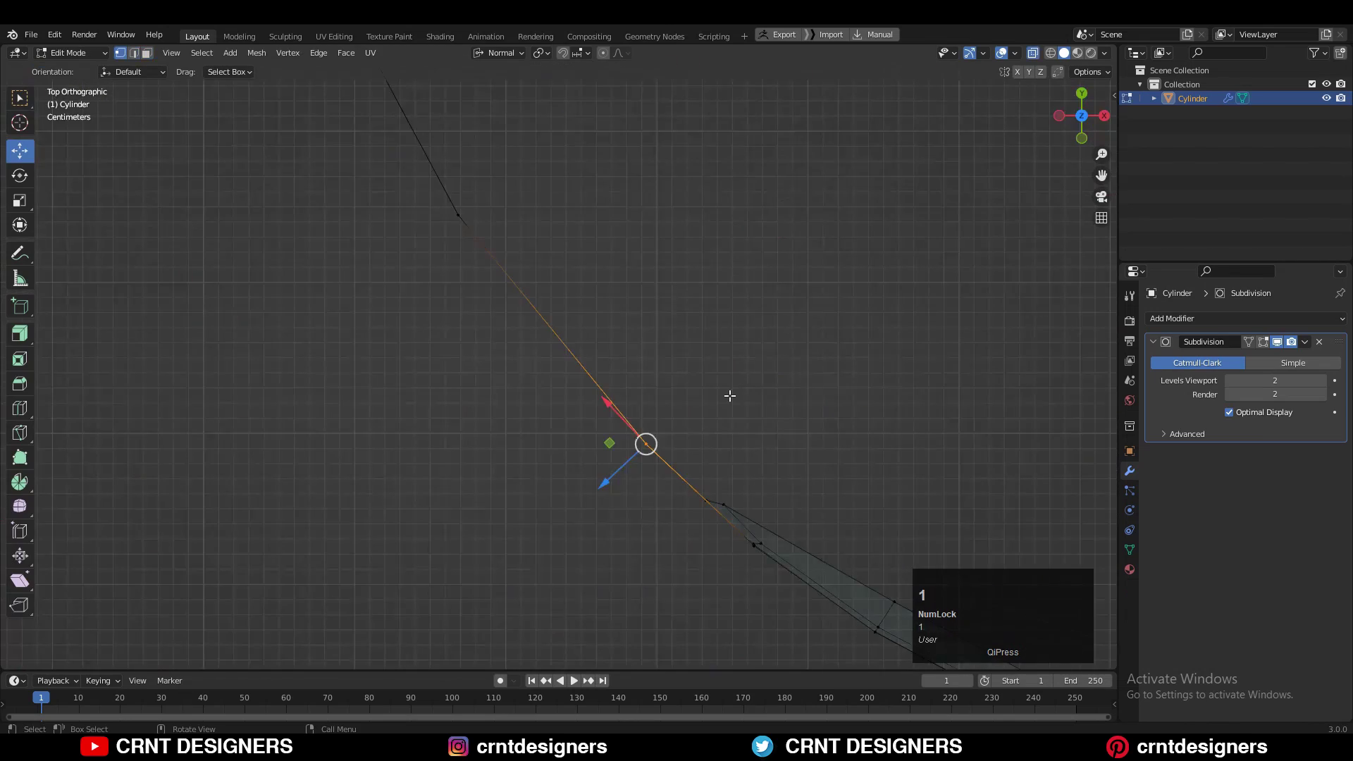
{"action": "scroll", "coordinate": [737, 380], "scroll_direction": "up", "scroll_amount": 4}
{"action": "middle_click_drag", "start_coordinate": [470, 393], "coordinate": [613, 274]}
{"action": "scroll", "coordinate": [612, 274], "scroll_direction": "down", "scroll_amount": 4}
{"action": "left_click", "coordinate": [1032, 53]}
{"action": "scroll", "coordinate": [559, 303], "scroll_direction": "down", "scroll_amount": 2}
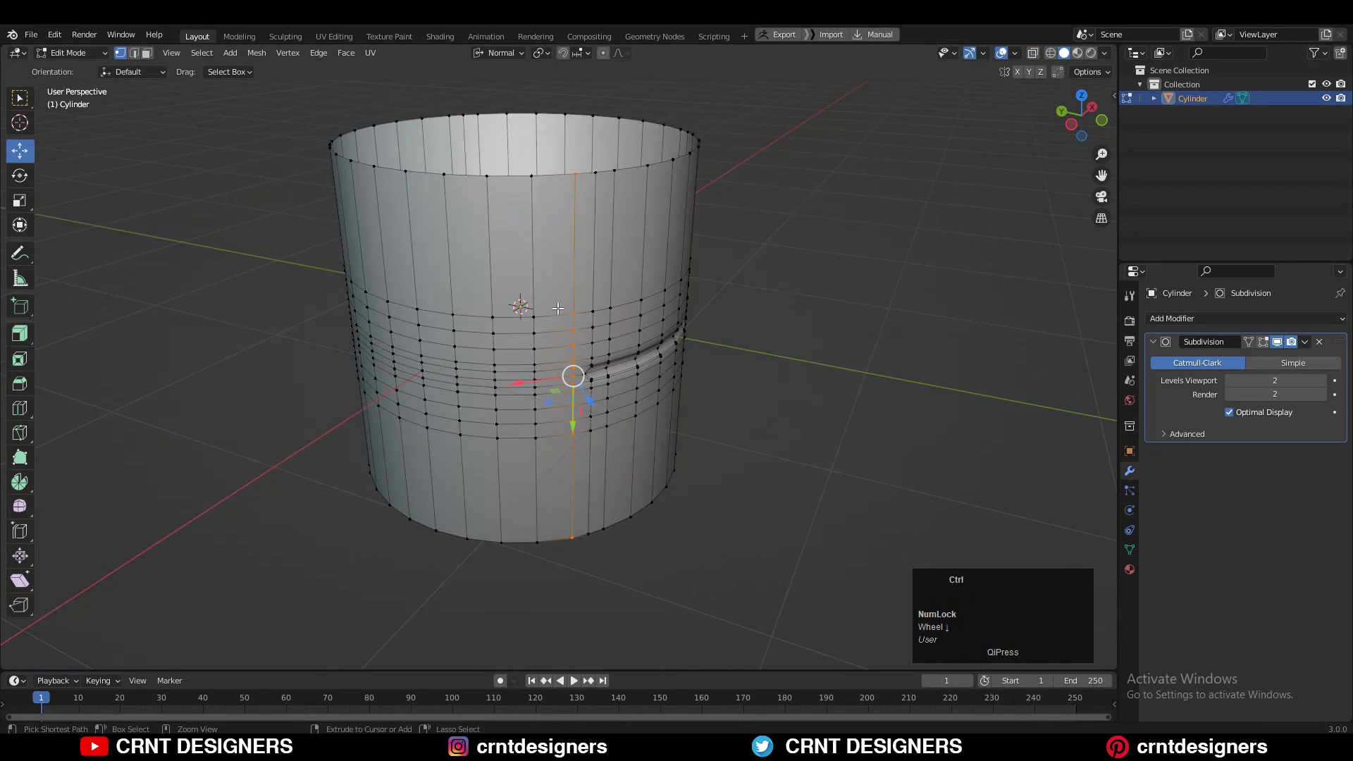
{"action": "key", "text": "ctrl+r"}
{"action": "left_click", "coordinate": [550, 324]}
{"action": "right_click", "coordinate": [551, 324]}
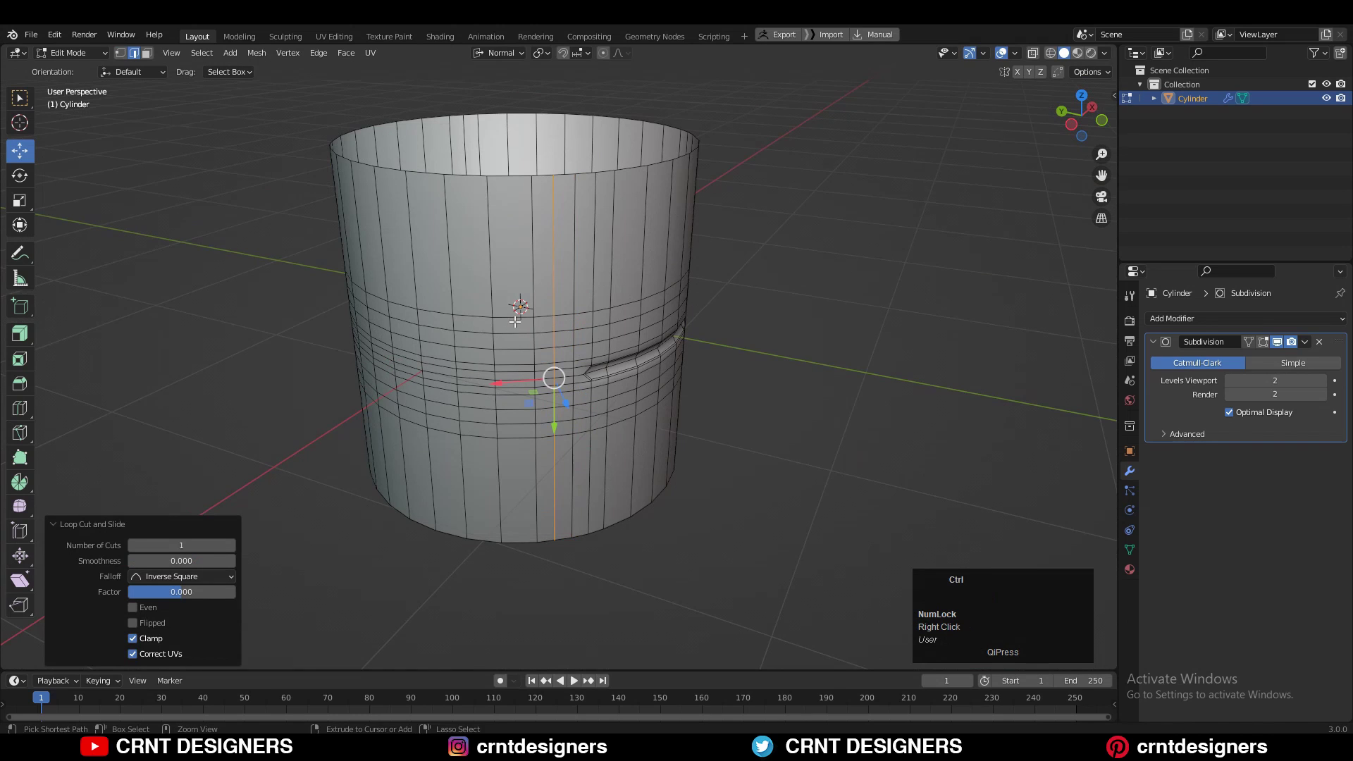
{"action": "right_click", "coordinate": [530, 317]}
{"action": "left_click", "coordinate": [555, 523]}
{"action": "scroll", "coordinate": [555, 422], "scroll_direction": "up", "scroll_amount": 2}
{"action": "mouse_move", "coordinate": [634, 338]}
{"action": "middle_mouse_down"}
{"action": "mouse_move", "coordinate": [668, 347]}
{"action": "mouse_move", "coordinate": [634, 331]}
{"action": "middle_mouse_up"}
Add a centred vertical loop in the next wide face strip away from the slot, and hide the narrow vertical strip nearer the slot.
{"action": "key", "text": "ctrl+r"}
{"action": "left_click", "coordinate": [480, 306]}
{"action": "right_click", "coordinate": [480, 306]}
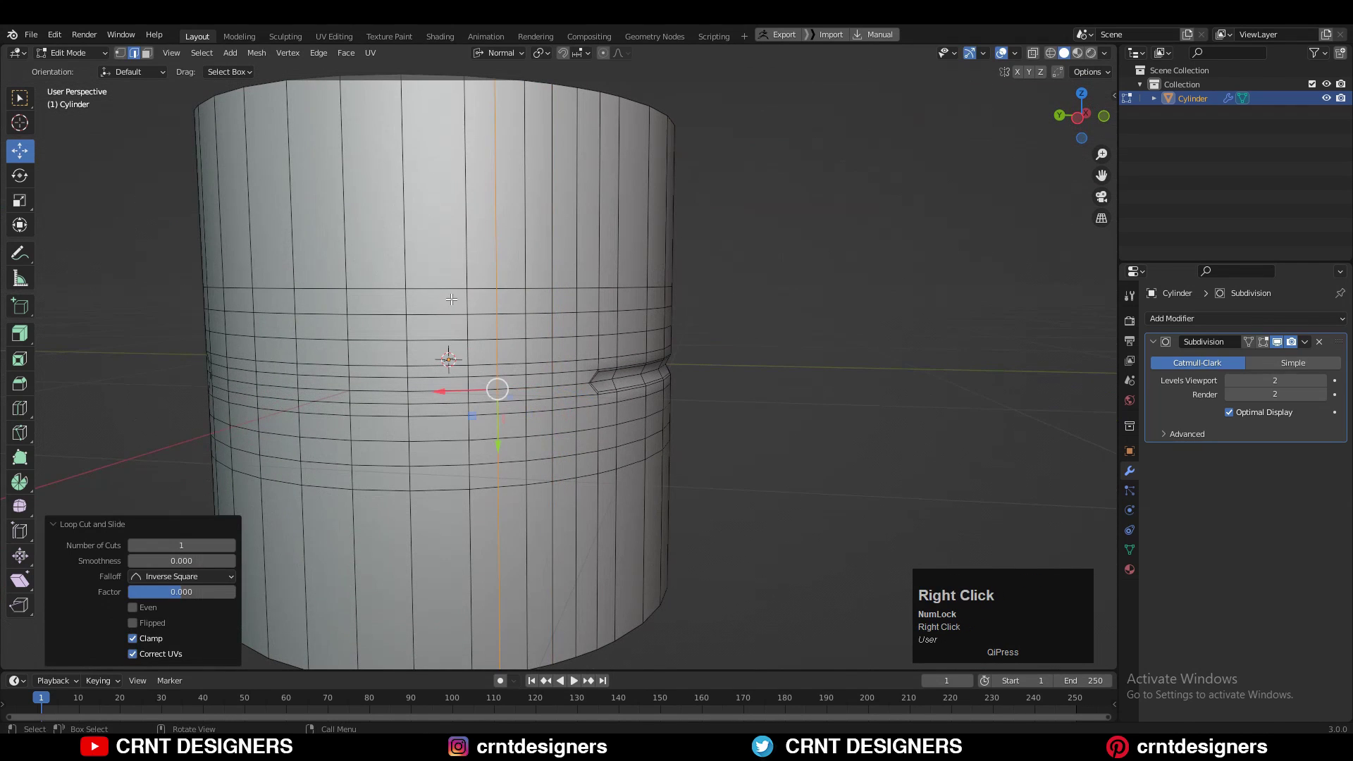
{"action": "key", "text": "3"}
{"action": "left_click", "coordinate": [543, 288], "text": "alt"}
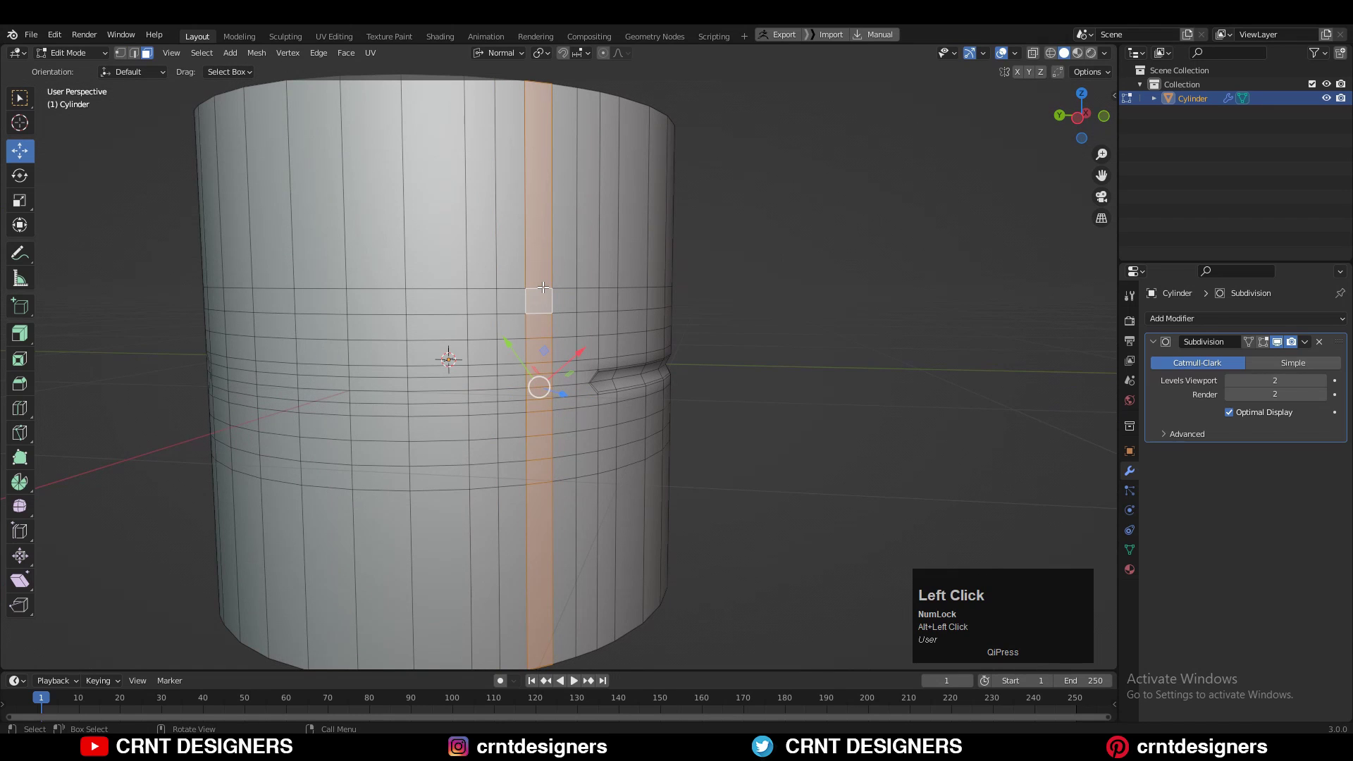
{"action": "key", "text": "h"}
Add centred vertical edge loops to the following four wide face strips around the cylinder's side.
{"action": "key", "text": "2"}
{"action": "key", "text": "ctrl+r"}
{"action": "left_click", "coordinate": [448, 303]}
{"action": "right_click", "coordinate": [448, 303]}
{"action": "key", "text": "ctrl+r"}
{"action": "left_click", "coordinate": [340, 290]}
{"action": "right_click", "coordinate": [341, 290]}
{"action": "middle_click_drag", "start_coordinate": [449, 308], "coordinate": [556, 303], "text": "shift"}
{"action": "key", "text": "ctrl+r"}
{"action": "left_click", "coordinate": [362, 302]}
{"action": "right_click", "coordinate": [362, 301]}
{"action": "middle_click_drag", "start_coordinate": [325, 302], "coordinate": [373, 303]}
{"action": "key", "text": "ctrl+r"}
{"action": "double_click", "coordinate": [237, 303]}
Select the new vertical loops around the cylinder's side together and fit them to its curvature.
{"action": "middle_click_drag", "start_coordinate": [852, 153], "coordinate": [946, 153]}
{"action": "left_click", "coordinate": [1099, 117]}
{"action": "middle_click_drag", "start_coordinate": [774, 222], "coordinate": [802, 255]}
{"action": "left_click", "coordinate": [344, 241], "text": "alt+shift"}
{"action": "left_click", "coordinate": [394, 242], "text": "alt+shift"}
{"action": "left_click", "coordinate": [455, 242], "text": "alt+shift"}
{"action": "left_click", "coordinate": [516, 242], "text": "alt+shift"}
{"action": "left_click", "coordinate": [576, 242], "text": "alt+shift"}
{"action": "middle_click_drag", "start_coordinate": [707, 255], "coordinate": [773, 278]}
{"action": "right_click", "coordinate": [774, 278]}
{"action": "left_click", "coordinate": [773, 534]}
{"action": "middle_click_drag", "start_coordinate": [712, 371], "coordinate": [755, 264]}
Reveal the hidden face strip and check the smoothed cylinder in object mode.
{"action": "key", "text": "alt+h"}
{"action": "scroll", "coordinate": [812, 281], "scroll_direction": "down", "scroll_amount": 3}
{"action": "key", "text": "Tab"}
{"action": "key", "text": "Tab"}
{"action": "middle_click_drag", "start_coordinate": [755, 265], "coordinate": [701, 314], "text": "shift"}
{"action": "scroll", "coordinate": [628, 345], "scroll_direction": "up", "scroll_amount": 1}
Add two vertical edge loops to the wide face strips crossing the slot.
{"action": "key", "text": "ctrl+r"}
{"action": "left_click", "coordinate": [613, 341]}
{"action": "right_click", "coordinate": [613, 341]}
{"action": "key", "text": "ctrl+r"}
{"action": "left_click", "coordinate": [782, 334]}
{"action": "left_click", "coordinate": [782, 334]}
Select the new vertical loops crossing the slot together and fit them to the cylinder's curvature.
{"action": "middle_click_drag", "start_coordinate": [782, 334], "coordinate": [747, 321]}
{"action": "left_click", "coordinate": [724, 310], "text": "alt+shift"}
{"action": "left_click", "coordinate": [667, 310], "text": "alt+shift"}
{"action": "mouse_move", "coordinate": [667, 310]}
{"action": "middle_mouse_down"}
{"action": "mouse_move", "coordinate": [697, 334]}
{"action": "mouse_move", "coordinate": [687, 327]}
{"action": "middle_mouse_up"}
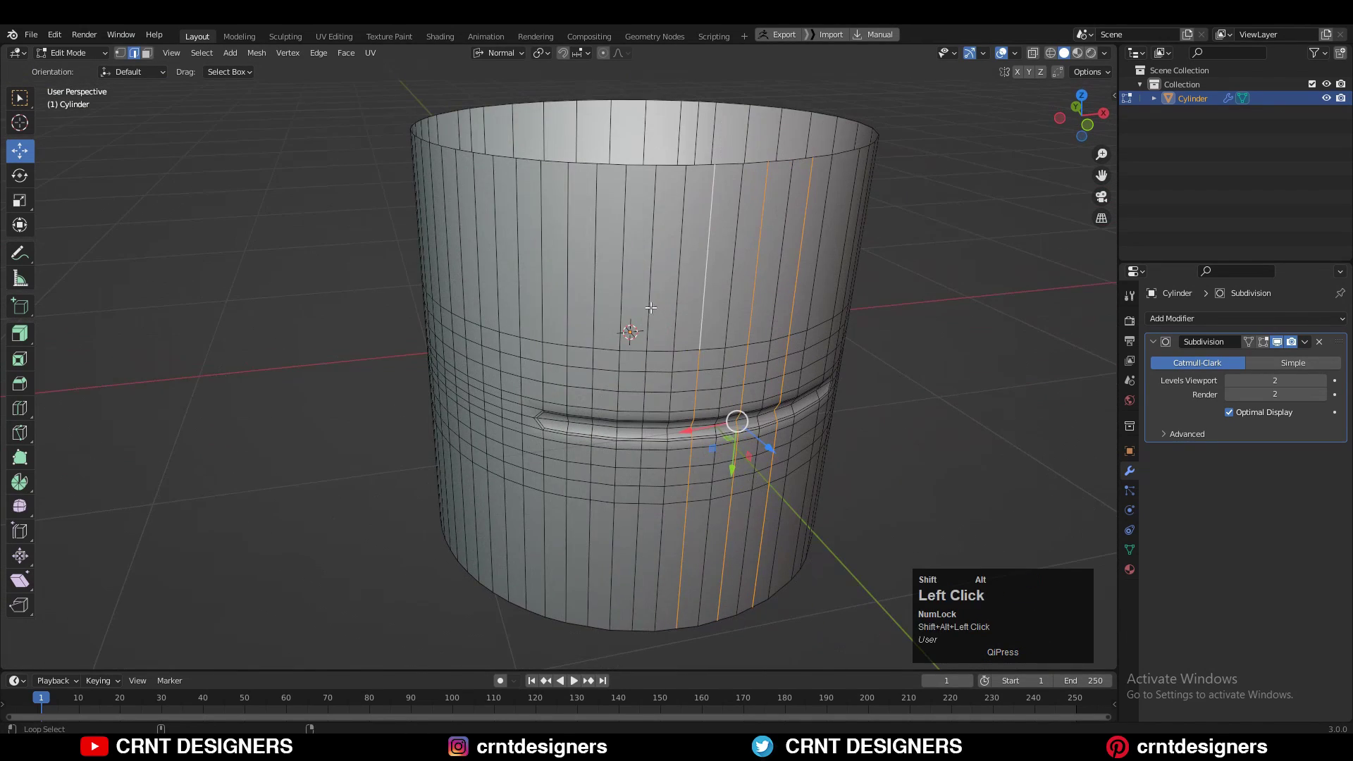
{"action": "left_click", "coordinate": [650, 307], "text": "alt+shift"}
{"action": "left_click", "coordinate": [591, 304], "text": "alt+shift"}
{"action": "middle_click_drag", "start_coordinate": [591, 304], "coordinate": [627, 292]}
{"action": "right_click", "coordinate": [791, 298]}
{"action": "left_click", "coordinate": [845, 471]}
Select the whole mesh with its added loops and symmetrize it.
{"action": "middle_click_drag", "start_coordinate": [826, 403], "coordinate": [825, 337]}
{"action": "key", "text": "Tab"}
{"action": "key", "text": "Tab"}
{"action": "key", "text": "a"}
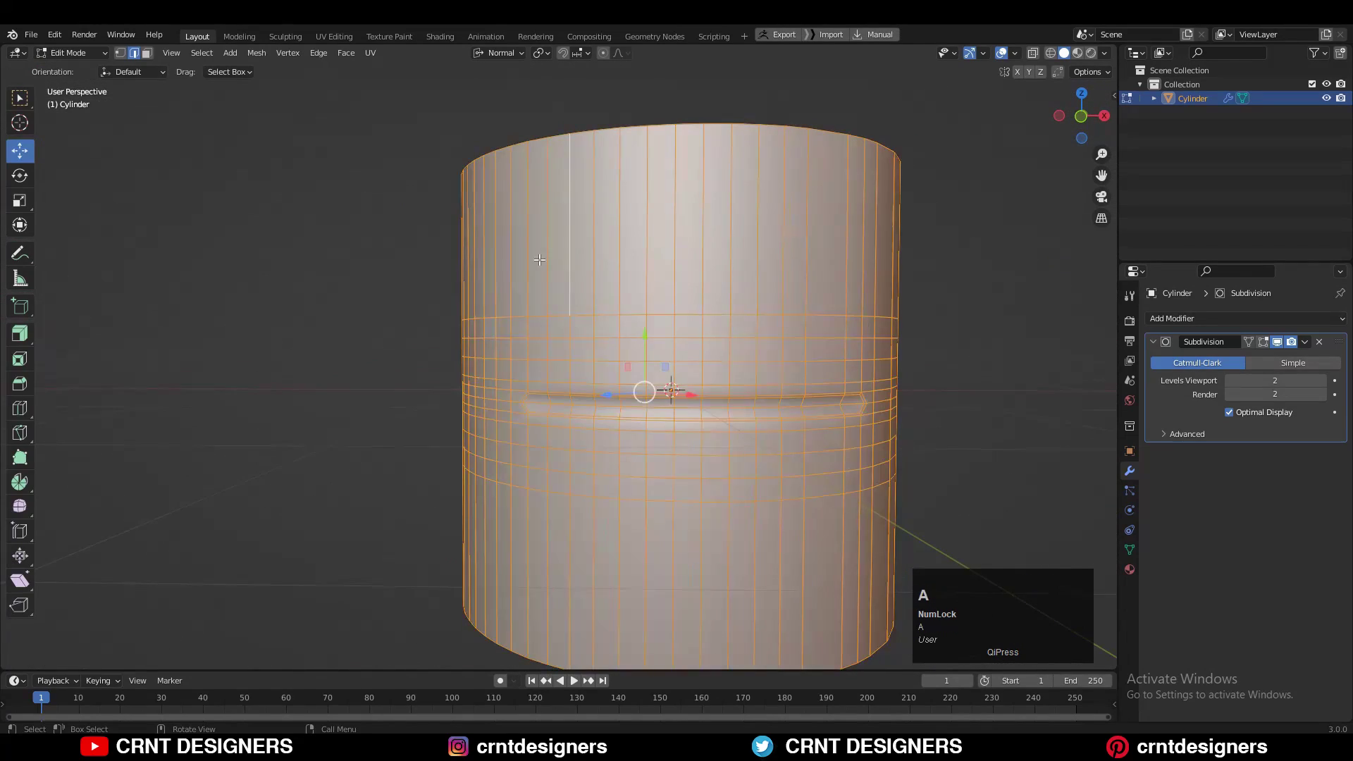
{"action": "left_click", "coordinate": [257, 52]}
{"action": "left_click", "coordinate": [282, 251]}
Examine the smoothed cylinder's surface and the slot's shading from several sides in object mode.
{"action": "key", "text": "Tab"}
{"action": "middle_click_drag", "start_coordinate": [817, 266], "coordinate": [870, 292]}
{"action": "scroll", "coordinate": [676, 349], "scroll_direction": "up", "scroll_amount": 3}
{"action": "middle_click_drag", "start_coordinate": [676, 348], "coordinate": [689, 462]}
{"action": "scroll", "coordinate": [772, 465], "scroll_direction": "up", "scroll_amount": 3}
{"action": "middle_click_drag", "start_coordinate": [772, 465], "coordinate": [543, 415]}
{"action": "scroll", "coordinate": [594, 405], "scroll_direction": "down", "scroll_amount": 3}
{"action": "scroll", "coordinate": [632, 307], "scroll_direction": "down", "scroll_amount": 3}
{"action": "middle_click_drag", "start_coordinate": [632, 314], "coordinate": [598, 314]}
Select the whole cylinder mesh and symmetrize it in the -Y to +Y direction.
{"action": "key", "text": "Tab"}
{"action": "key", "text": "a"}
{"action": "middle_click_drag", "start_coordinate": [791, 360], "coordinate": [694, 373]}
{"action": "scroll", "coordinate": [709, 377], "scroll_direction": "up", "scroll_amount": 2}
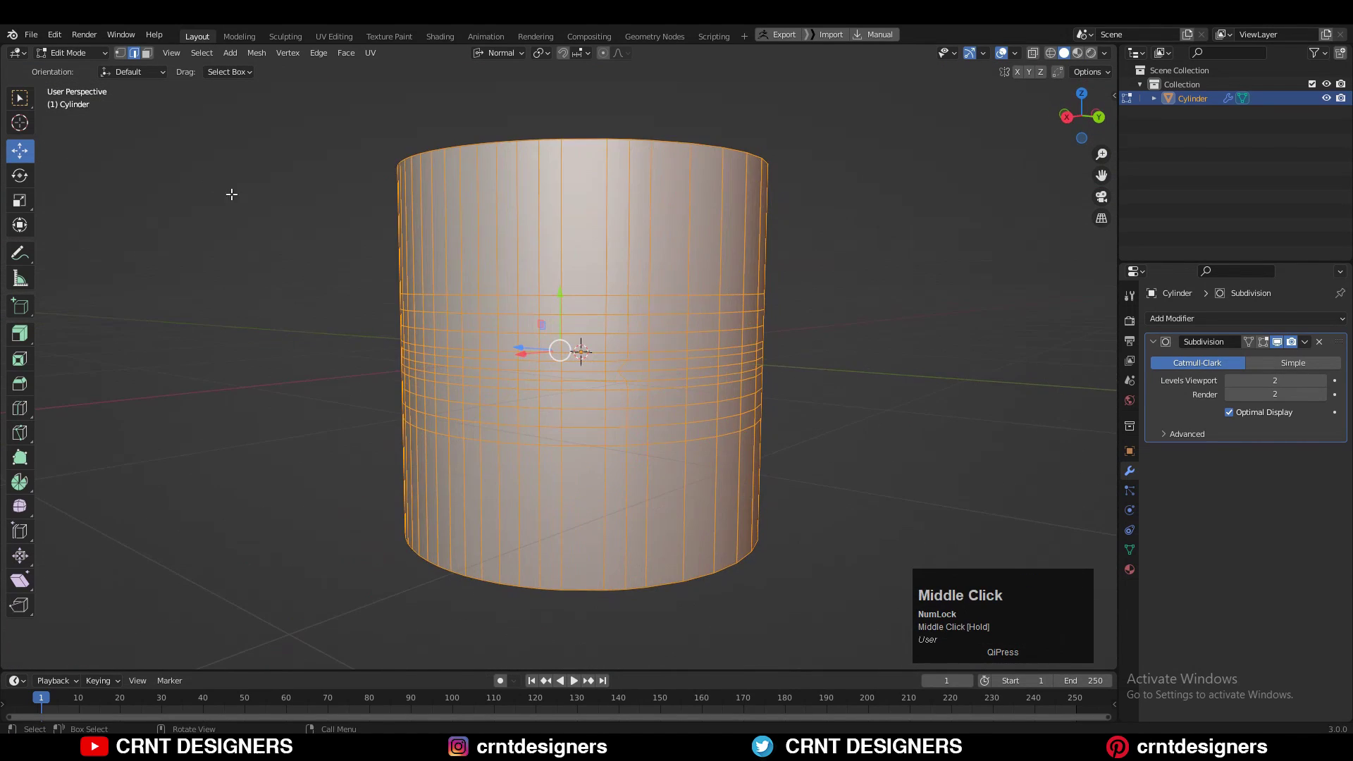
{"action": "left_click", "coordinate": [256, 55]}
{"action": "left_click", "coordinate": [283, 249]}
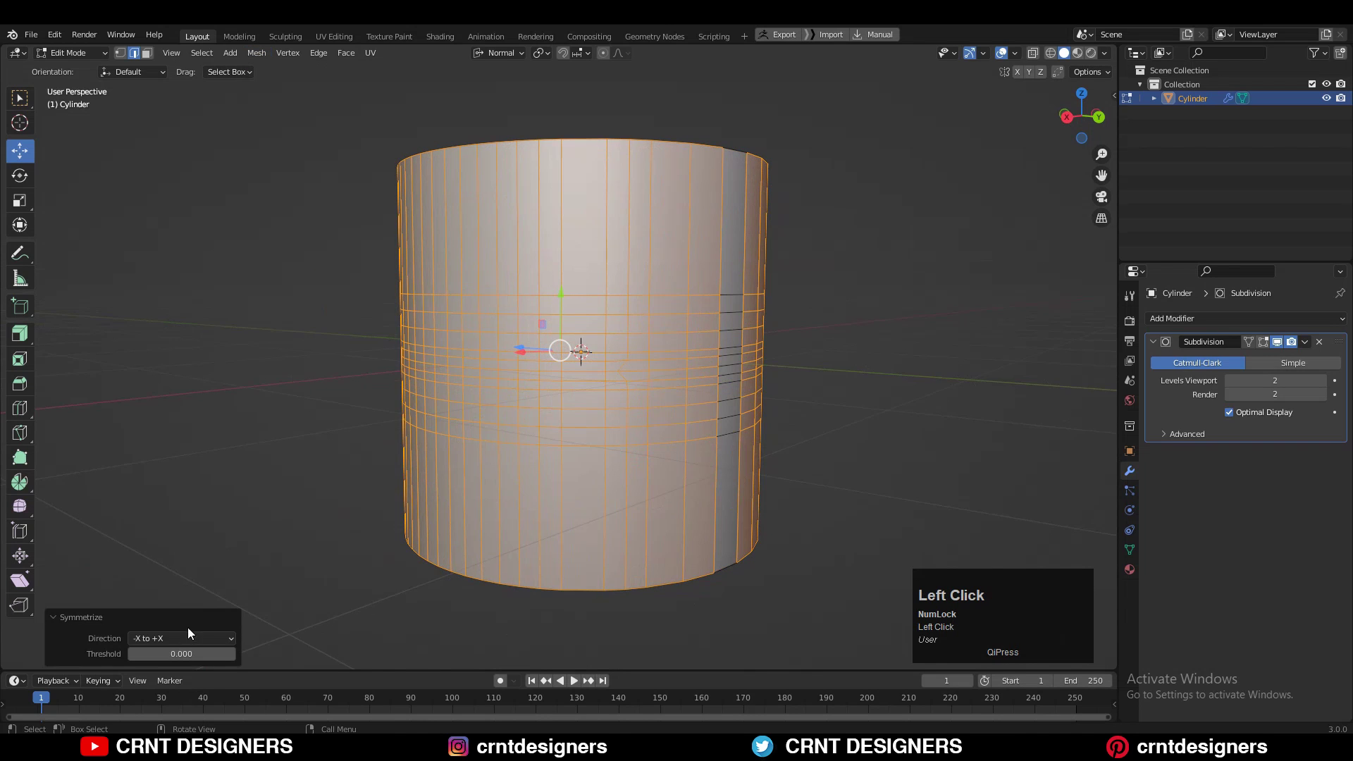
{"action": "left_click", "coordinate": [187, 638]}
{"action": "left_click", "coordinate": [184, 590]}
Examine the slot and the surrounding surface shading on the smoothed cylinder, ending with a front view.
{"action": "middle_click_drag", "start_coordinate": [364, 326], "coordinate": [1066, 121]}
{"action": "scroll", "coordinate": [665, 292], "scroll_direction": "up", "scroll_amount": 3}
{"action": "key", "text": "Tab"}
{"action": "scroll", "coordinate": [688, 288], "scroll_direction": "down", "scroll_amount": 2}
{"action": "left_click", "coordinate": [1066, 121]}
{"action": "key", "text": "Tab"}
{"action": "key", "text": "Tab"}
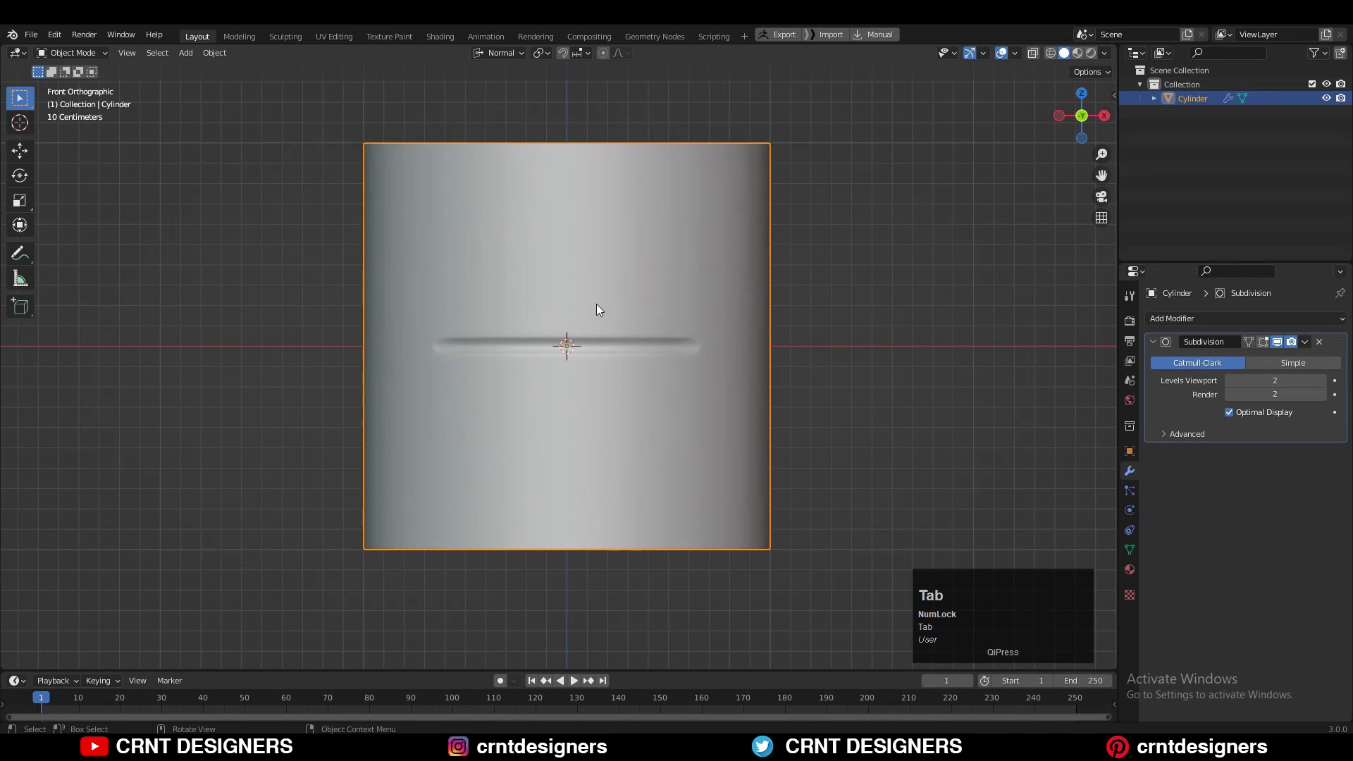
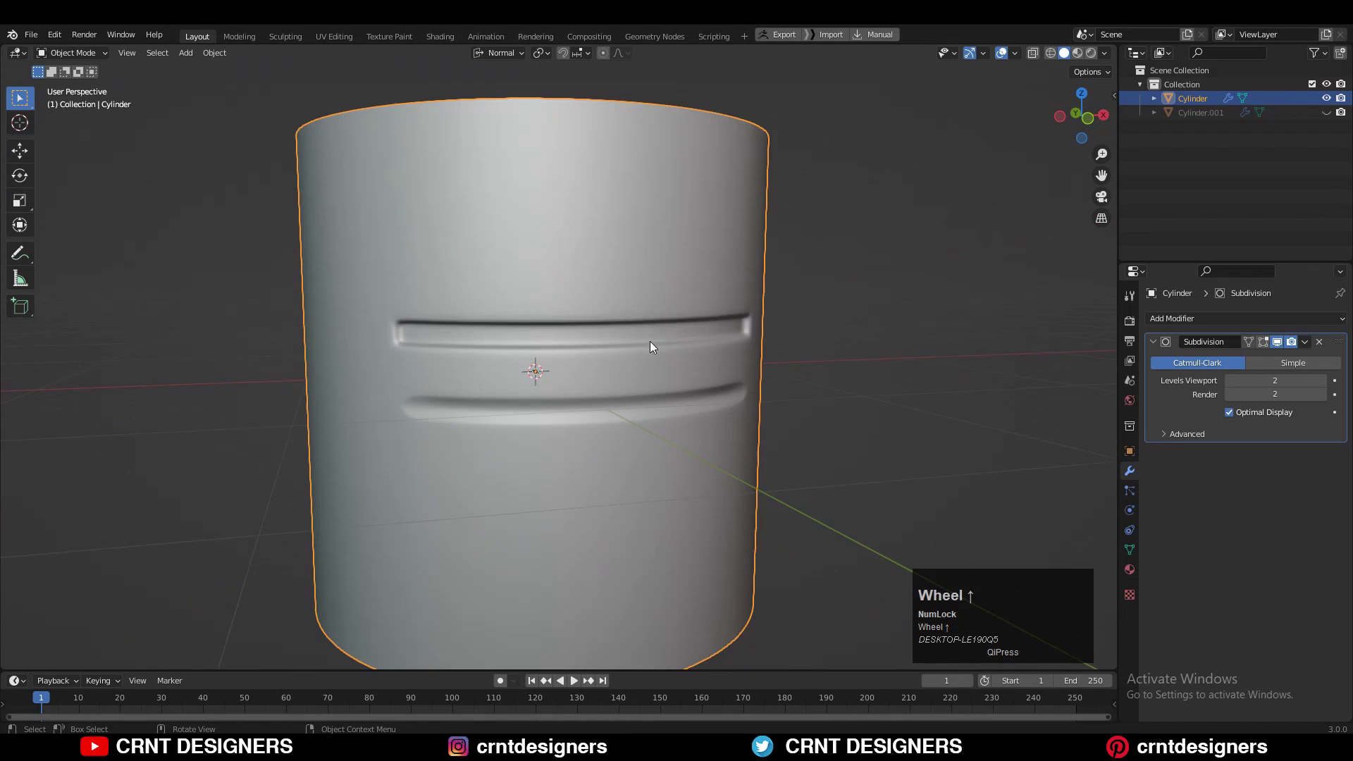
Undo the upper slot's last changes and slide its two end corner vertices along their edges toward the slot's middle.
{"action": "key", "text": "ctrl+z"}
{"action": "key", "text": "ctrl+z"}
{"action": "scroll", "coordinate": [557, 331], "scroll_direction": "up", "scroll_amount": 2}
{"action": "key", "text": "1"}
{"action": "left_click", "coordinate": [296, 298]}
{"action": "left_click", "coordinate": [296, 335], "text": "shift"}
{"action": "middle_click_drag", "start_coordinate": [368, 310], "coordinate": [433, 301]}
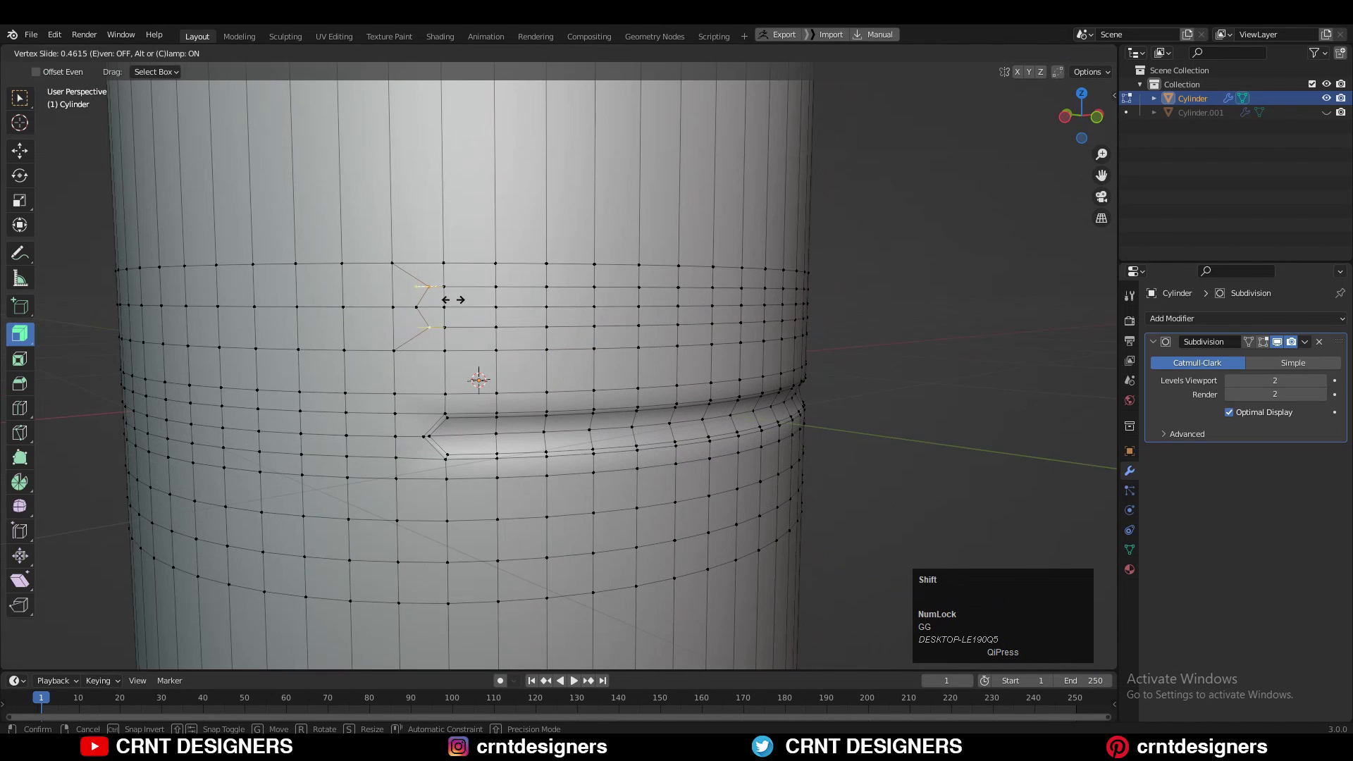
{"action": "left_click", "coordinate": [465, 303]}
{"action": "scroll", "coordinate": [543, 341], "scroll_direction": "down", "scroll_amount": 4}
{"action": "key", "text": "Tab"}
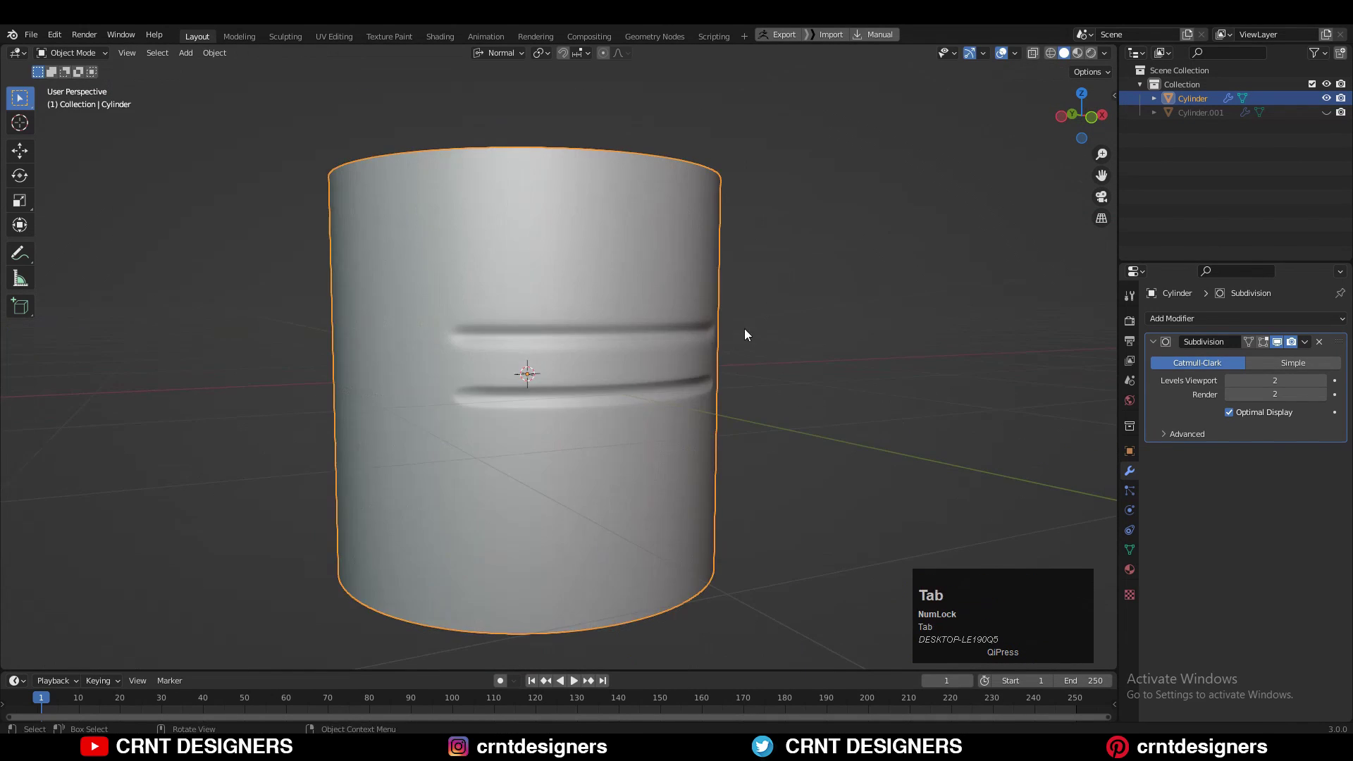
Select the strip of faces inside the upper groove and inset it by about 0.008 m.
{"action": "middle_click_drag", "start_coordinate": [599, 335], "coordinate": [486, 323]}
{"action": "key", "text": "Tab"}
{"action": "scroll", "coordinate": [697, 344], "scroll_direction": "up", "scroll_amount": 3}
{"action": "key", "text": "3"}
{"action": "left_click", "coordinate": [765, 329], "text": "ctrl+shift"}
{"action": "key", "text": "i"}
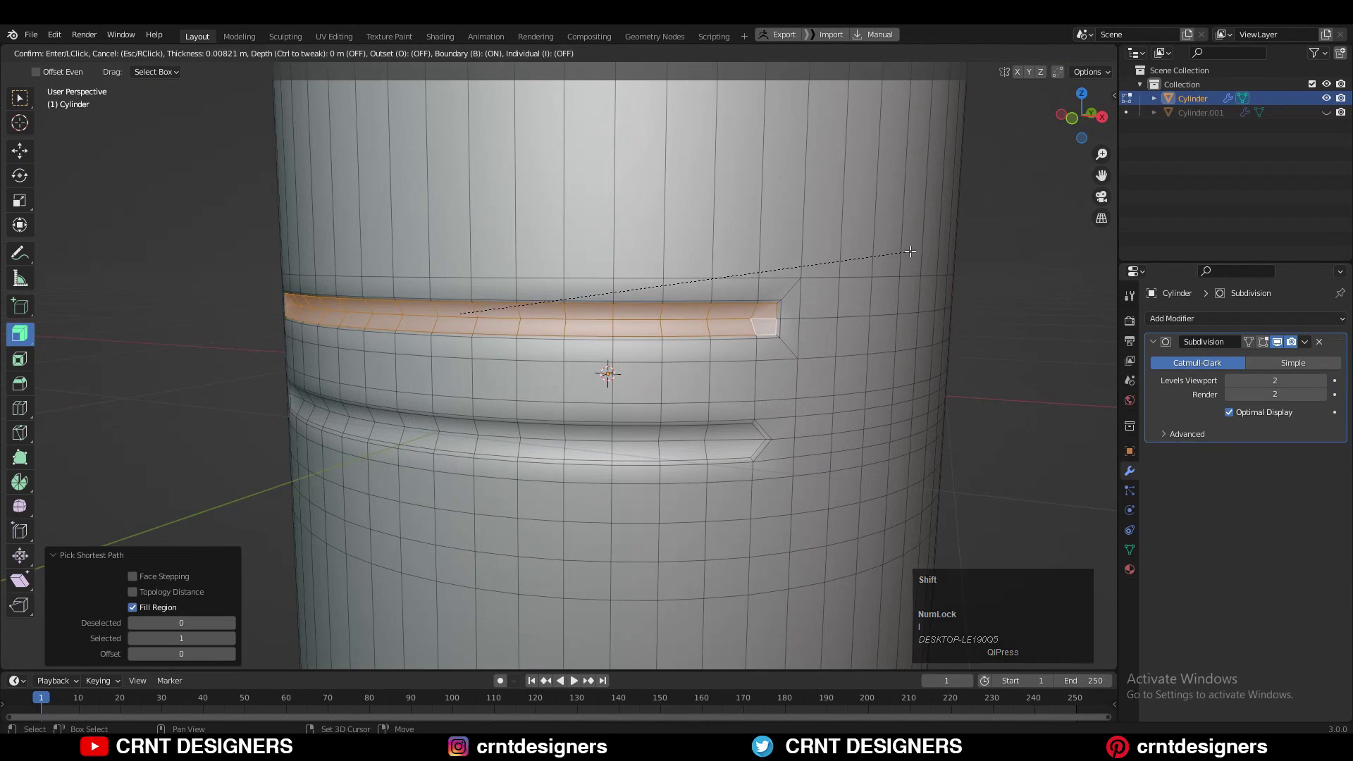
{"action": "left_click", "coordinate": [910, 250]}
Select the whole two-slot mesh and symmetrize it.
{"action": "key", "text": "Tab"}
{"action": "scroll", "coordinate": [722, 269], "scroll_direction": "down", "scroll_amount": 2}
{"action": "middle_click_drag", "start_coordinate": [616, 271], "coordinate": [675, 286]}
{"action": "scroll", "coordinate": [721, 268], "scroll_direction": "up", "scroll_amount": 2}
{"action": "left_click", "coordinate": [1091, 120]}
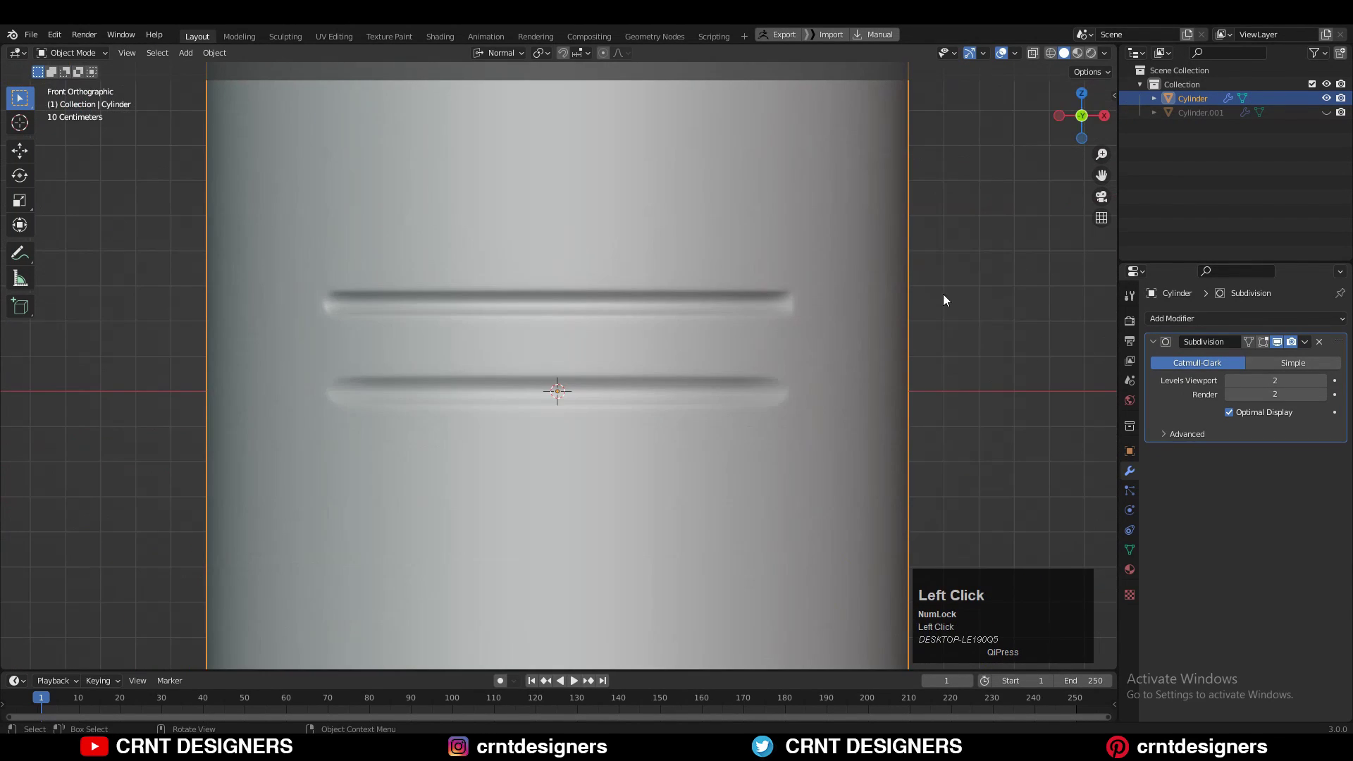
{"action": "key", "text": "Tab"}
{"action": "key", "text": "a"}
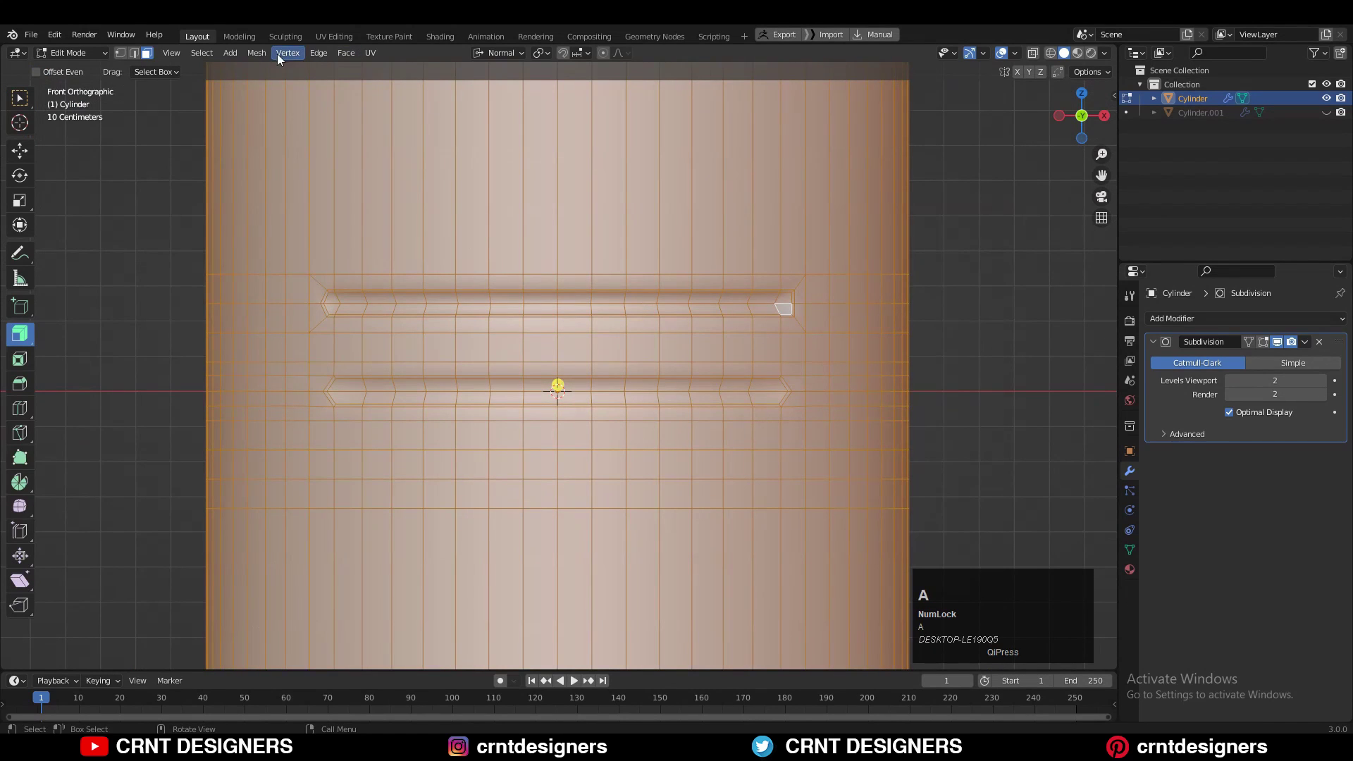
{"action": "left_click", "coordinate": [306, 249]}
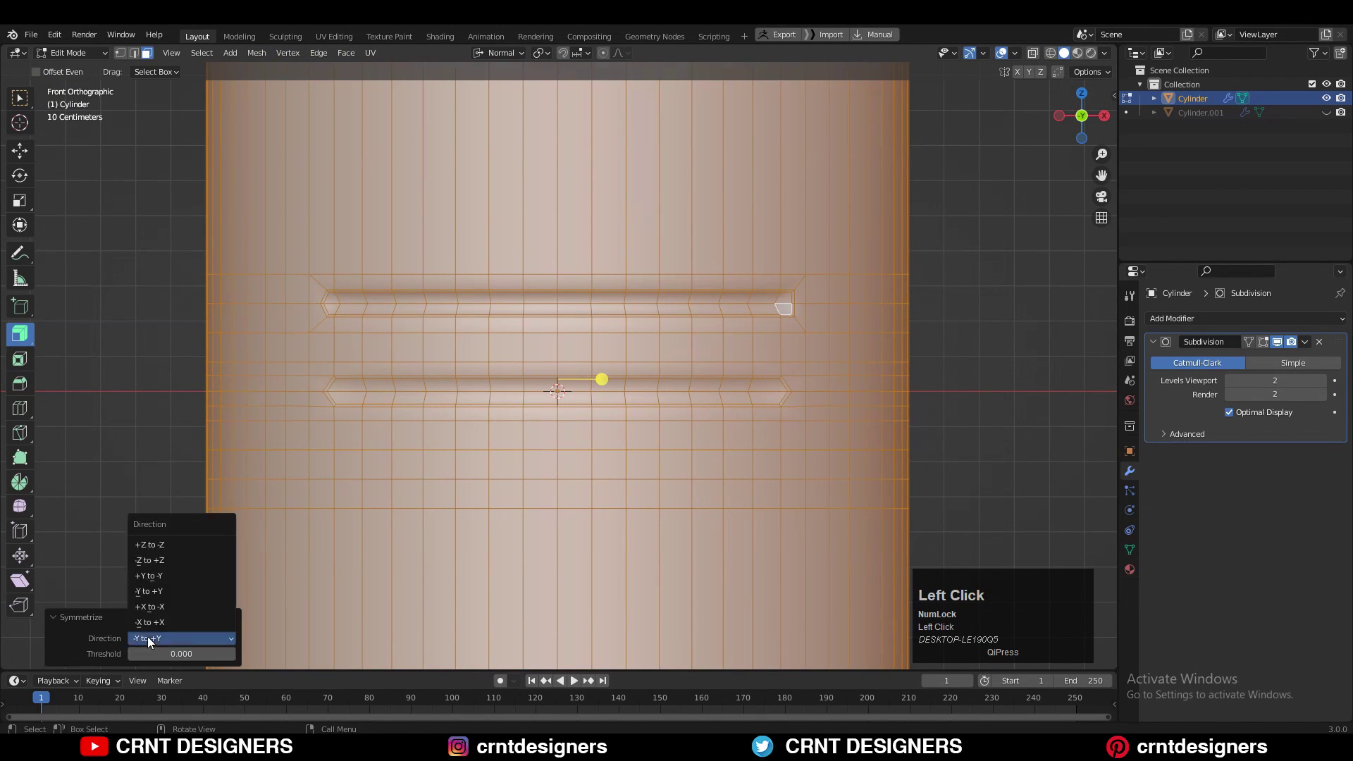
Compare the shading and end topology of the upper and lower slots in object and edit mode.
{"action": "middle_click_drag", "start_coordinate": [677, 296], "coordinate": [919, 244]}
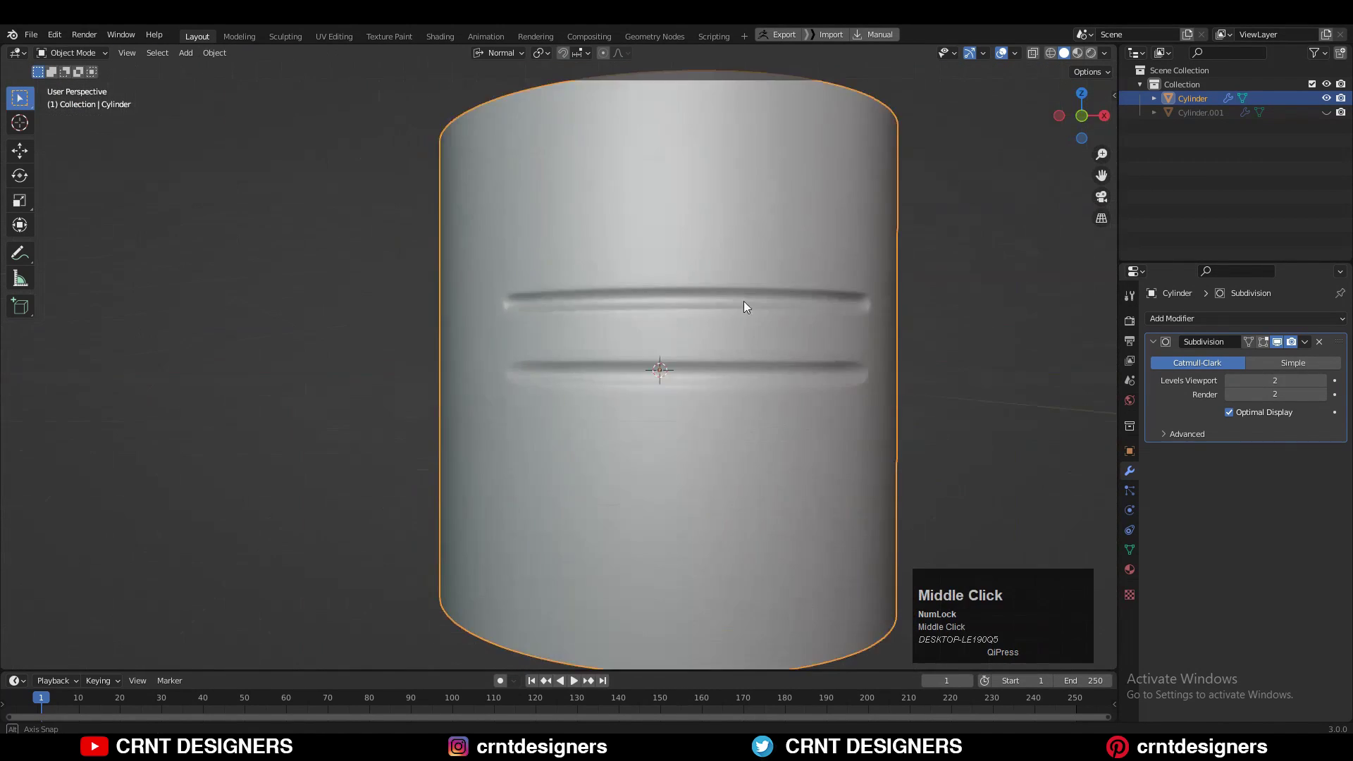
{"action": "scroll", "coordinate": [918, 243], "scroll_direction": "up", "scroll_amount": 2}
{"action": "left_click", "coordinate": [919, 244]}
{"action": "middle_click_drag", "start_coordinate": [680, 239], "coordinate": [585, 301]}
{"action": "scroll", "coordinate": [695, 309], "scroll_direction": "down", "scroll_amount": 2}
{"action": "left_click", "coordinate": [695, 307]}
{"action": "key", "text": "Tab"}
{"action": "scroll", "coordinate": [586, 301], "scroll_direction": "down", "scroll_amount": 2}
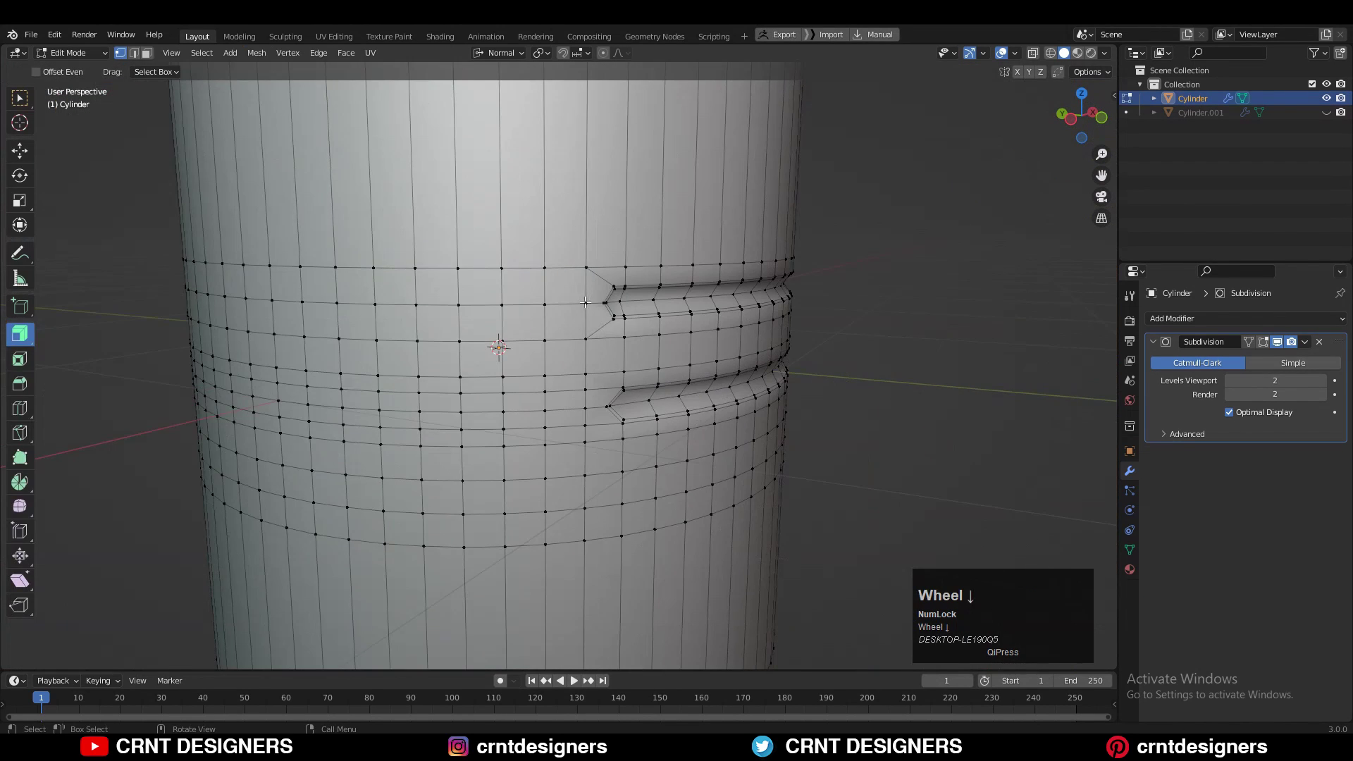
{"action": "key", "text": "Tab"}
{"action": "middle_click_drag", "start_coordinate": [792, 327], "coordinate": [746, 300]}
{"action": "scroll", "coordinate": [747, 301], "scroll_direction": "down", "scroll_amount": 5}
{"action": "middle_click_drag", "start_coordinate": [565, 263], "coordinate": [585, 366]}
{"action": "scroll", "coordinate": [665, 315], "scroll_direction": "up", "scroll_amount": 3}
Add a new mesh cylinder and delete its two end cap faces.
{"action": "key", "text": "shift+a"}
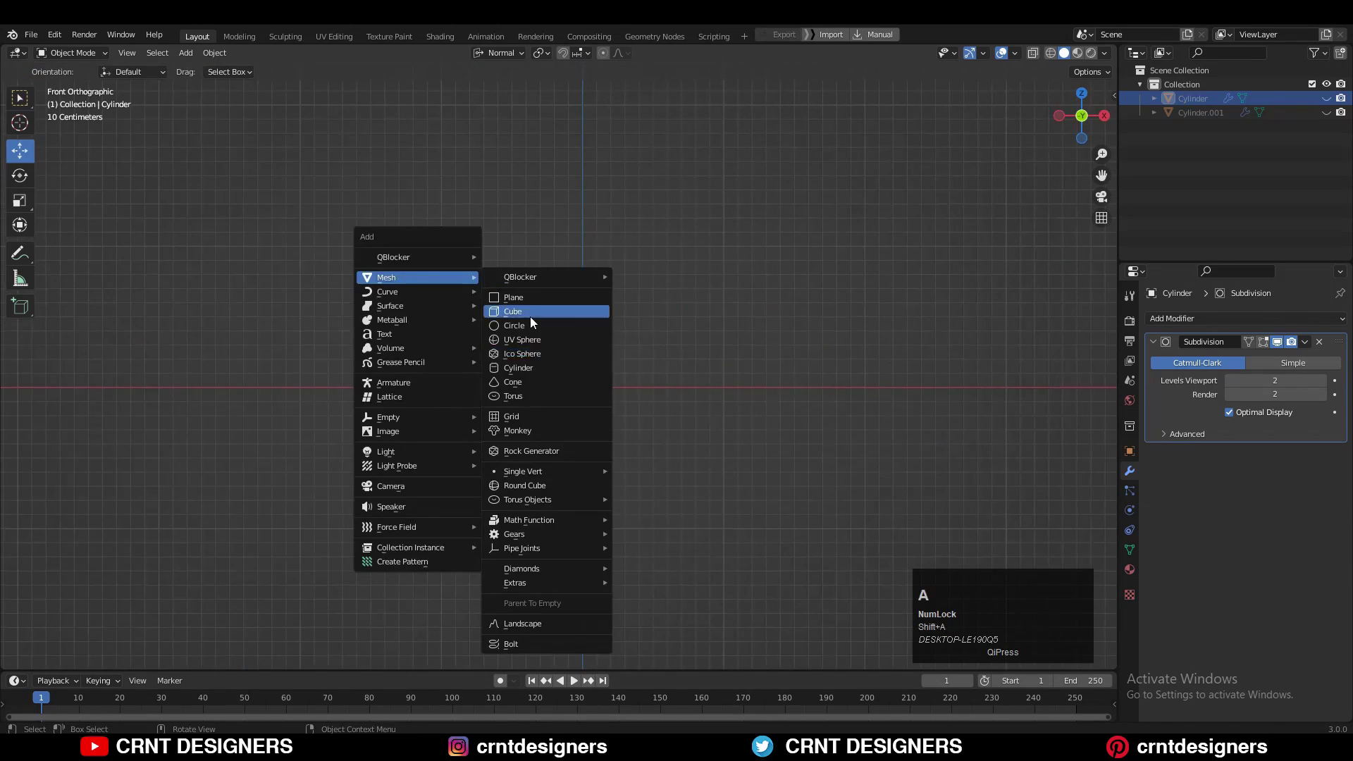
{"action": "left_click", "coordinate": [522, 368]}
{"action": "scroll", "coordinate": [637, 300], "scroll_direction": "up", "scroll_amount": 3}
{"action": "key", "text": "Tab"}
{"action": "middle_click_drag", "start_coordinate": [637, 300], "coordinate": [634, 394]}
{"action": "left_click", "coordinate": [620, 232]}
{"action": "middle_click_drag", "start_coordinate": [634, 507], "coordinate": [643, 416]}
{"action": "left_click", "coordinate": [643, 416], "text": "shift"}
{"action": "key", "text": "ctrl+x"}
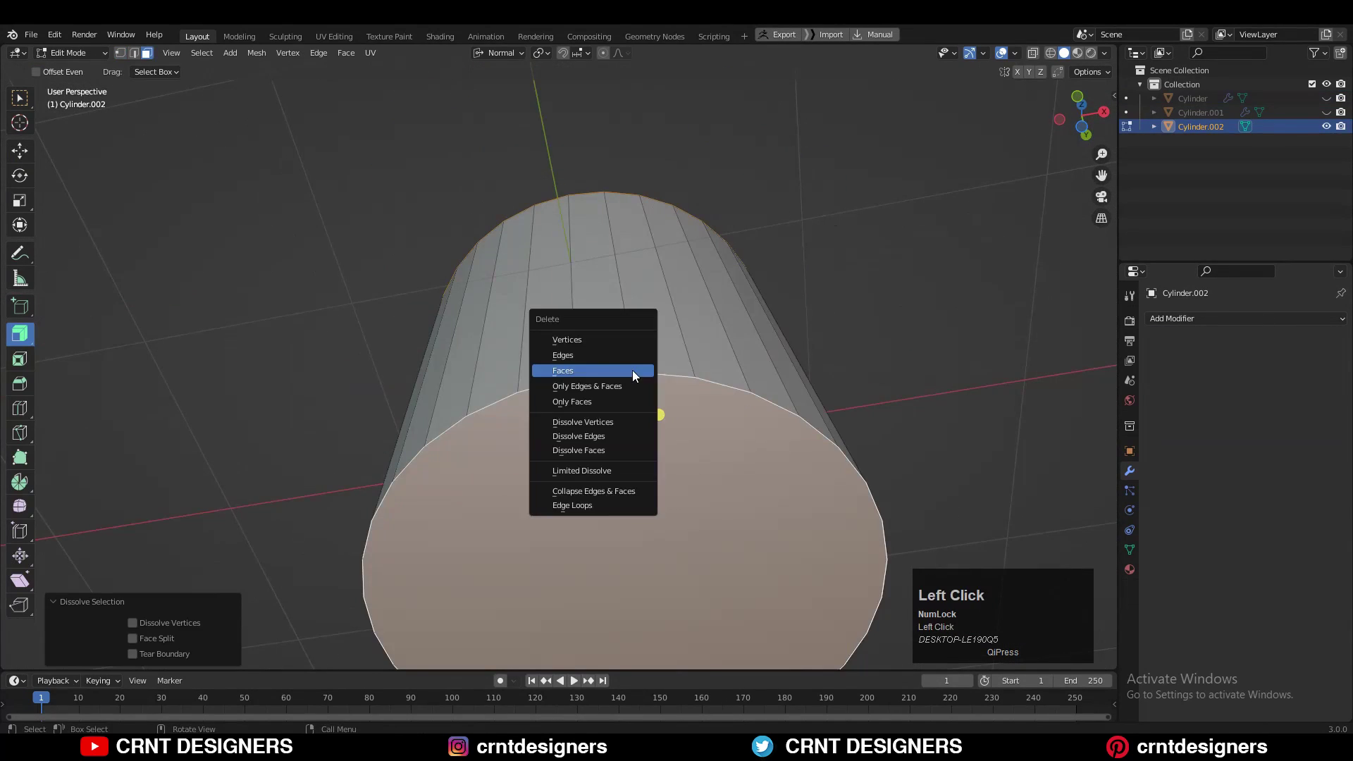
{"action": "left_click", "coordinate": [634, 370]}
Add two horizontal edge loops around the new cylinder and five evenly spaced loops between them.
{"action": "key", "text": "KP_1"}
{"action": "scroll", "coordinate": [594, 397], "scroll_direction": "up", "scroll_amount": 1, "text": "ctrl"}
{"action": "left_click", "coordinate": [594, 394]}
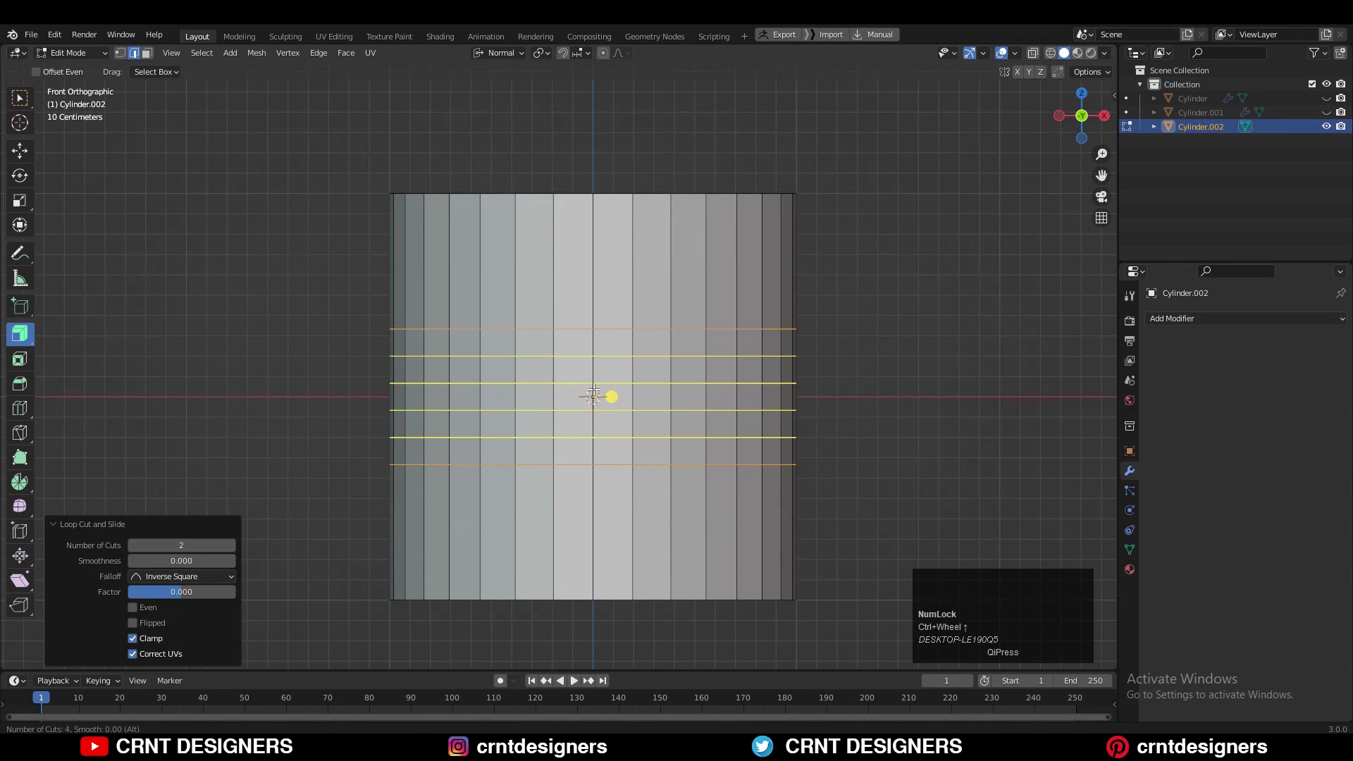
{"action": "right_click", "coordinate": [593, 389]}
Select the two middle rows of faces across the new cylinder's front and inset them.
{"action": "left_click_drag", "start_coordinate": [453, 386], "coordinate": [702, 406]}
{"action": "scroll", "coordinate": [703, 405], "scroll_direction": "up", "scroll_amount": 1}
{"action": "left_click_drag", "start_coordinate": [755, 389], "coordinate": [384, 422], "text": "shift"}
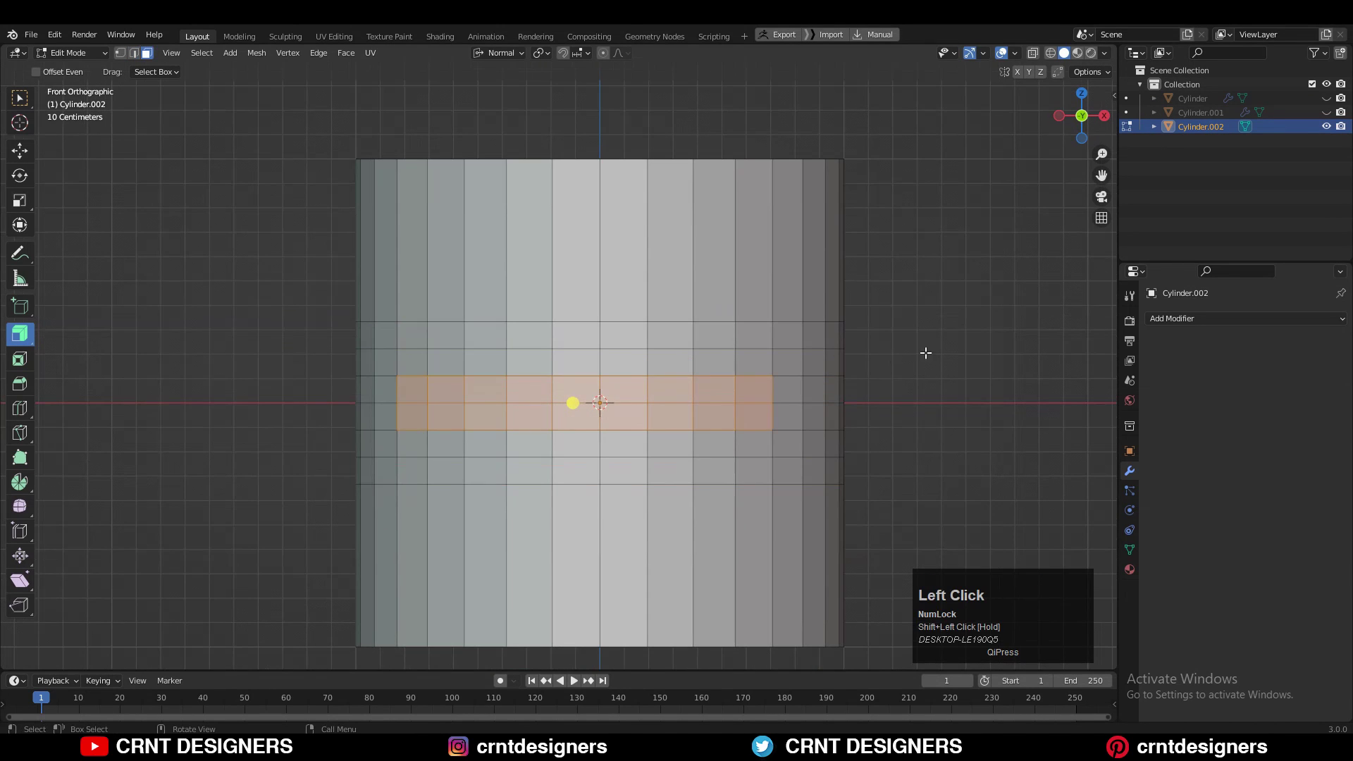
{"action": "left_click", "coordinate": [426, 384]}
Select the horizontal centre edges of the inset strip and shrink them inward to form the groove.
{"action": "key", "text": "3"}
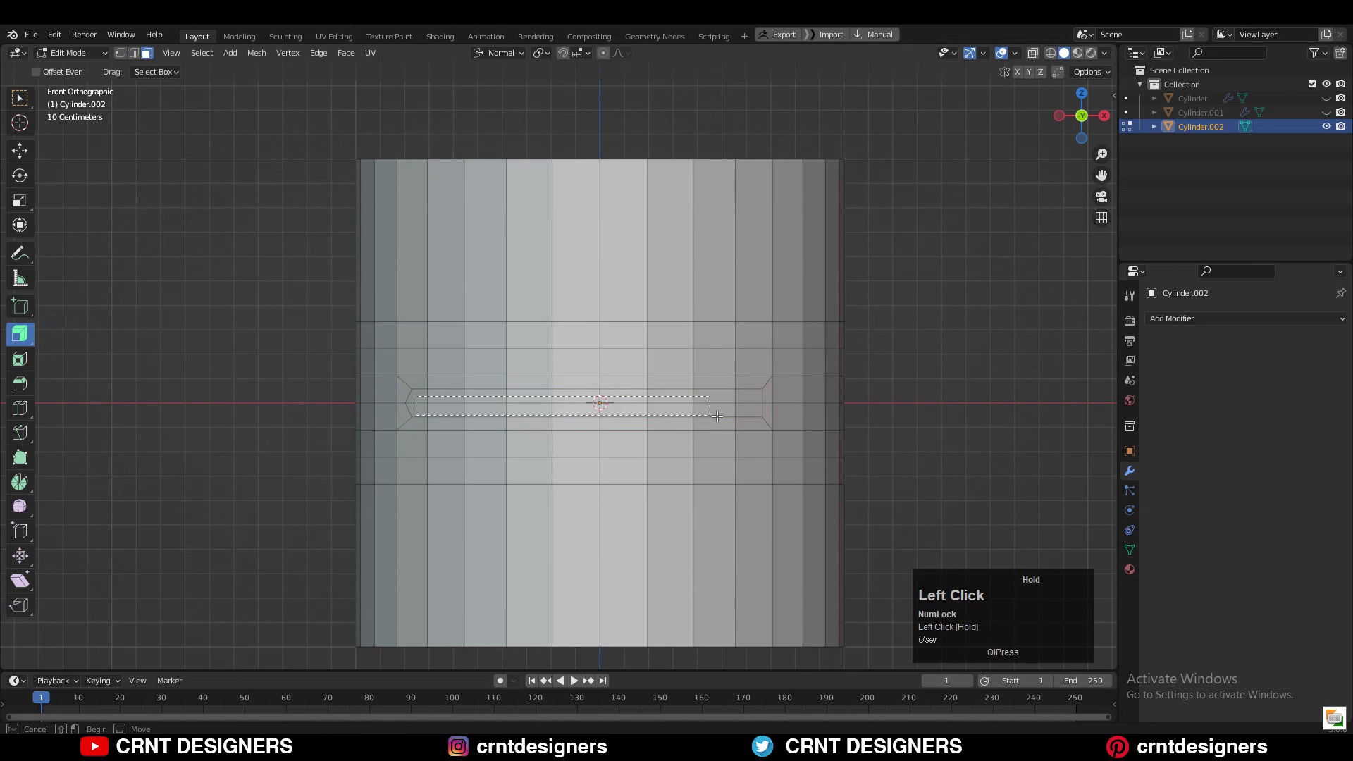
{"action": "mouse_move", "coordinate": [623, 422]}
{"action": "middle_mouse_down"}
{"action": "mouse_move", "coordinate": [716, 429]}
{"action": "mouse_move", "coordinate": [627, 431]}
{"action": "middle_mouse_up"}
{"action": "key", "text": "2"}
{"action": "left_click", "coordinate": [586, 435], "text": "ctrl+shift"}
{"action": "key", "text": "alt+s"}
Select all the faces inside the new cylinder's groove and inset them slightly.
{"action": "middle_click_drag", "start_coordinate": [718, 427], "coordinate": [522, 417]}
{"action": "left_click", "coordinate": [768, 426]}
{"action": "left_click", "coordinate": [778, 406], "text": "ctrl+shift"}
{"action": "middle_click_drag", "start_coordinate": [881, 388], "coordinate": [891, 396]}
{"action": "key", "text": "i"}
{"action": "left_click", "coordinate": [874, 398]}
Add a level 2 Subdivision modifier to the new cylinder in object mode.
{"action": "key", "text": "Tab"}
{"action": "middle_click_drag", "start_coordinate": [611, 440], "coordinate": [718, 430]}
{"action": "key", "text": "ctrl+2"}
{"action": "middle_click_drag", "start_coordinate": [813, 354], "coordinate": [619, 374]}
{"action": "left_click", "coordinate": [619, 374]}
Symmetrize the new cylinder's entire mesh and inspect its slot in object mode.
{"action": "key", "text": "Tab"}
{"action": "middle_click_drag", "start_coordinate": [693, 397], "coordinate": [564, 395]}
{"action": "key", "text": "a"}
{"action": "left_click", "coordinate": [255, 53]}
{"action": "left_click", "coordinate": [271, 244]}
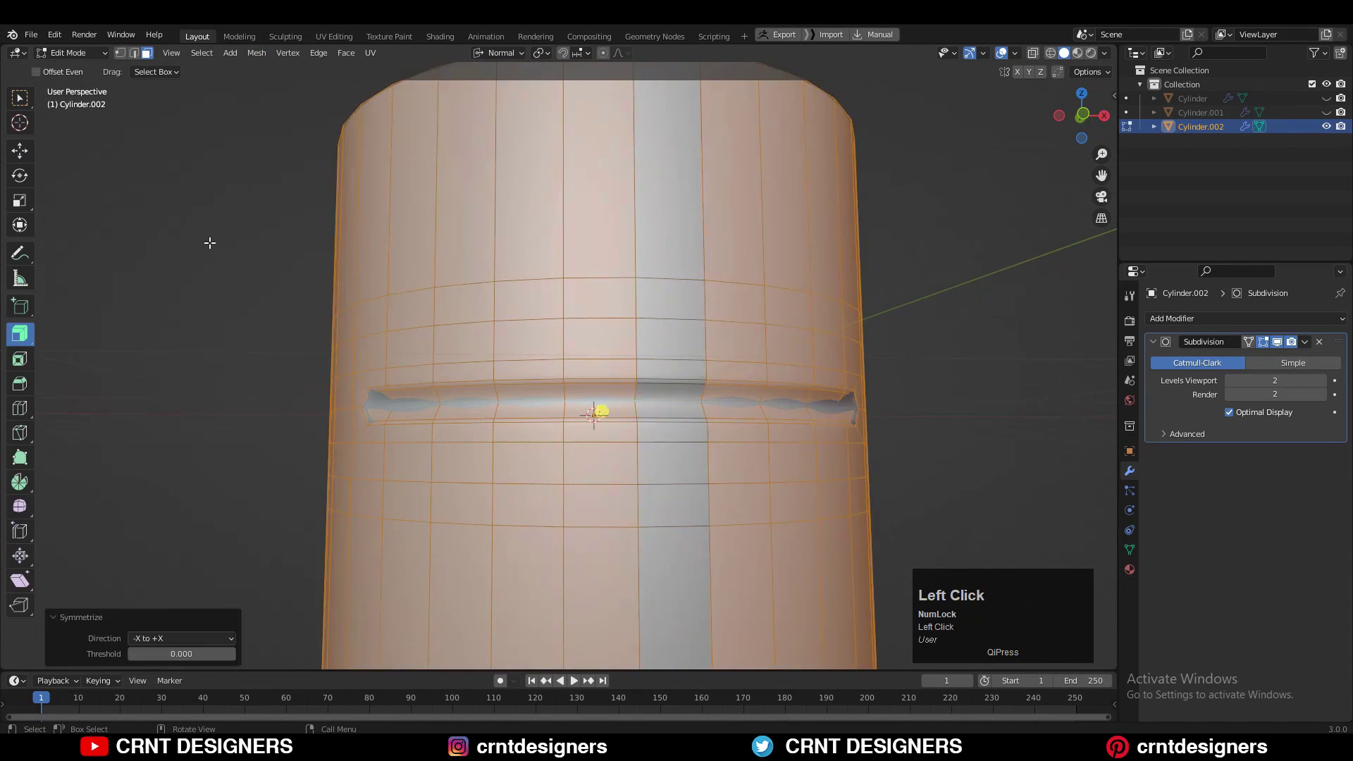
{"action": "key", "text": "Tab"}
{"action": "middle_click_drag", "start_coordinate": [395, 353], "coordinate": [540, 429]}
{"action": "scroll", "coordinate": [509, 393], "scroll_direction": "up", "scroll_amount": 1}
{"action": "middle_click_drag", "start_coordinate": [451, 486], "coordinate": [502, 384], "text": "shift"}
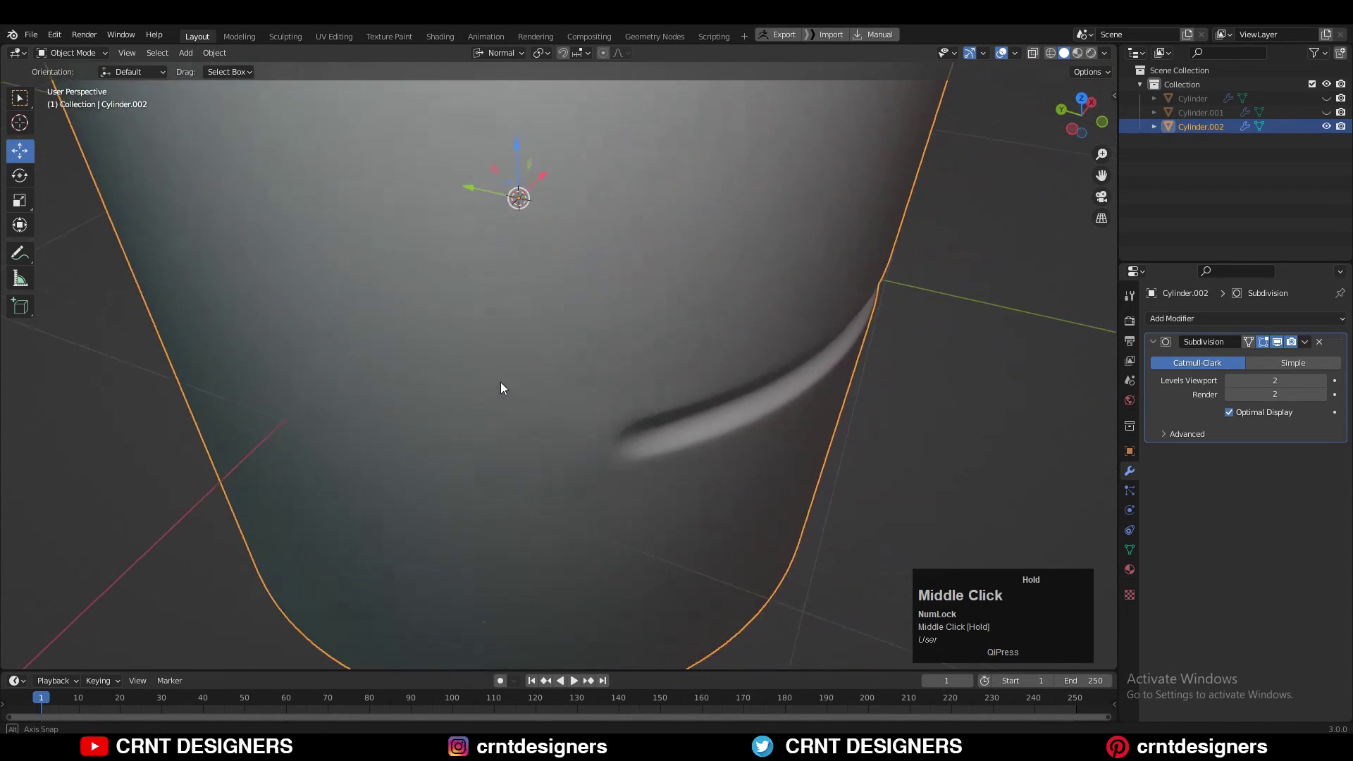
Mark the diagonal edges at the new slot's pointed end with straight annotation lines and undo the annotations.
{"action": "key", "text": "Tab"}
{"action": "scroll", "coordinate": [1017, 361], "scroll_direction": "up", "scroll_amount": 3}
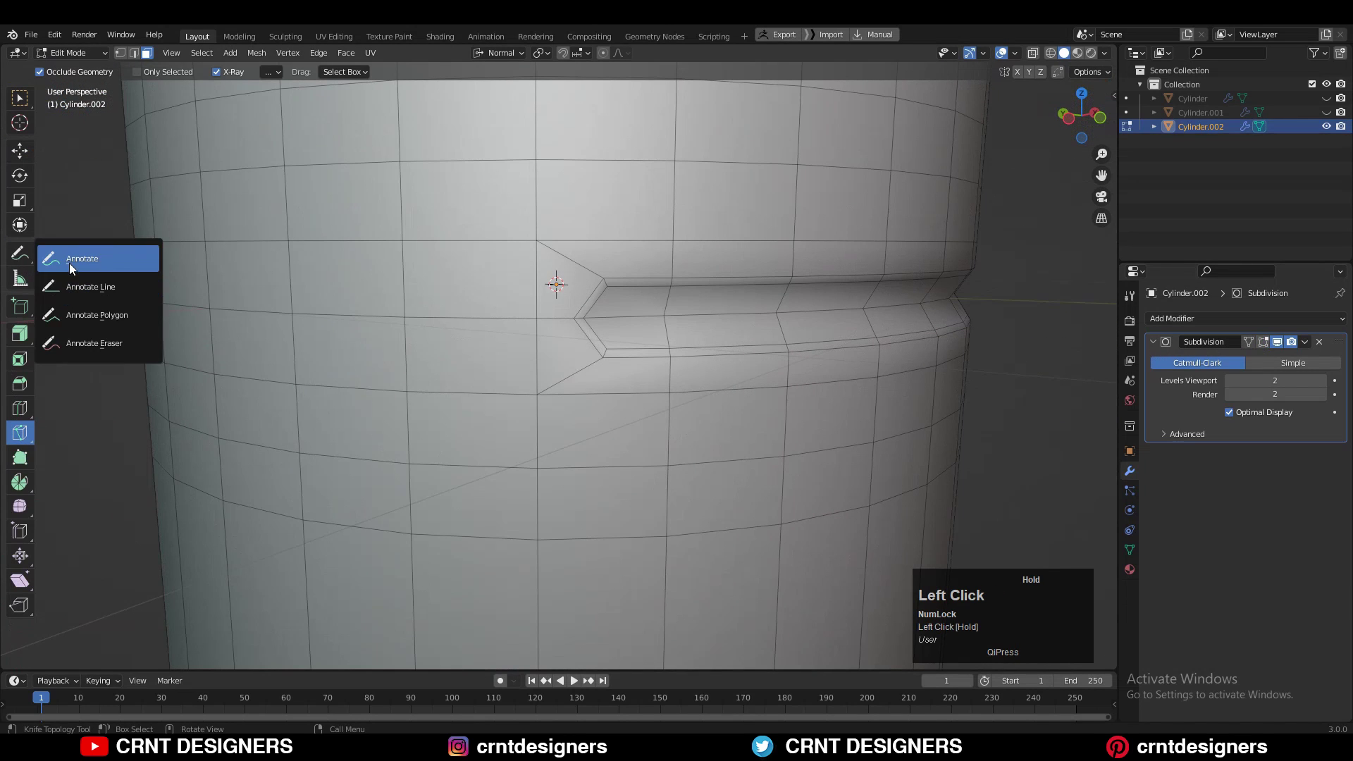
{"action": "left_click_drag", "start_coordinate": [70, 267], "coordinate": [71, 290]}
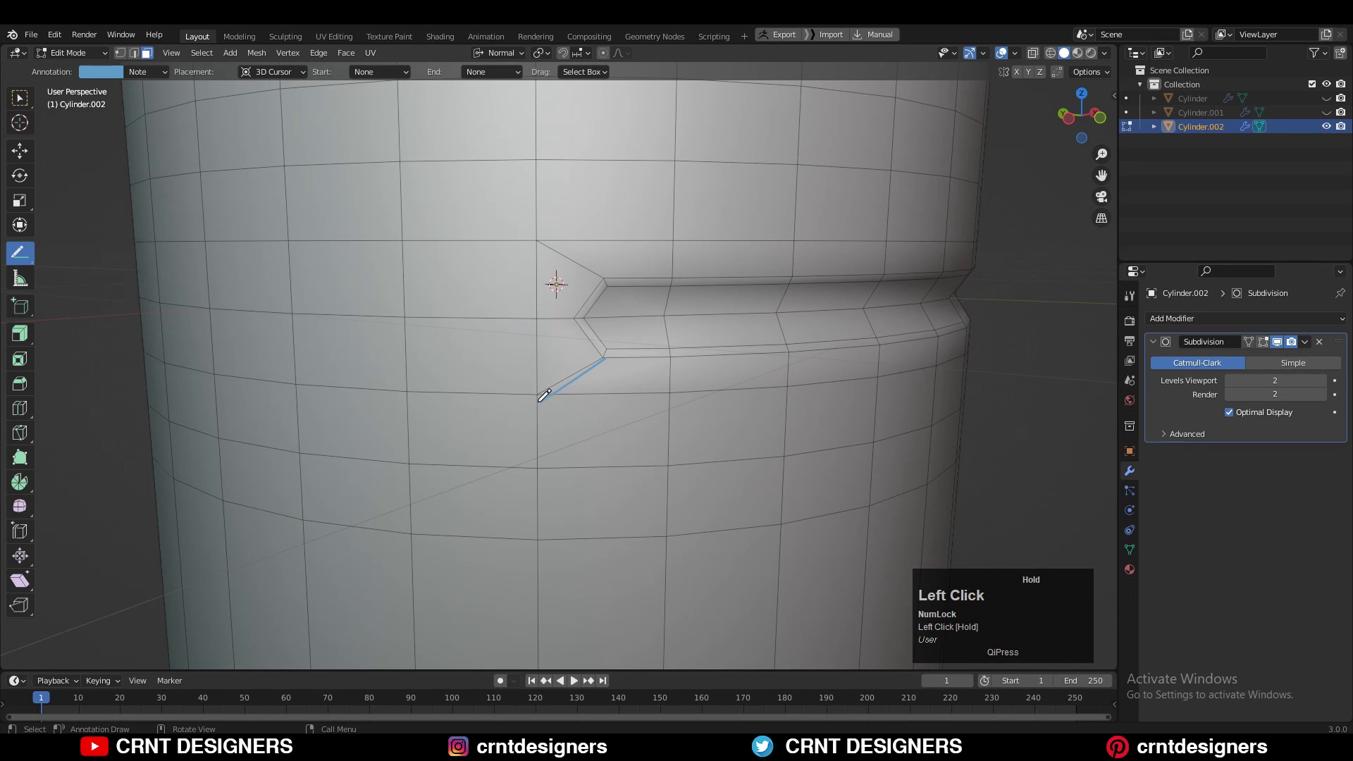
{"action": "left_click_drag", "start_coordinate": [542, 392], "coordinate": [544, 391]}
{"action": "middle_click_drag", "start_coordinate": [543, 392], "coordinate": [585, 395]}
{"action": "scroll", "coordinate": [599, 393], "scroll_direction": "up", "scroll_amount": 3}
{"action": "key", "text": "ctrl+z"}
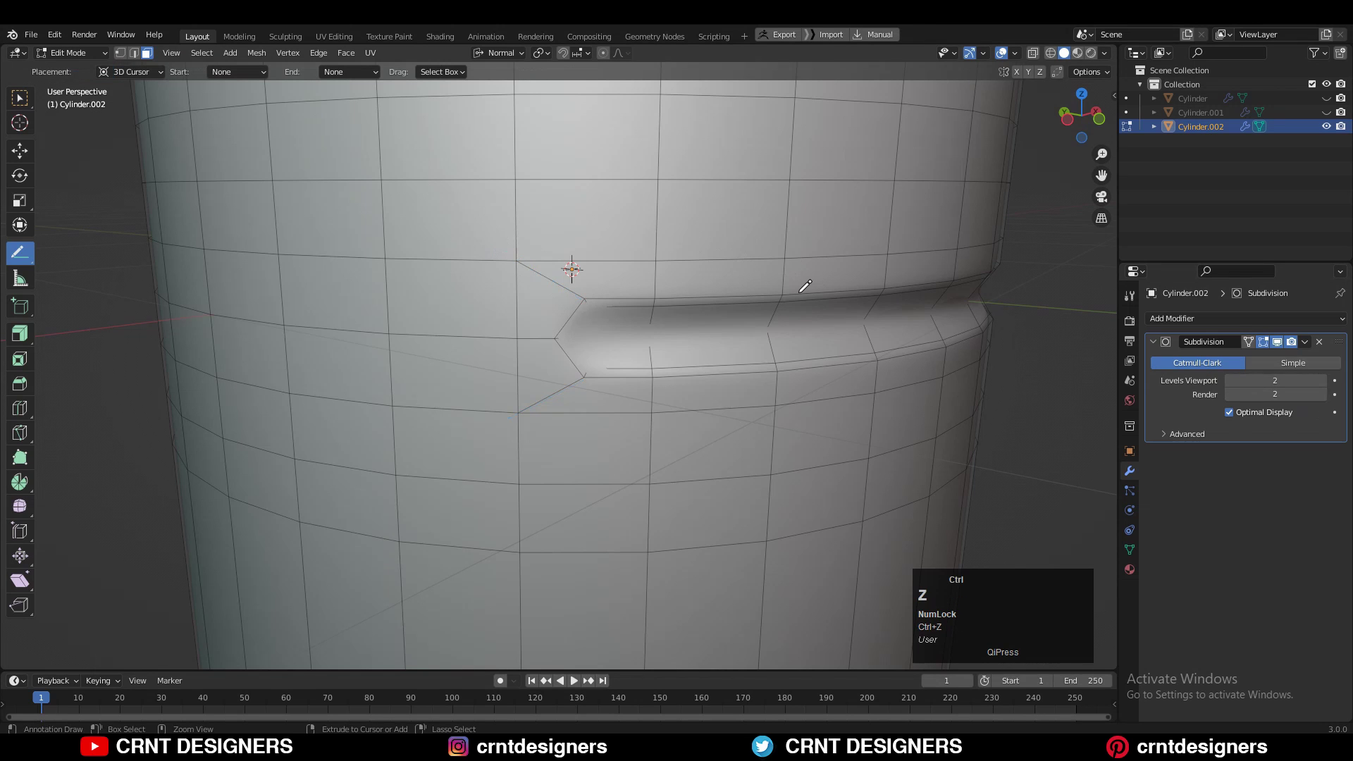
Move the single-slot cylinder 3.7776 m along X and unhide the two-slot cylinder.
{"action": "key", "text": "Tab"}
{"action": "scroll", "coordinate": [740, 275], "scroll_direction": "down", "scroll_amount": 5}
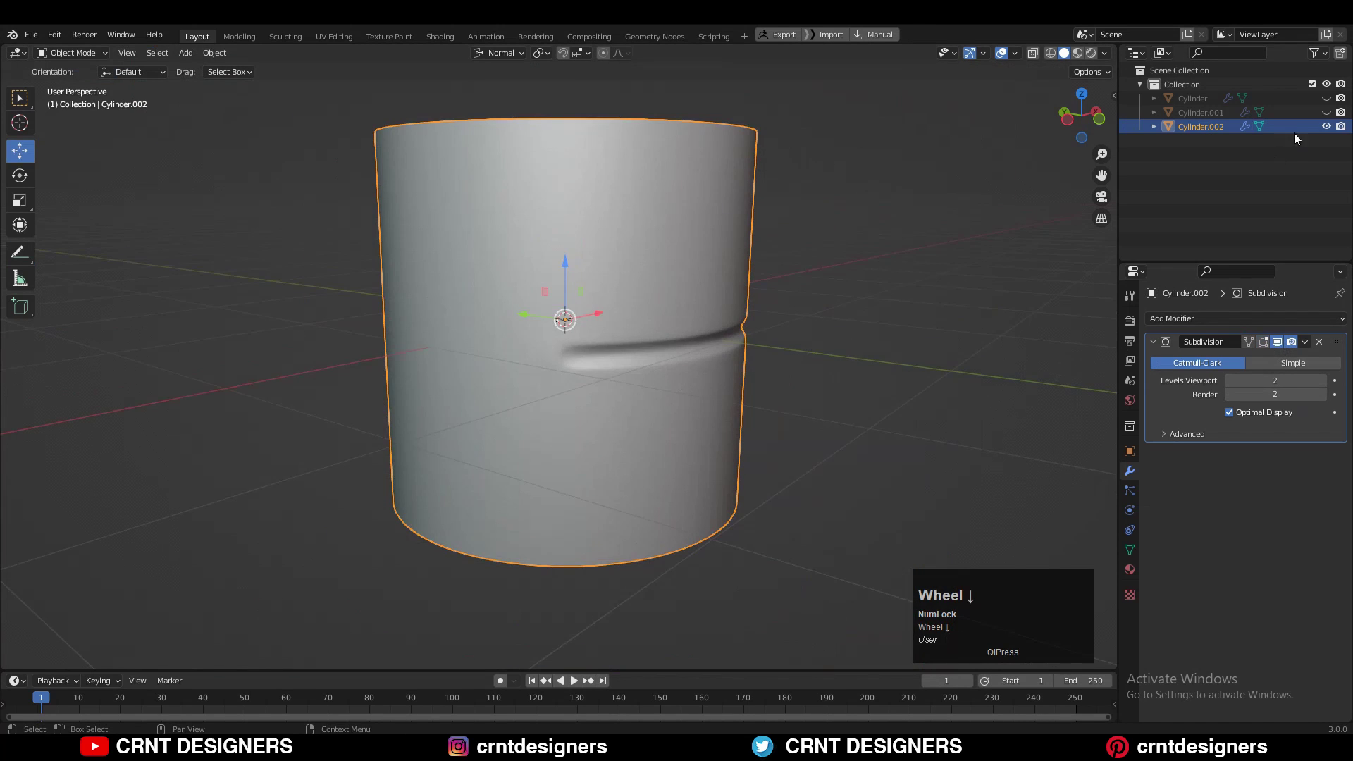
{"action": "left_click", "coordinate": [1064, 112]}
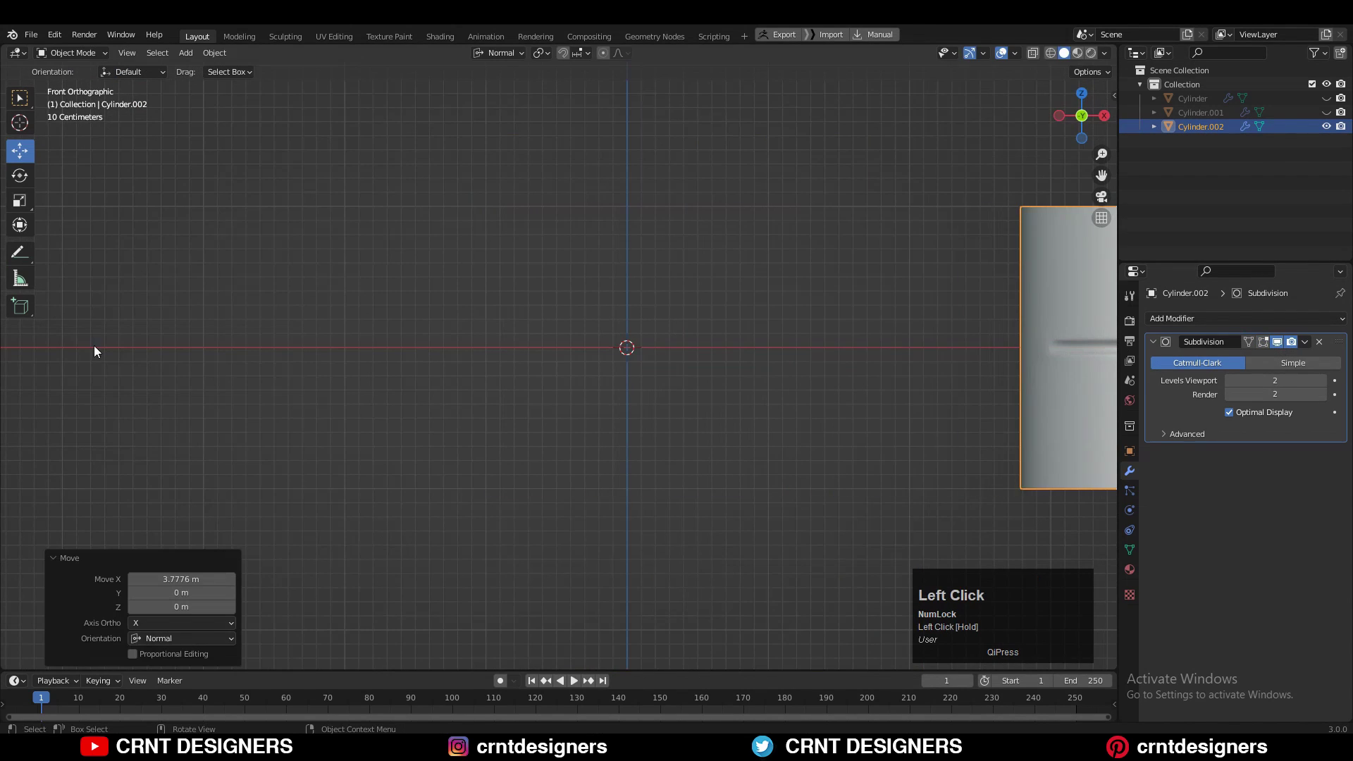
{"action": "scroll", "coordinate": [544, 299], "scroll_direction": "up", "scroll_amount": 3}
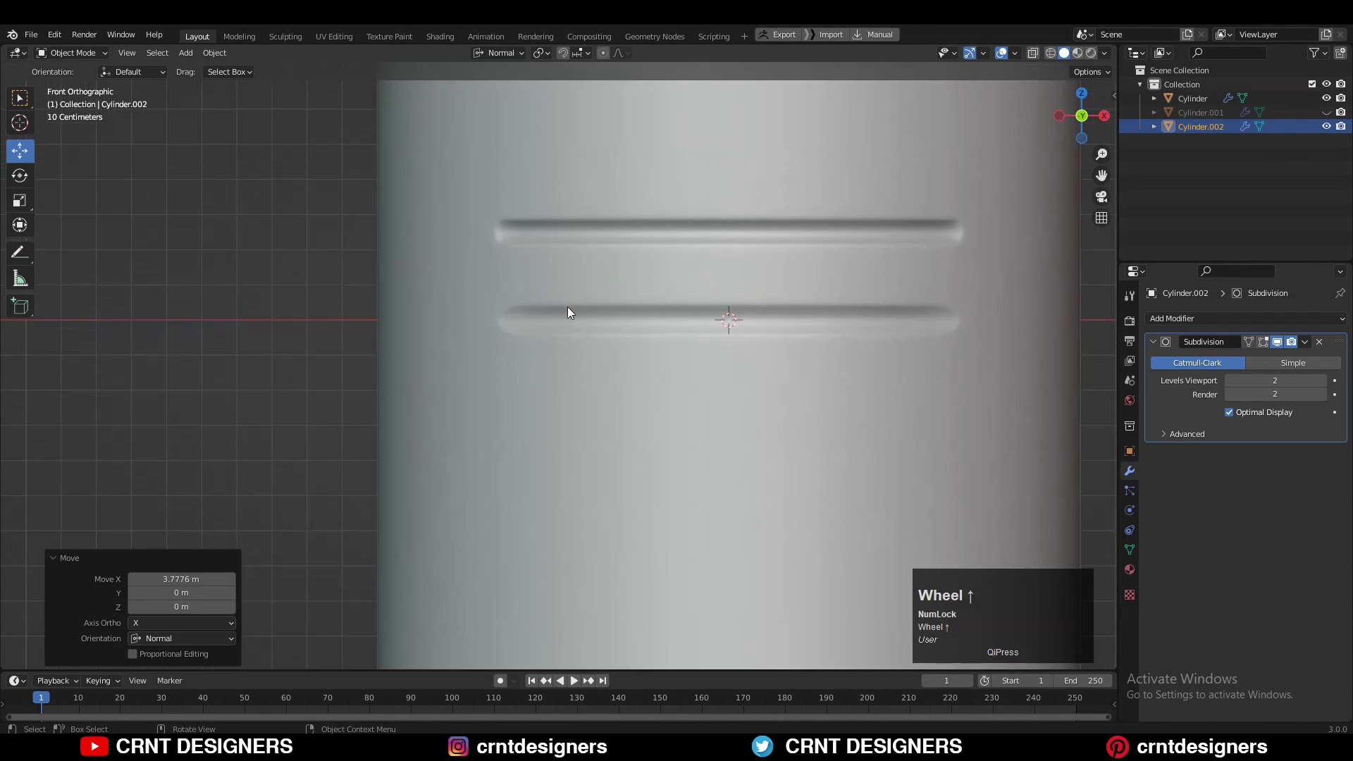
Mark the lower slot's horizontal end edges and the upper slot's diagonal end edges with straight annotation lines.
{"action": "mouse_move", "coordinate": [544, 298]}
{"action": "middle_mouse_down"}
{"action": "mouse_move", "coordinate": [619, 278]}
{"action": "mouse_move", "coordinate": [620, 362]}
{"action": "mouse_move", "coordinate": [618, 337]}
{"action": "middle_mouse_up"}
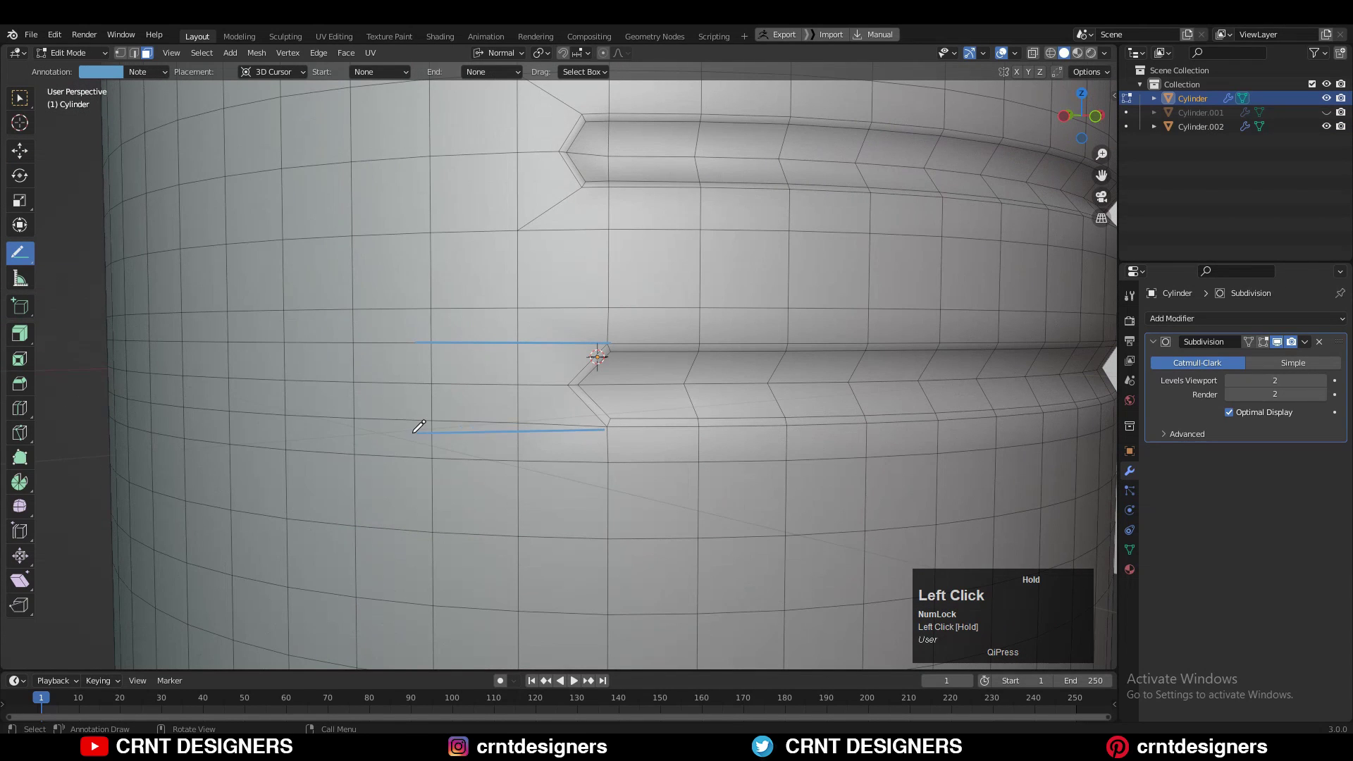
{"action": "left_click_drag", "start_coordinate": [525, 229], "coordinate": [525, 229]}
{"action": "scroll", "coordinate": [548, 204], "scroll_direction": "down", "scroll_amount": 2}
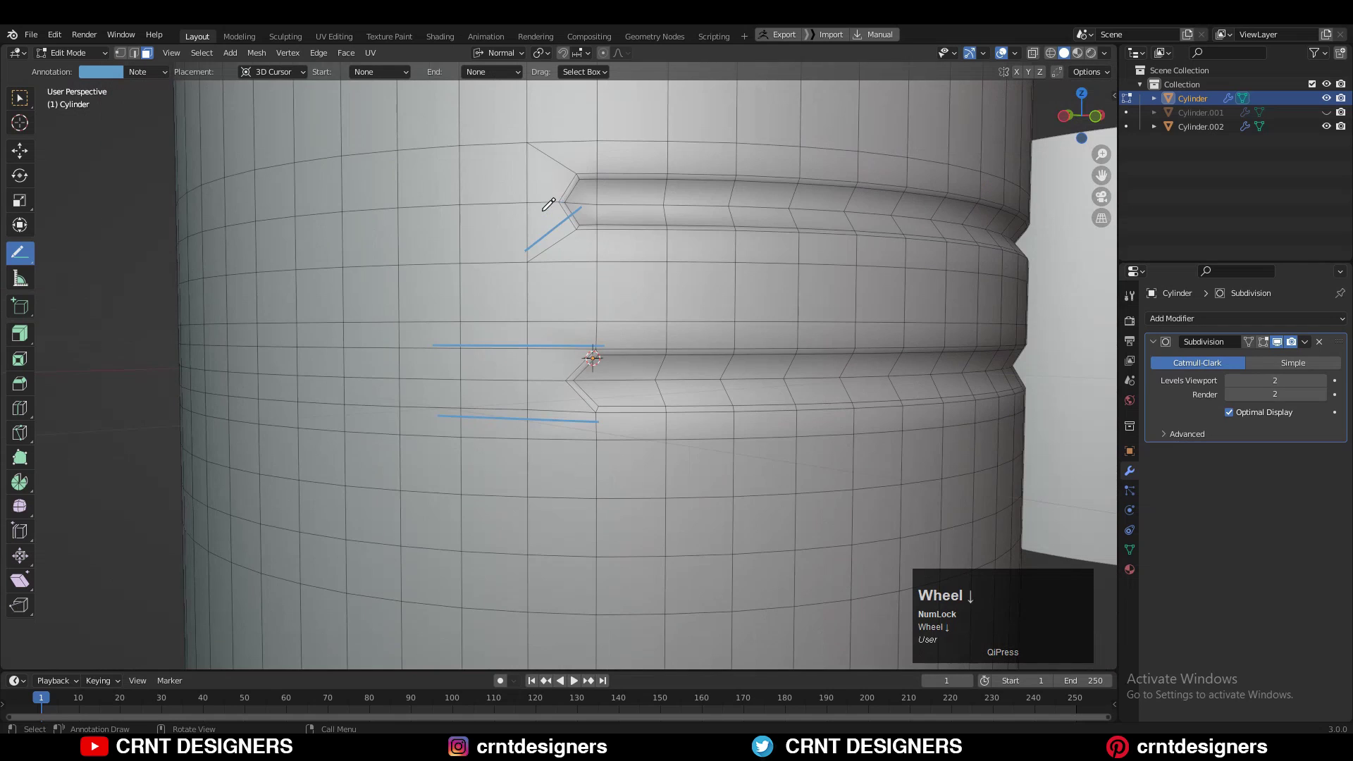
{"action": "middle_click_drag", "start_coordinate": [556, 159], "coordinate": [547, 179]}
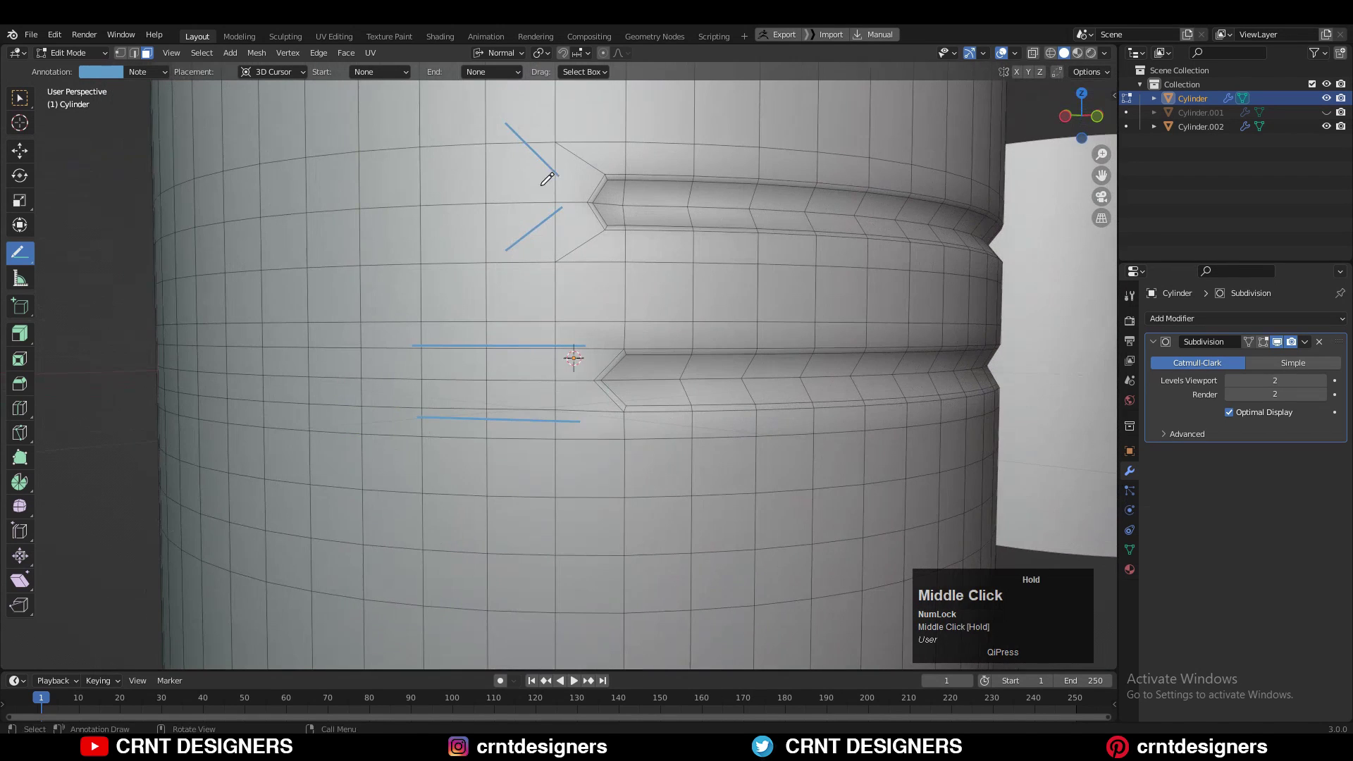
{"action": "mouse_move", "coordinate": [668, 296]}
{"action": "middle_mouse_down"}
{"action": "mouse_move", "coordinate": [647, 284]}
{"action": "mouse_move", "coordinate": [695, 294]}
{"action": "mouse_move", "coordinate": [636, 299]}
{"action": "mouse_move", "coordinate": [649, 331]}
{"action": "mouse_move", "coordinate": [659, 320]}
{"action": "middle_mouse_up"}
{"action": "key", "text": "Tab"}
{"action": "scroll", "coordinate": [674, 277], "scroll_direction": "down", "scroll_amount": 7}
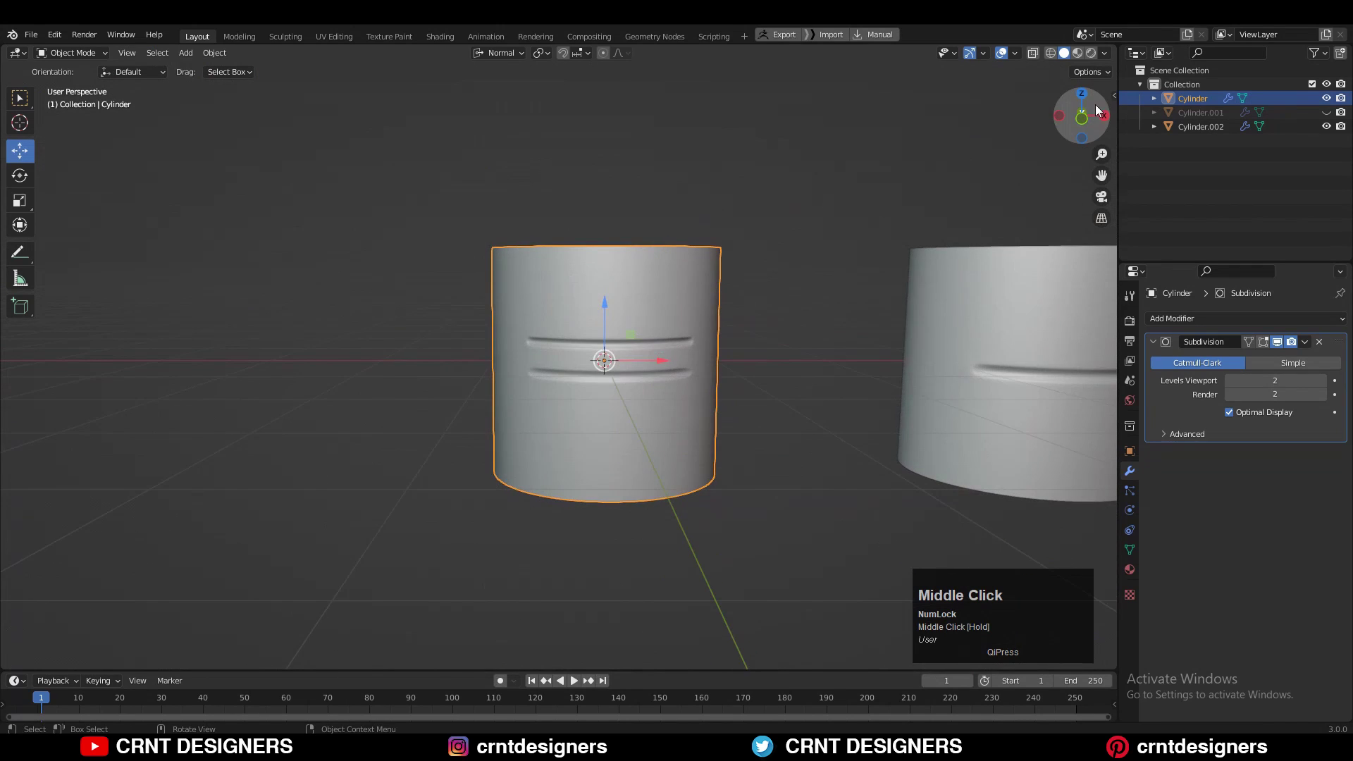
Select the single-slot cylinder beside the two-slot one and delete it.
{"action": "left_click", "coordinate": [1082, 116]}
{"action": "scroll", "coordinate": [1078, 315], "scroll_direction": "up", "scroll_amount": 2}
{"action": "scroll", "coordinate": [1078, 319], "scroll_direction": "down", "scroll_amount": 2}
{"action": "middle_click_drag", "start_coordinate": [1044, 335], "coordinate": [915, 335], "text": "shift"}
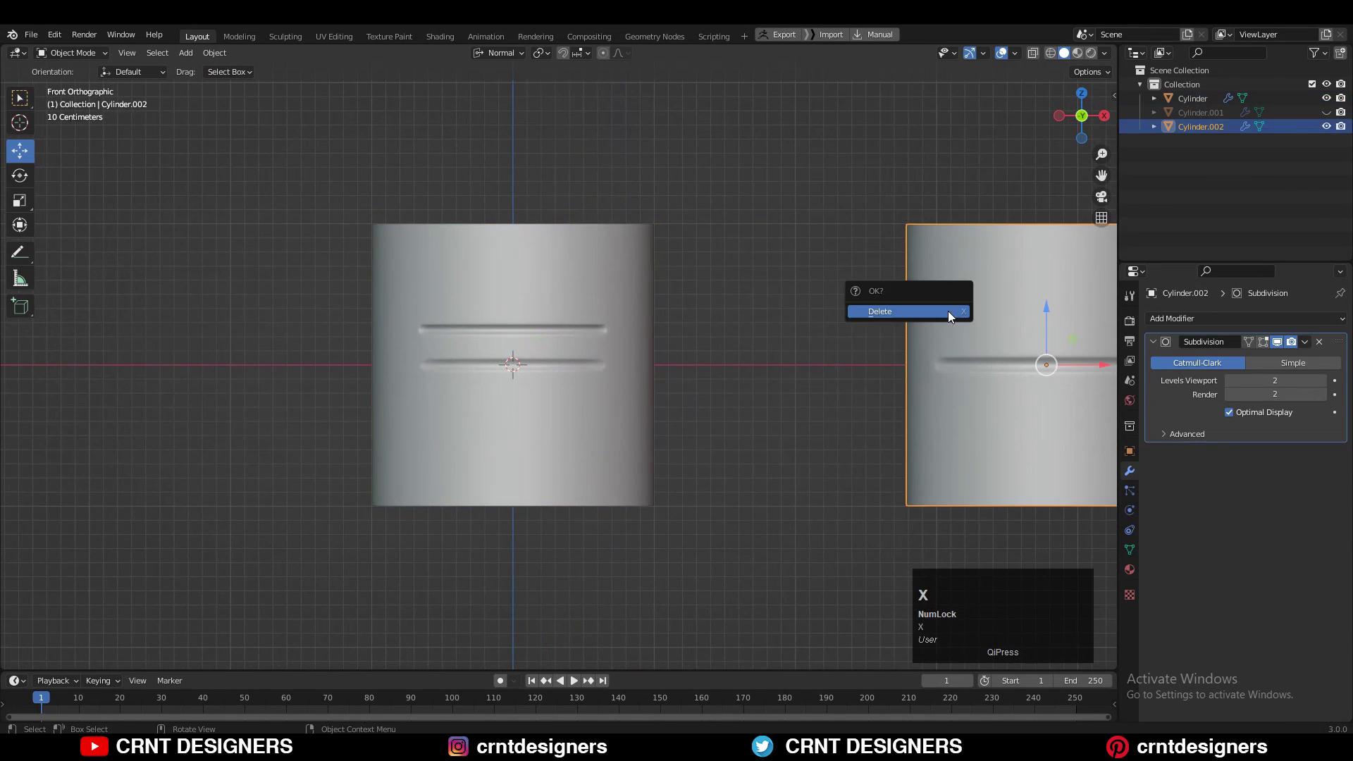
{"action": "left_click", "coordinate": [948, 311]}
{"action": "scroll", "coordinate": [650, 300], "scroll_direction": "up", "scroll_amount": 1}
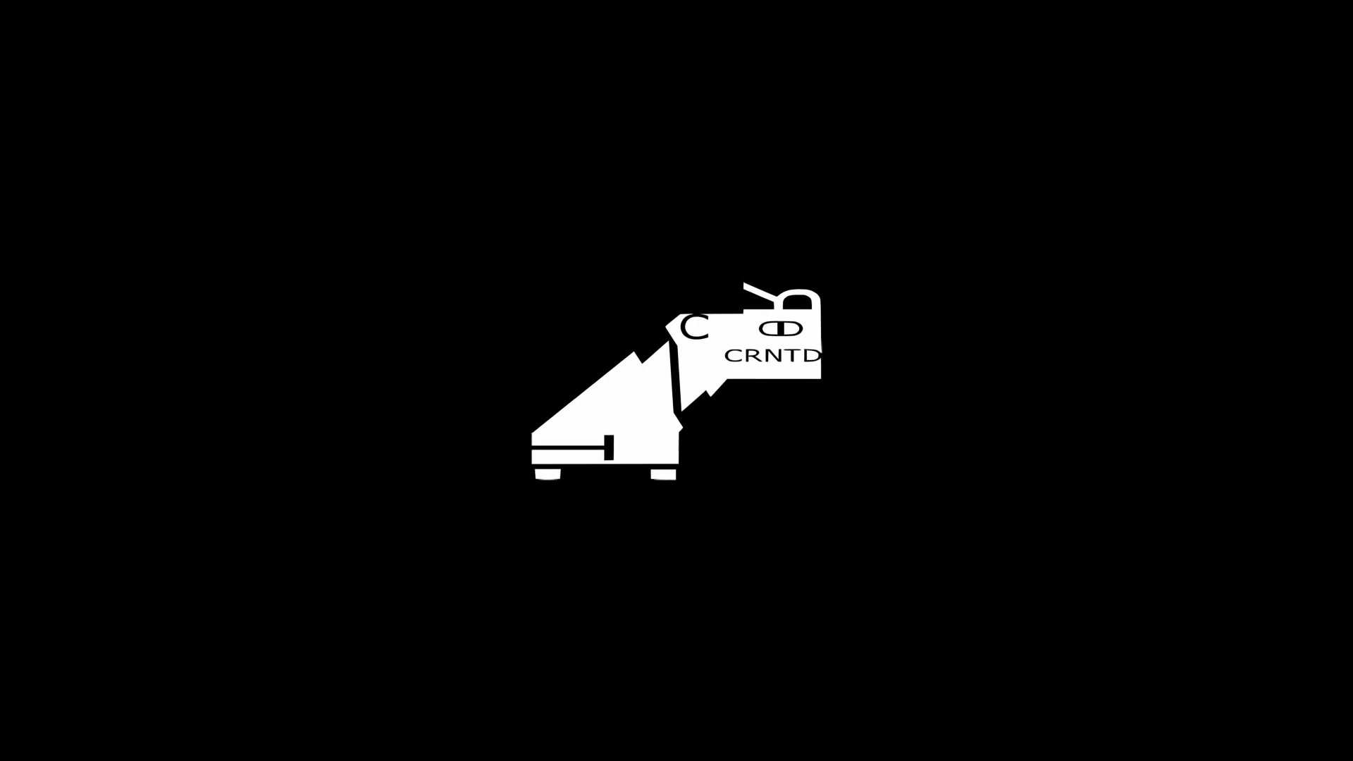